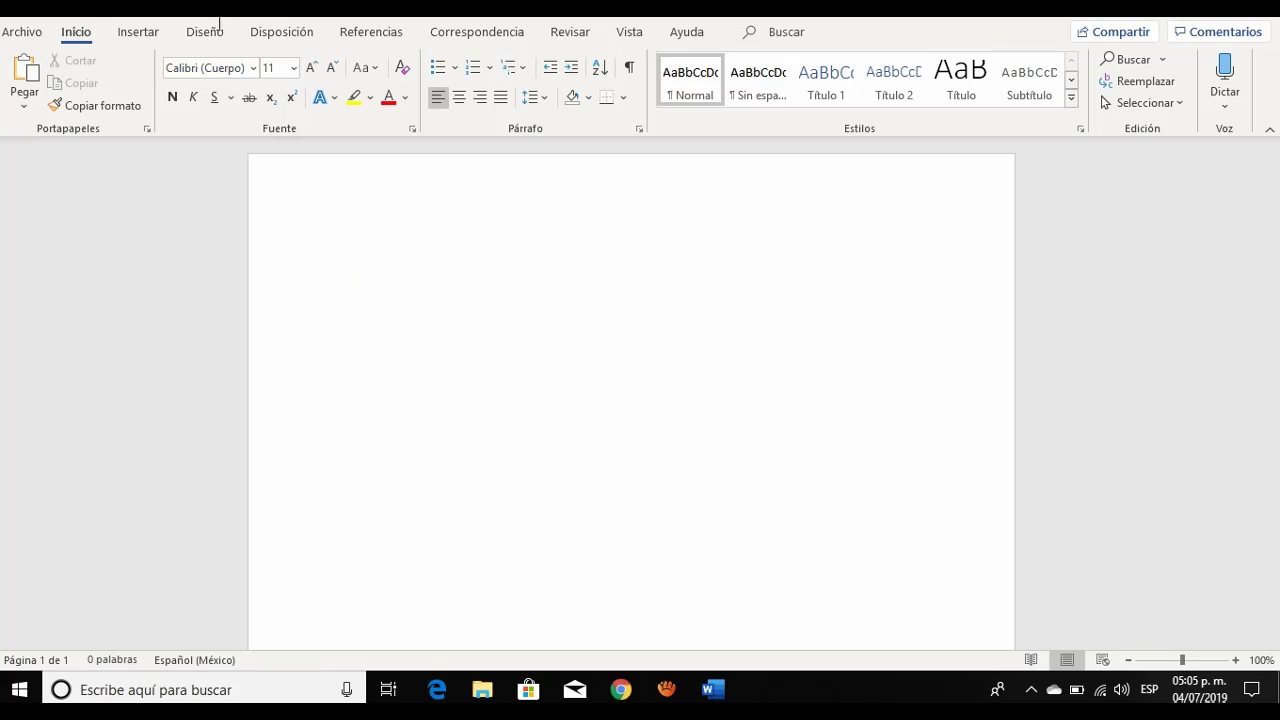
- Draw a blue Rectángulo shape near the page's top-left, about 7 cm tall by 11 cm wide
left_click(131, 34)
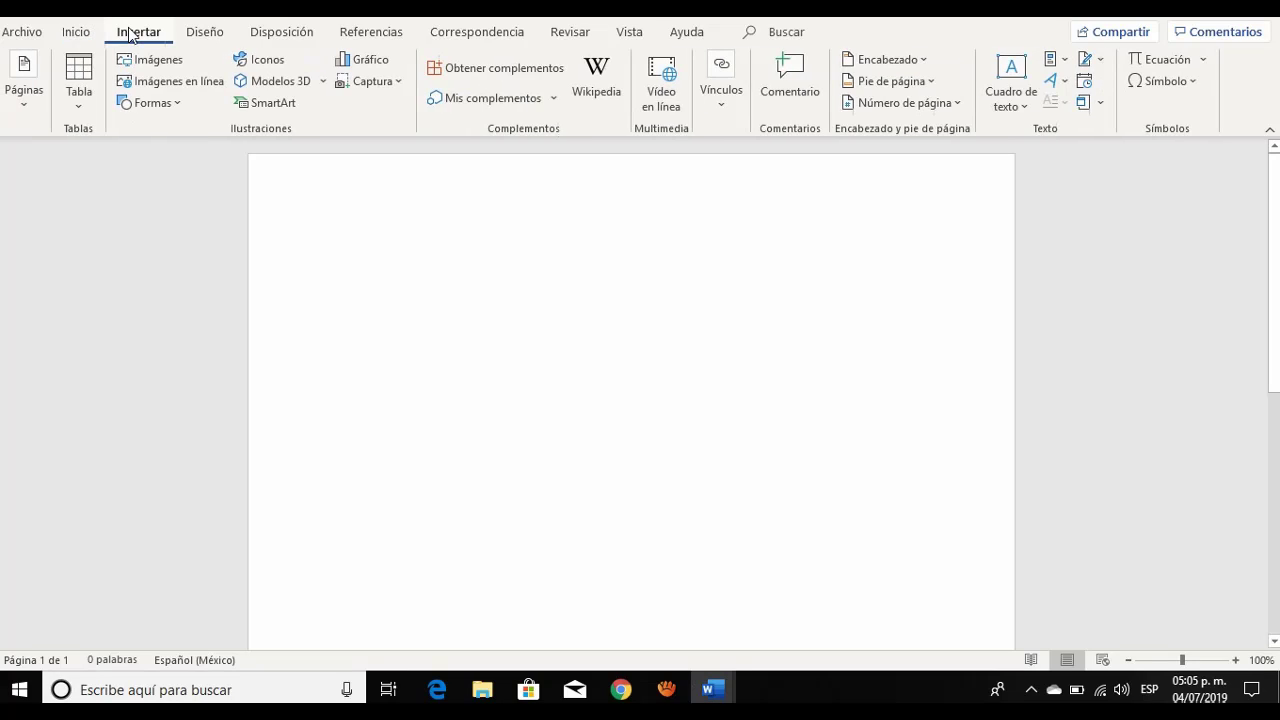
left_click(180, 100)
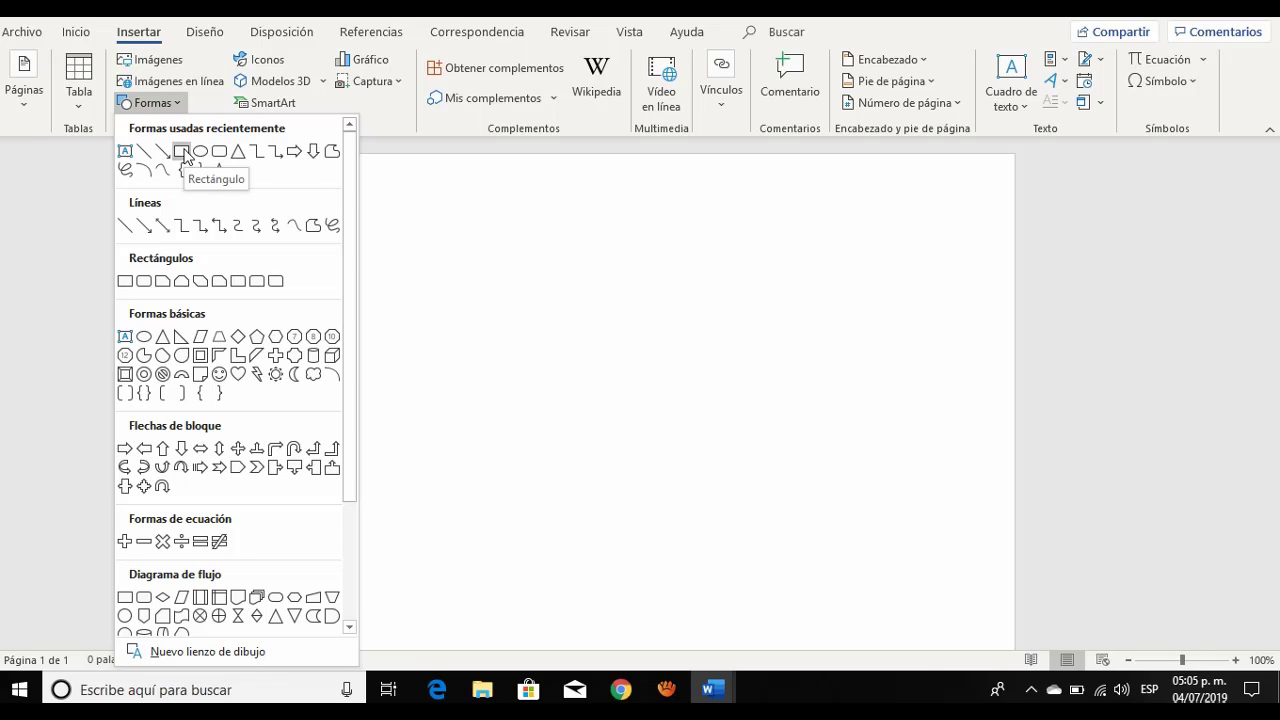
left_click(181, 152)
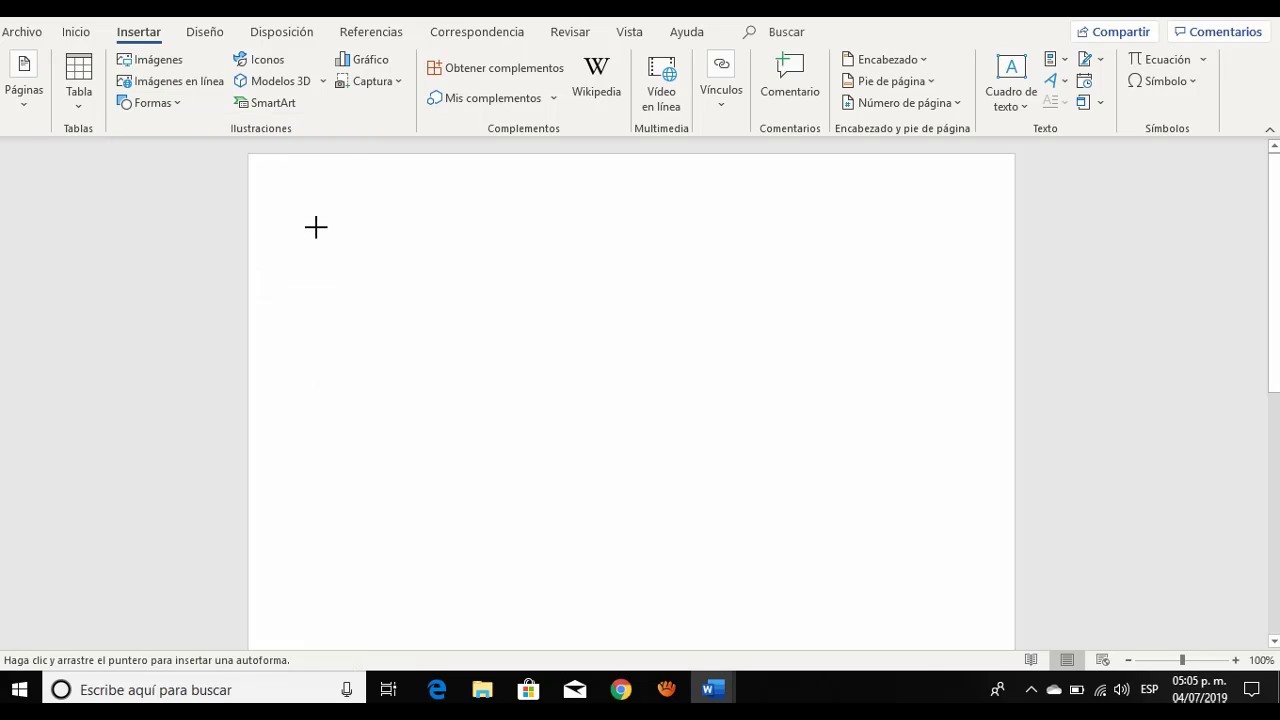
left_click_drag(316, 227, 583, 377)
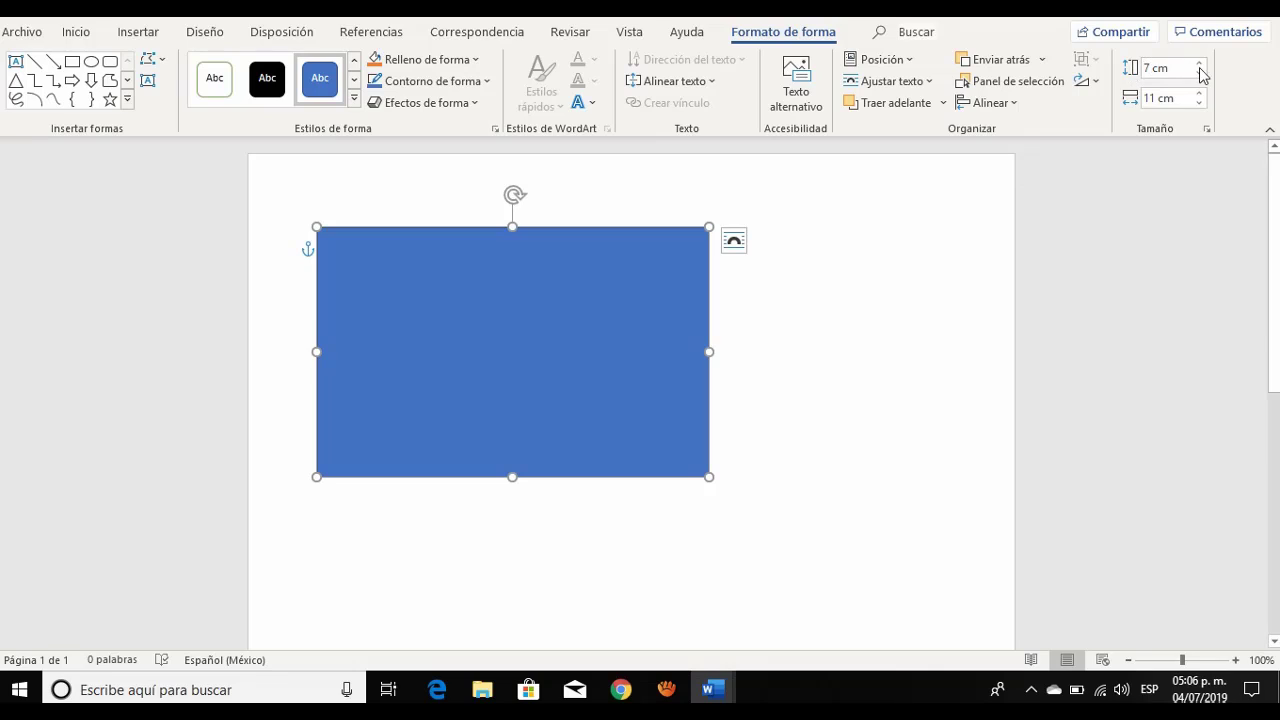
- Set the rectangle's height to 5 cm and its width to 9 cm
left_click(1182, 68)
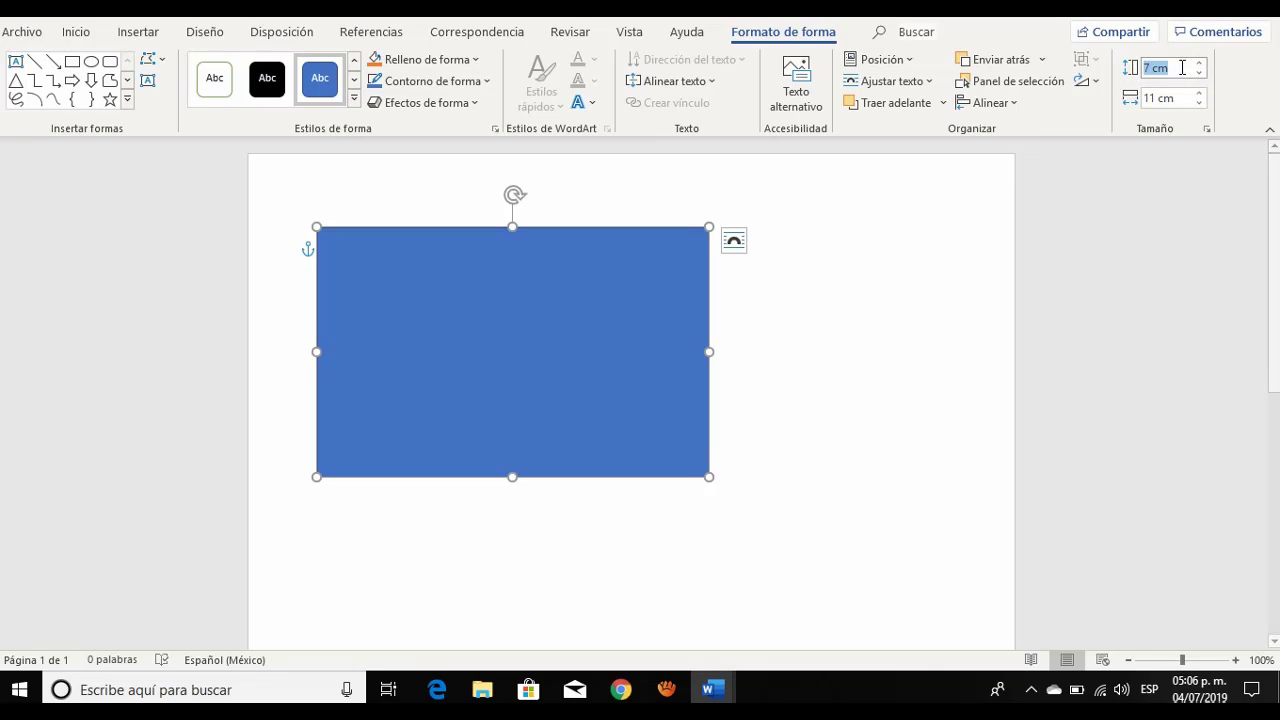
type("5")
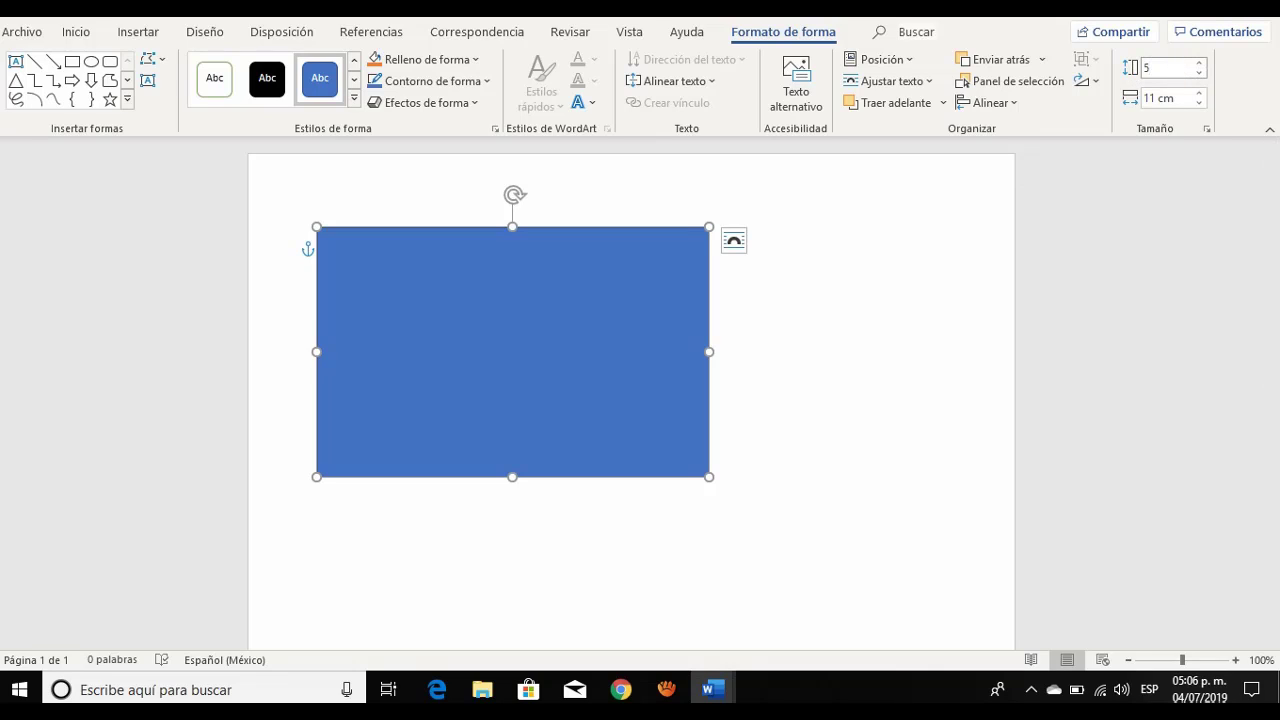
left_click(1178, 98)
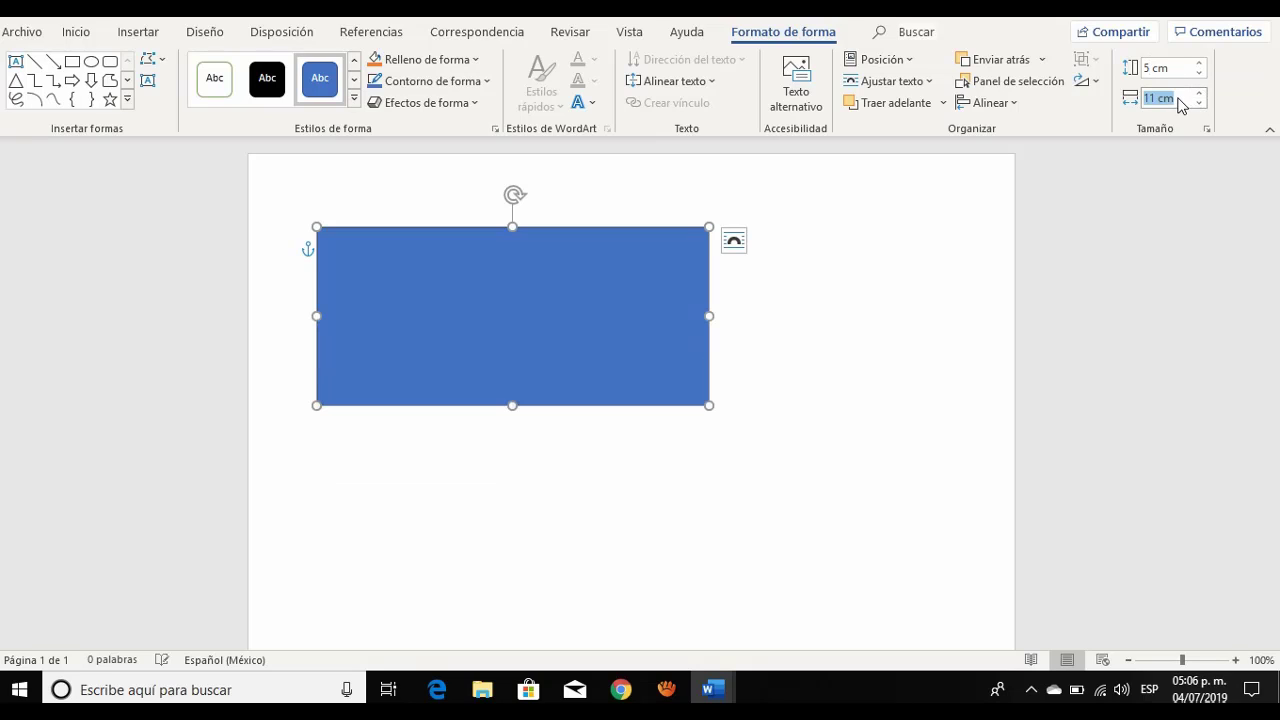
type("9")
key("Return")
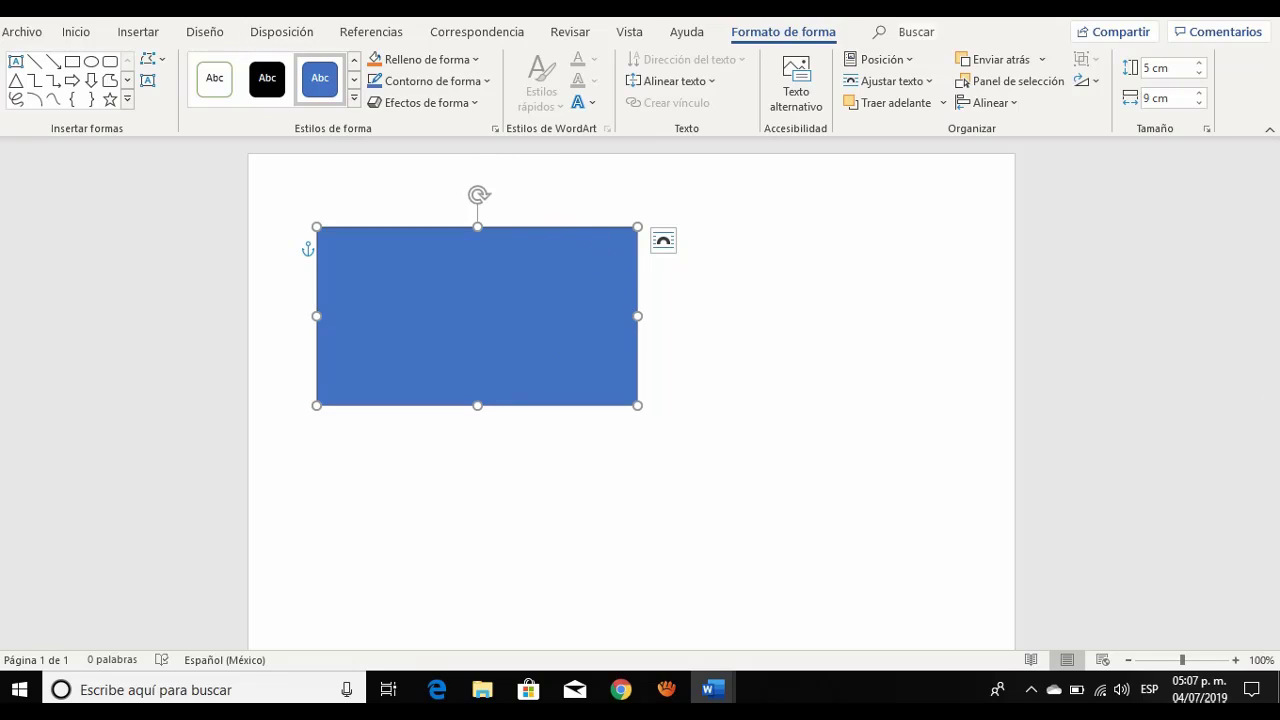
- Switch the page to Horizontal orientation with Estrecha margins
left_click(211, 38)
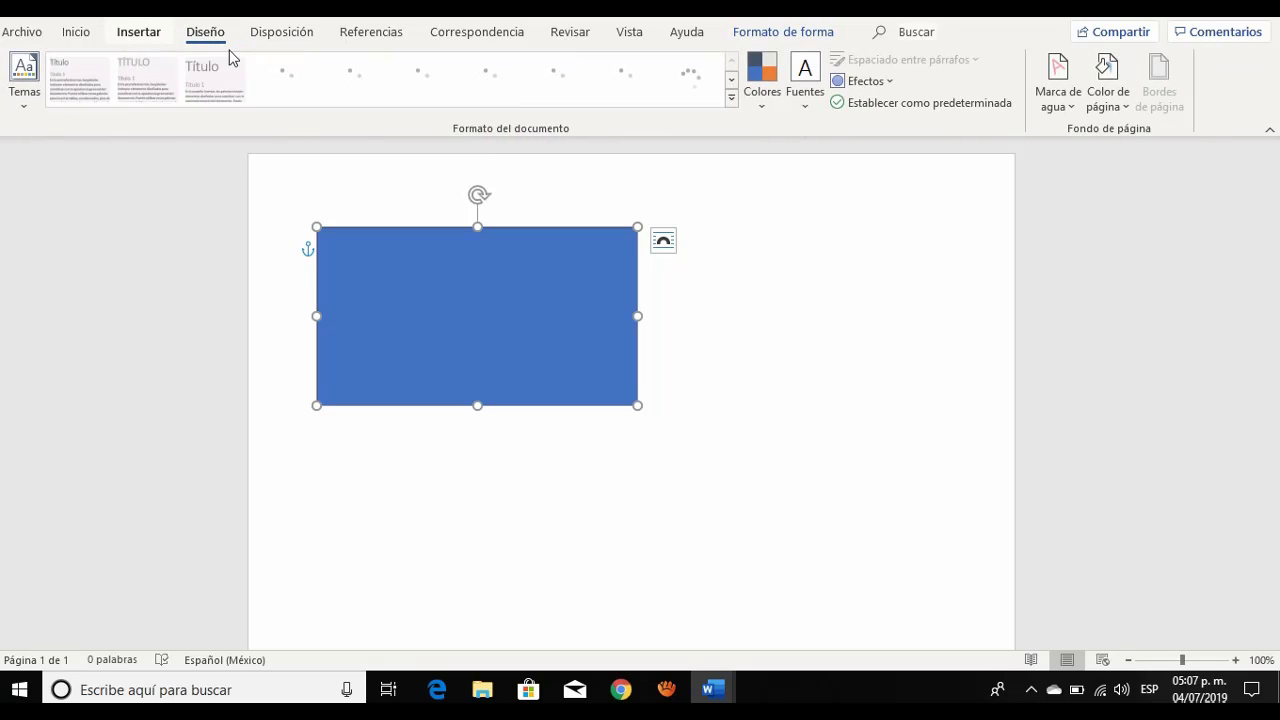
left_click(291, 35)
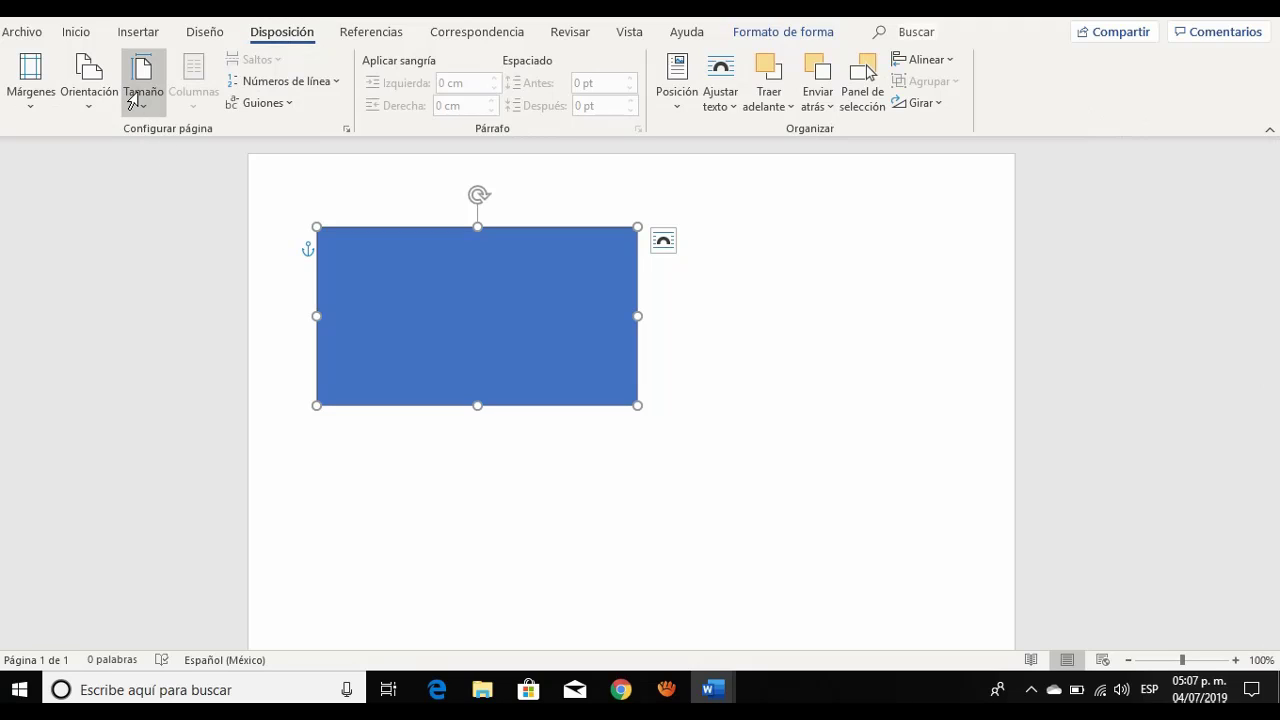
left_click(90, 100)
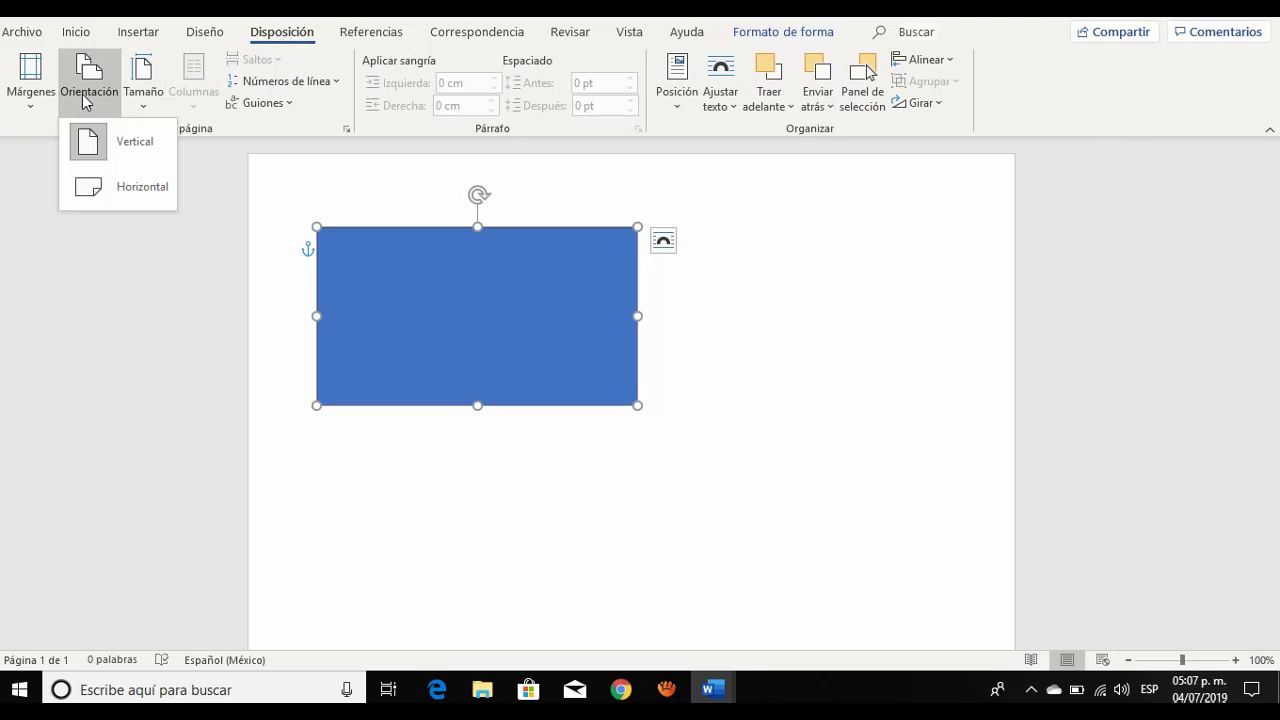
left_click(138, 192)
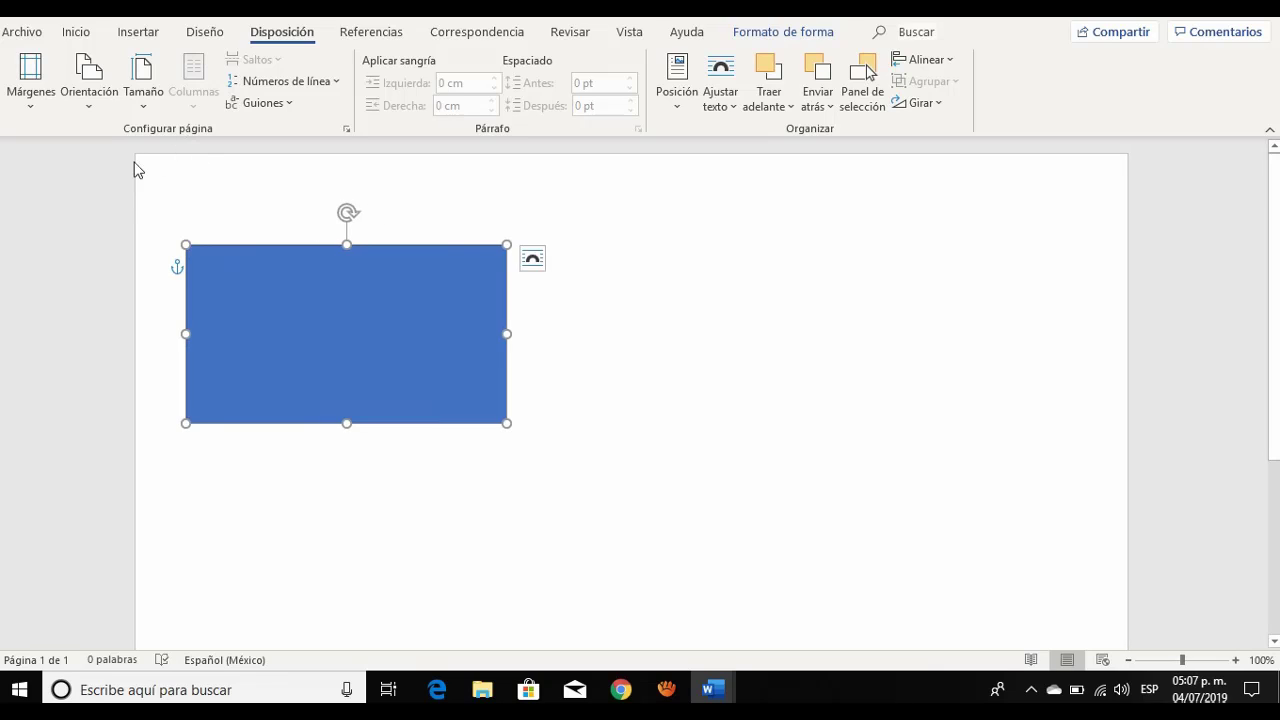
left_click(25, 110)
left_click(143, 220)
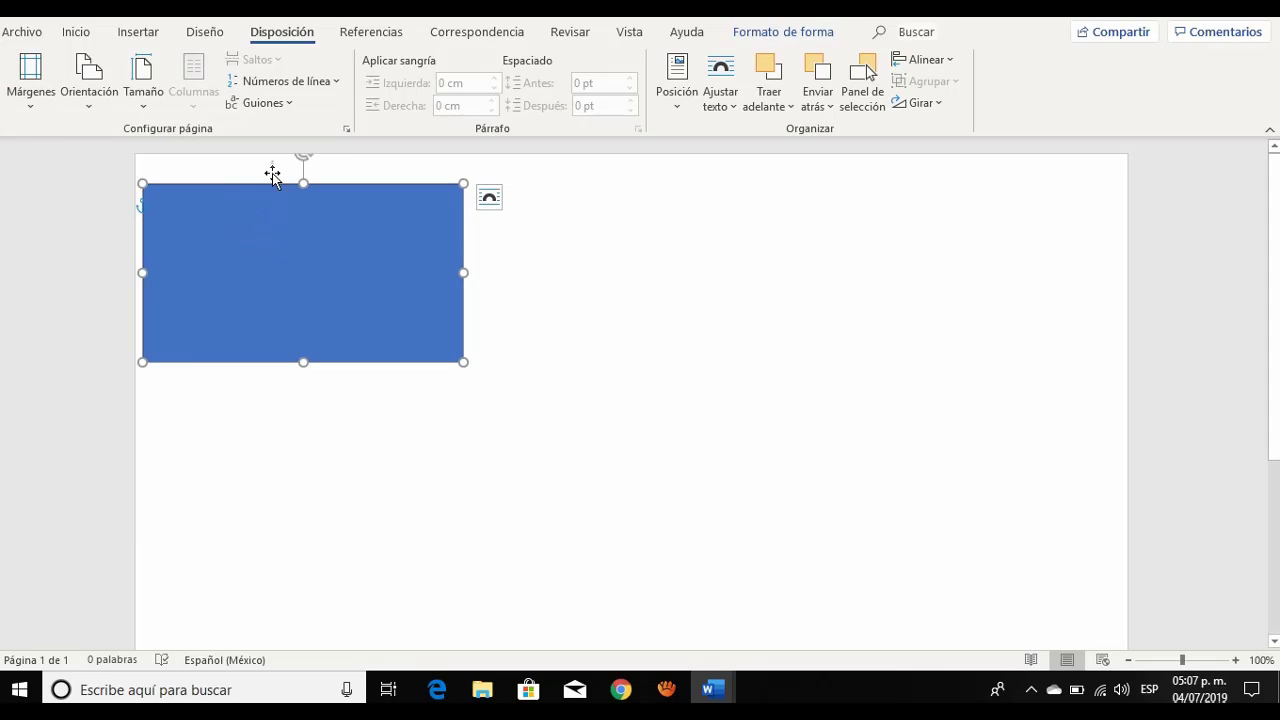
- Show the Regla rulers and drag the top margin up on the vertical ruler
left_click(630, 32)
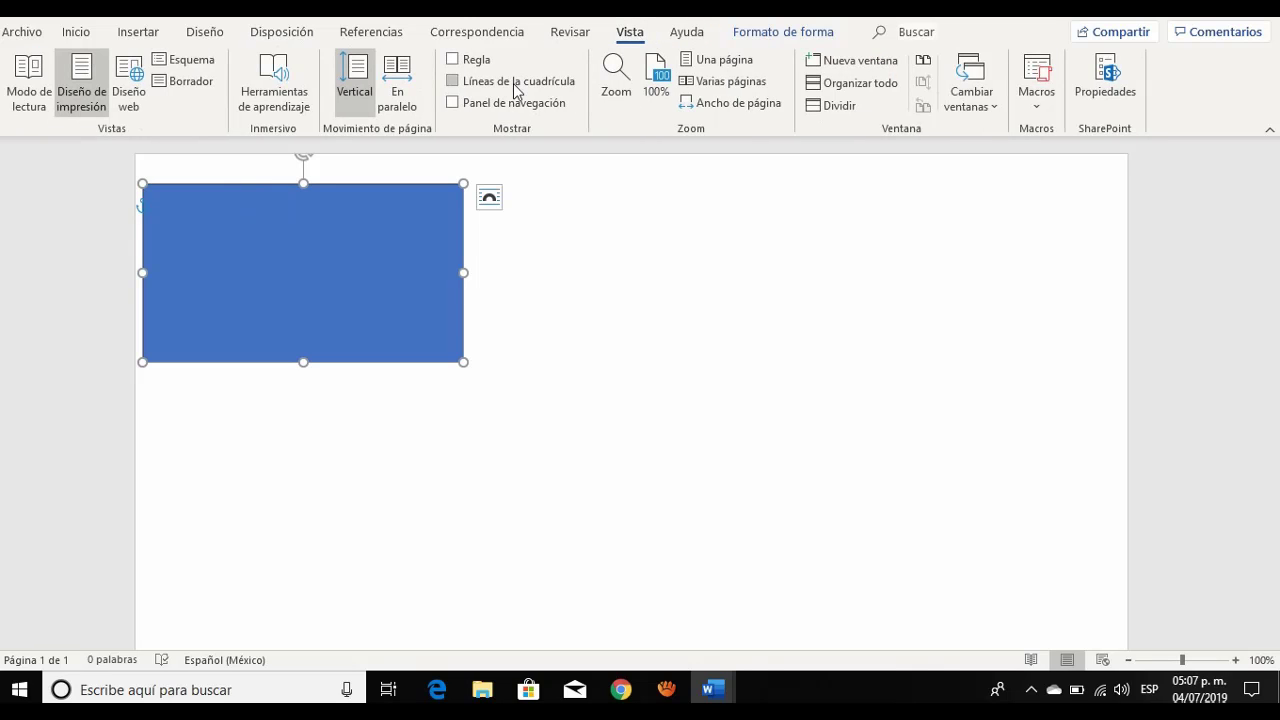
left_click(473, 66)
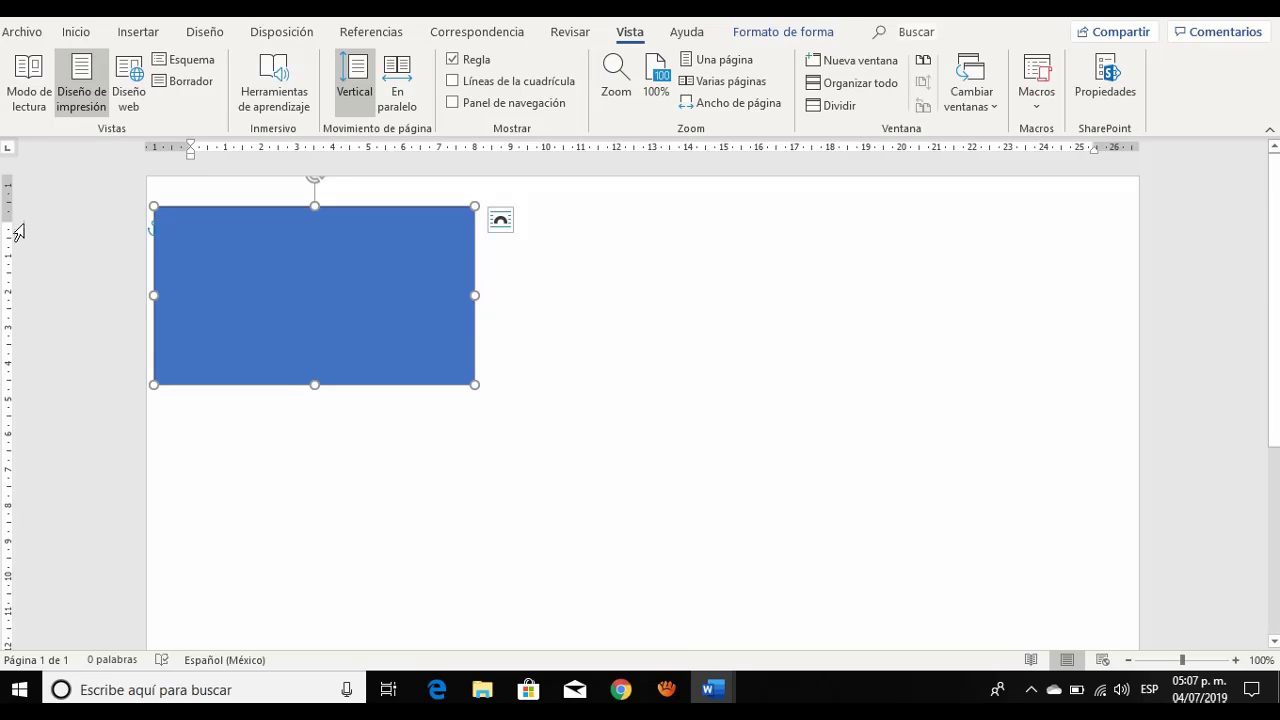
left_click_drag(10, 222, 8, 187)
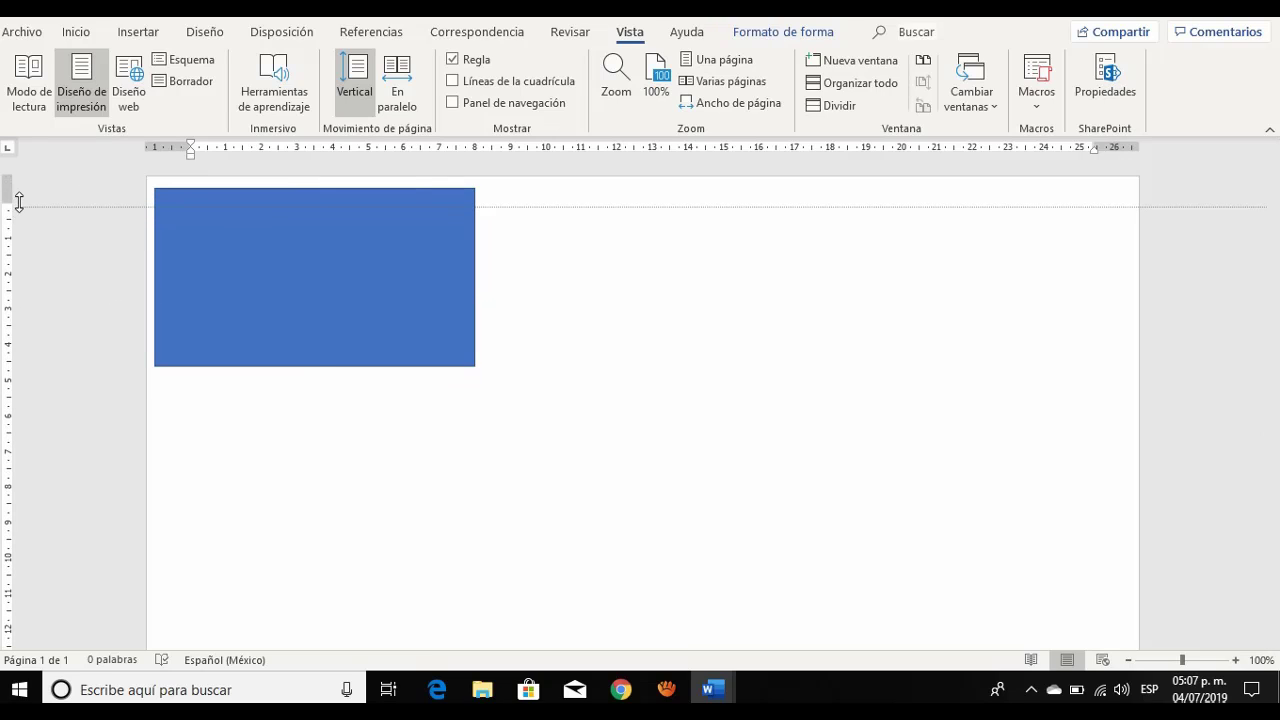
left_click(427, 360)
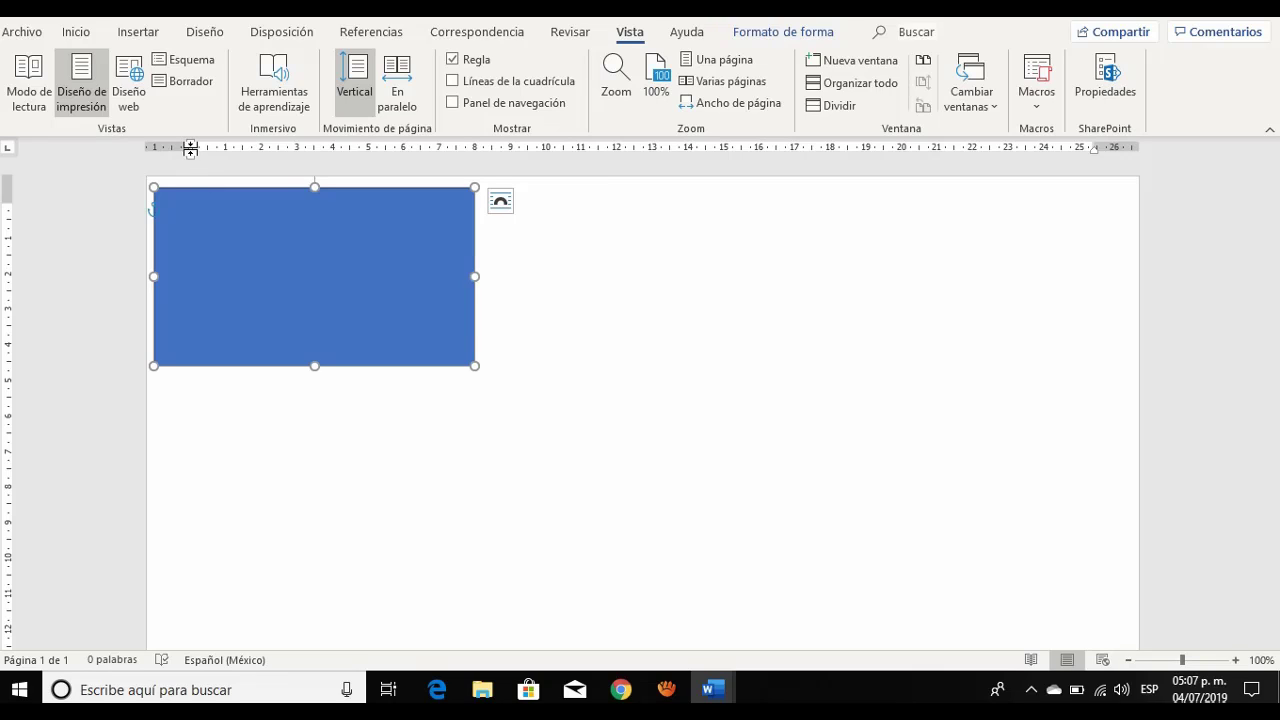
- Nudge the left margin right and the top margin slightly down on the rulers
left_click_drag(190, 146, 205, 146)
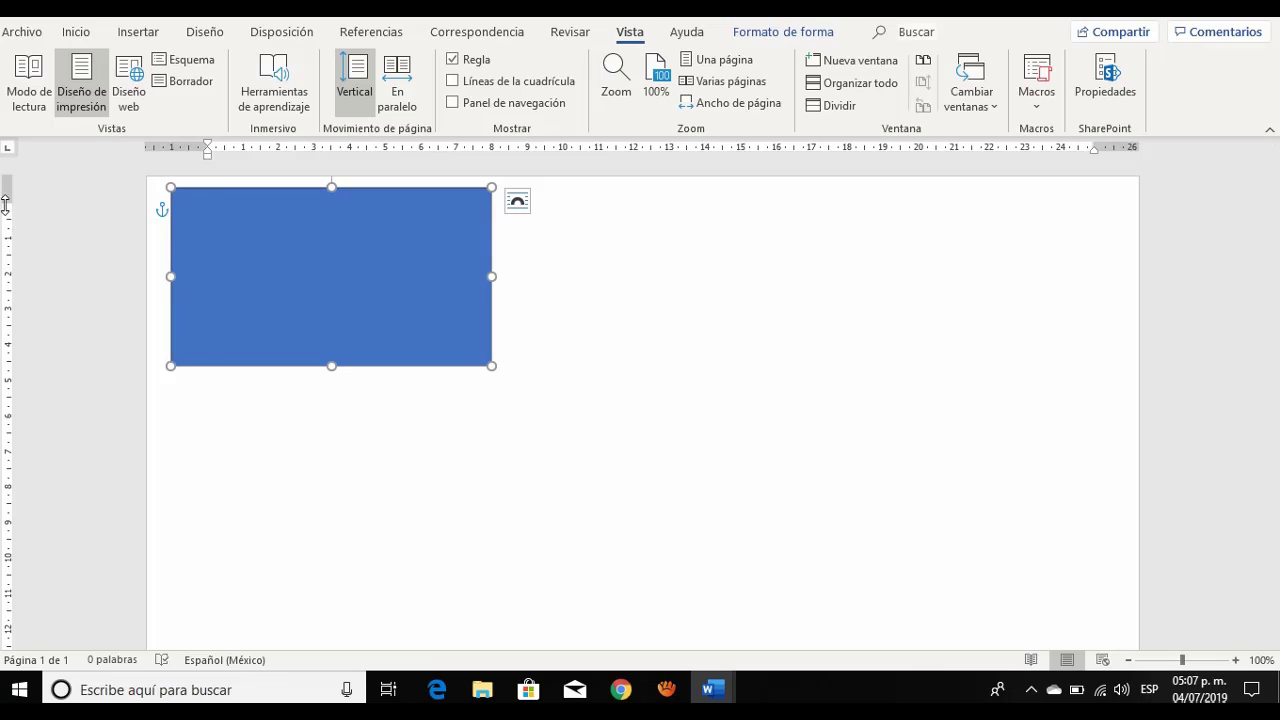
left_click_drag(5, 205, 7, 212)
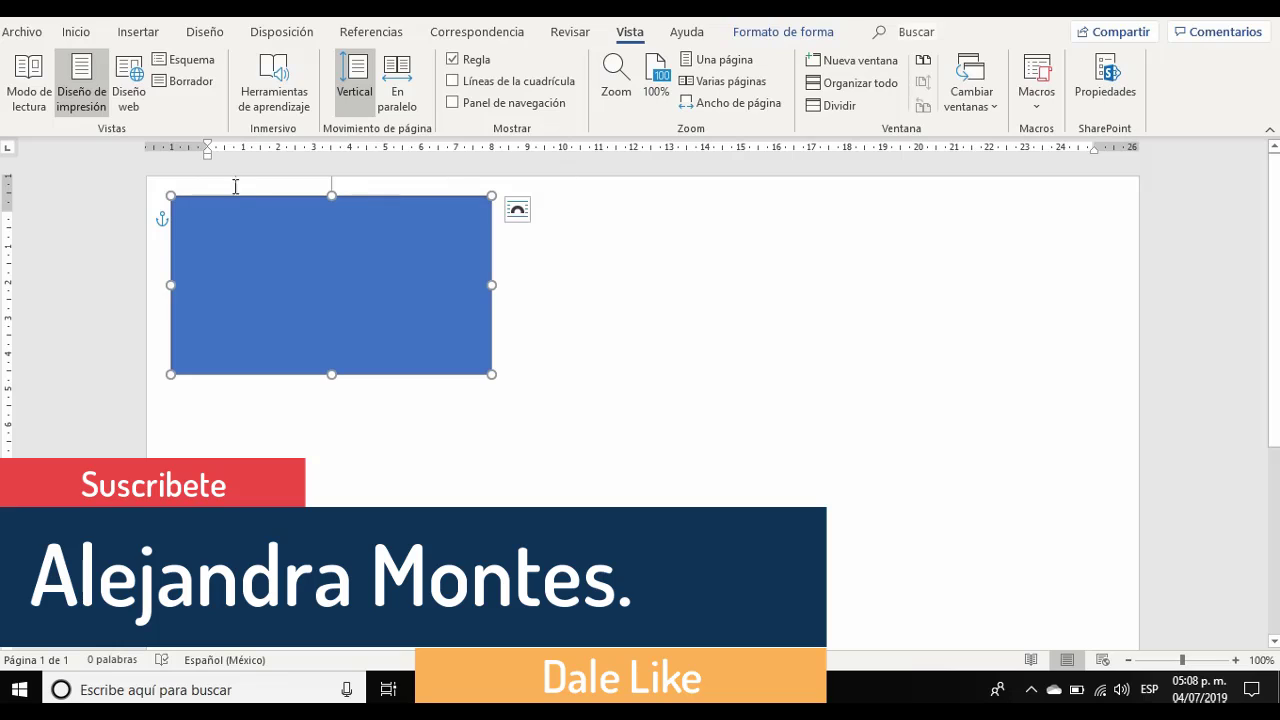
left_click(645, 450)
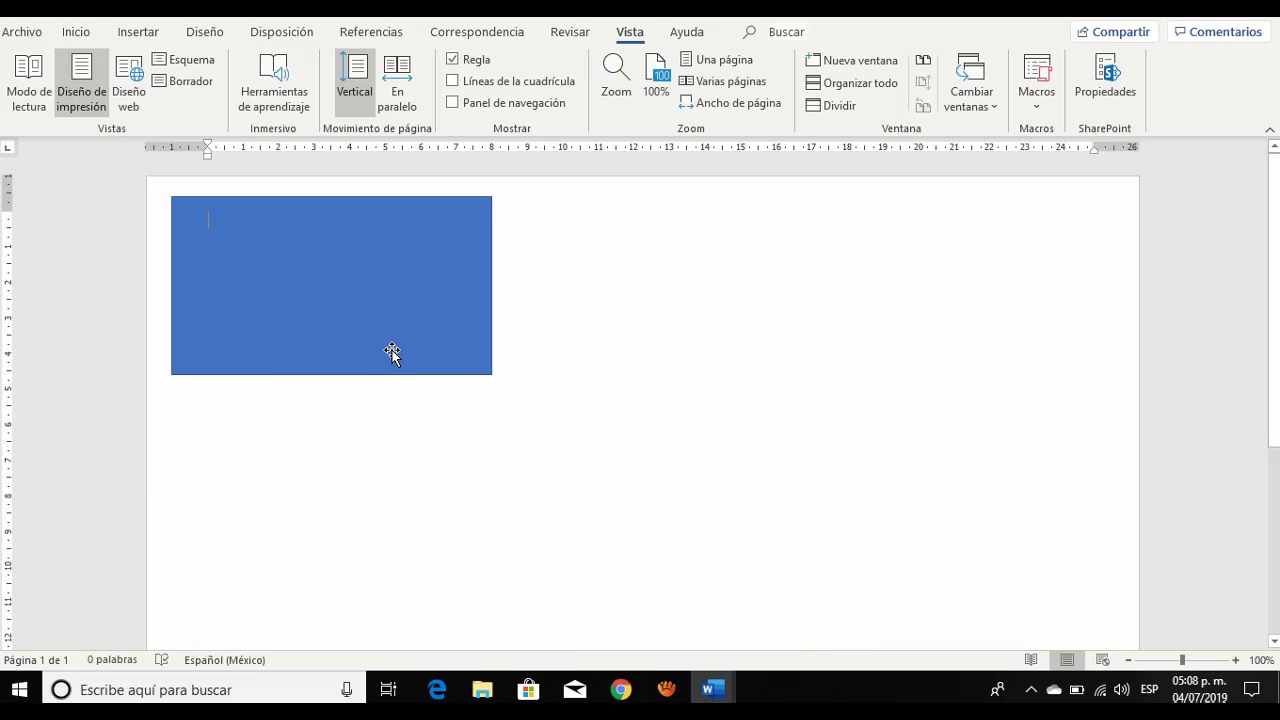
left_click(340, 280)
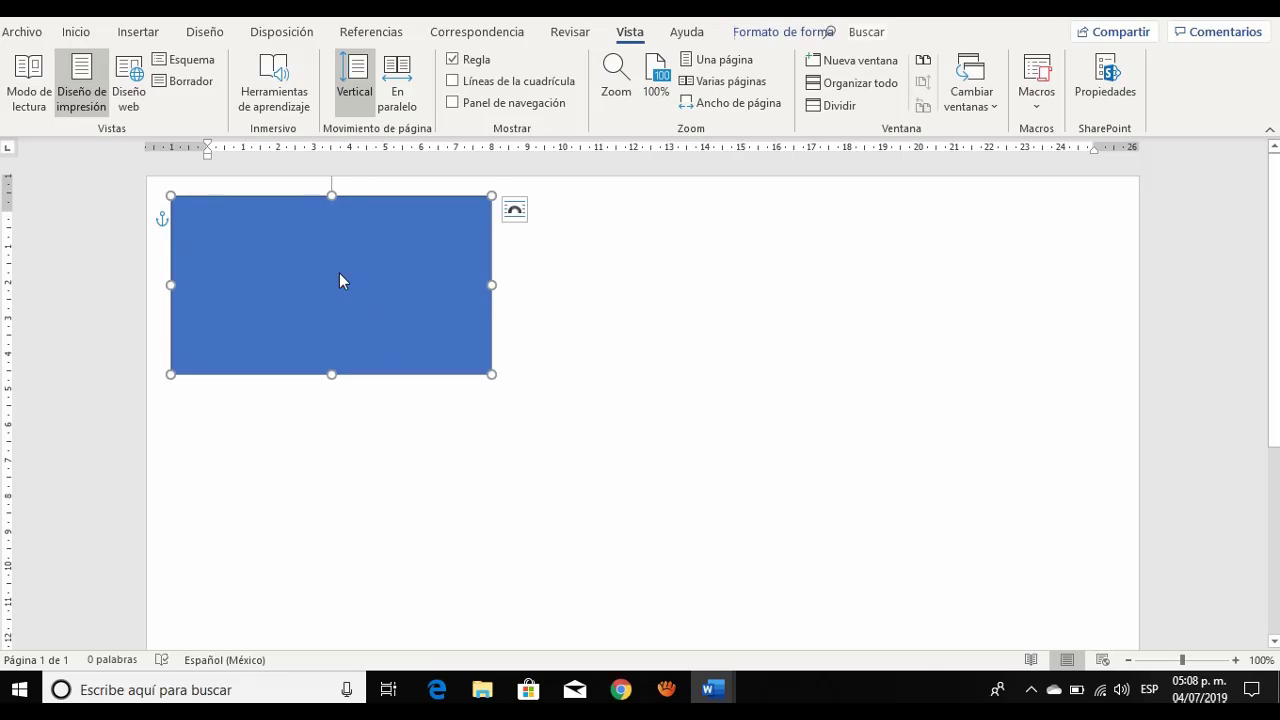
- Fill the rectangle with solid red
left_click(774, 35)
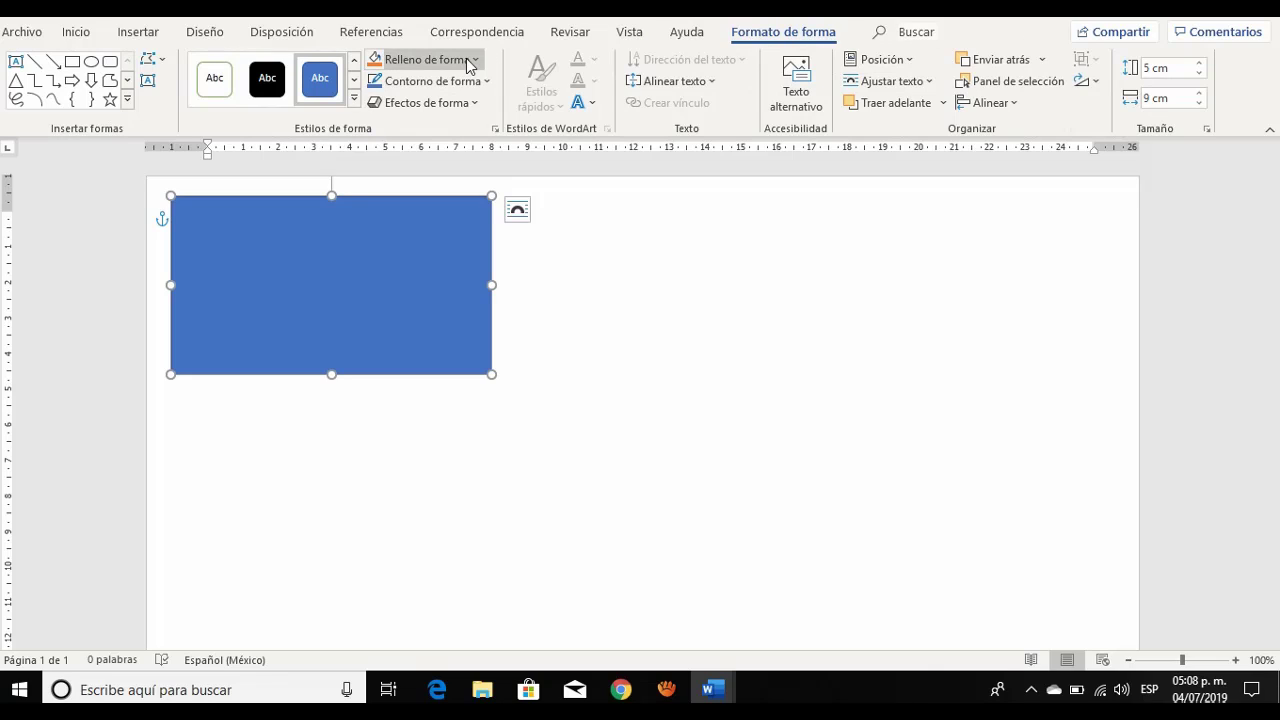
left_click(468, 62)
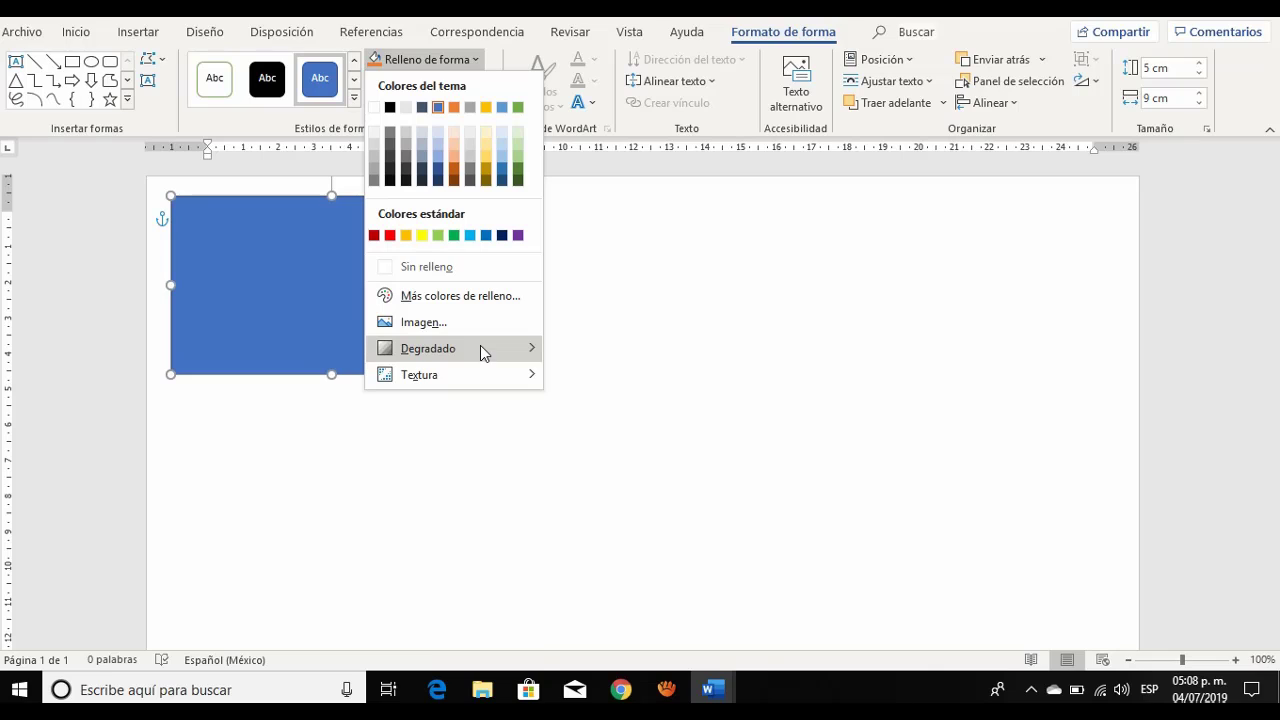
mouse_move(483, 352)
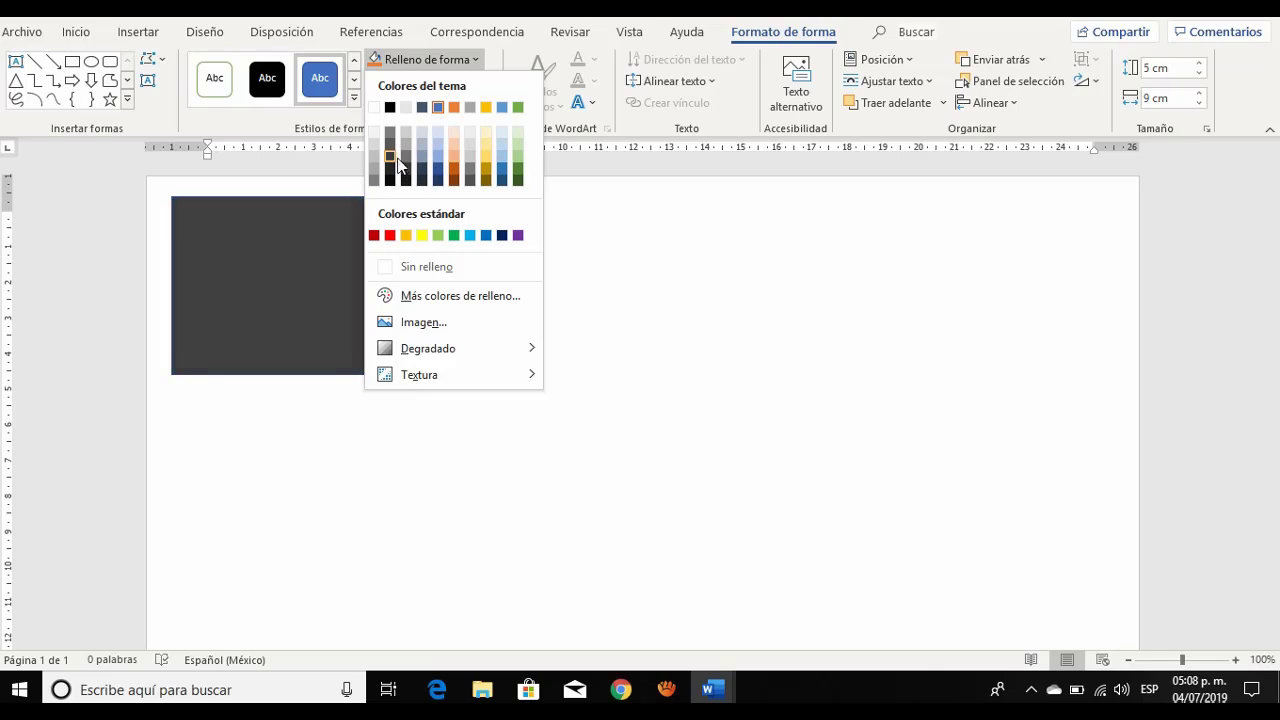
left_click(389, 236)
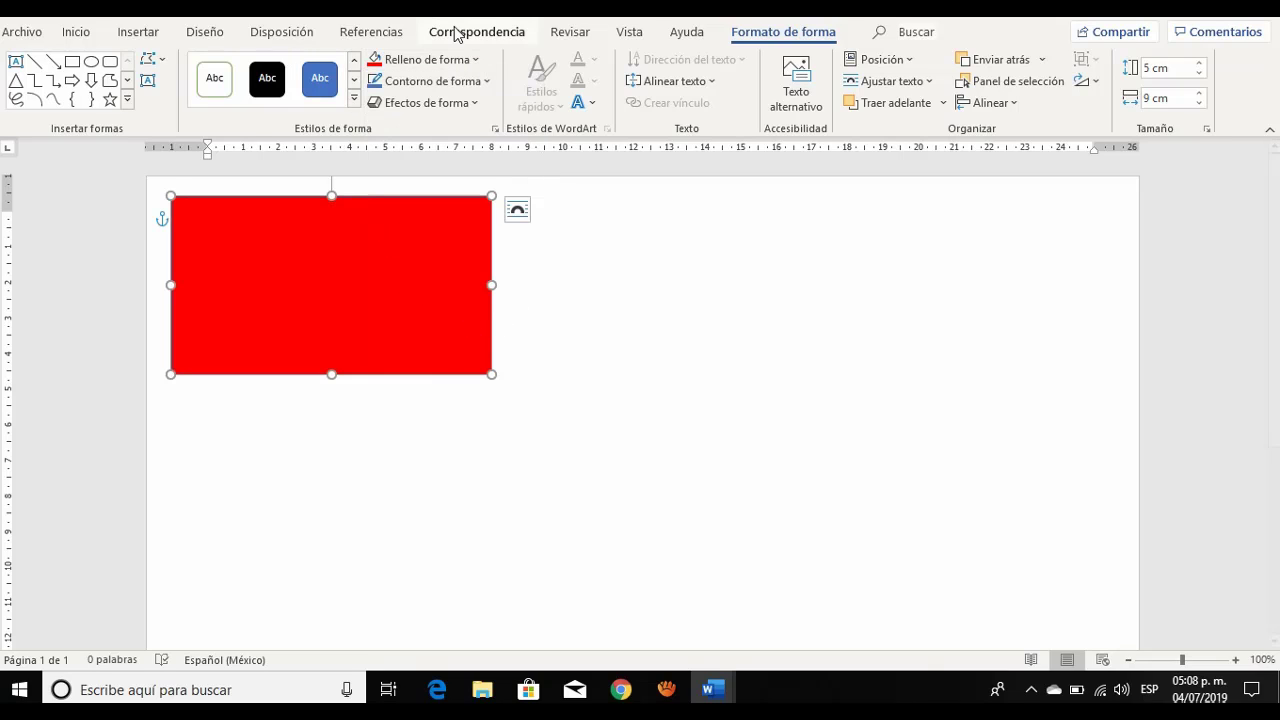
- Apply a Lineal abajo red gradient, dark at the top fading to bright below
left_click(480, 58)
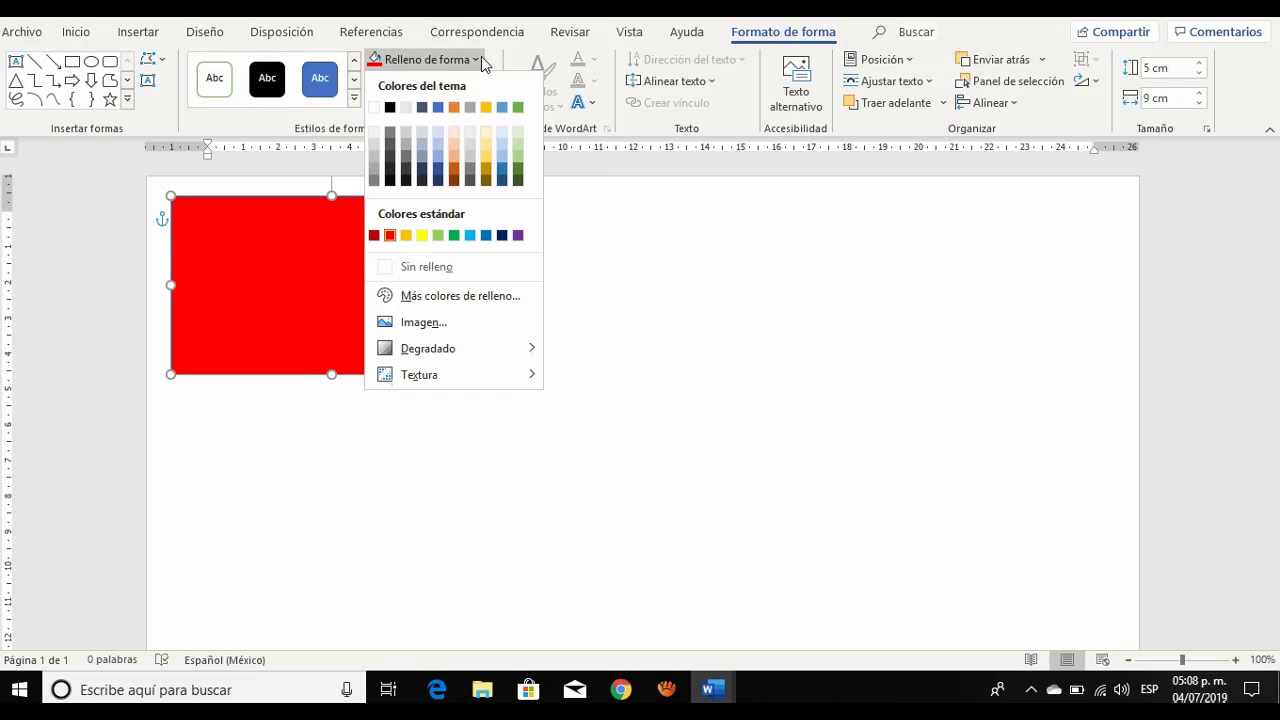
mouse_move(527, 349)
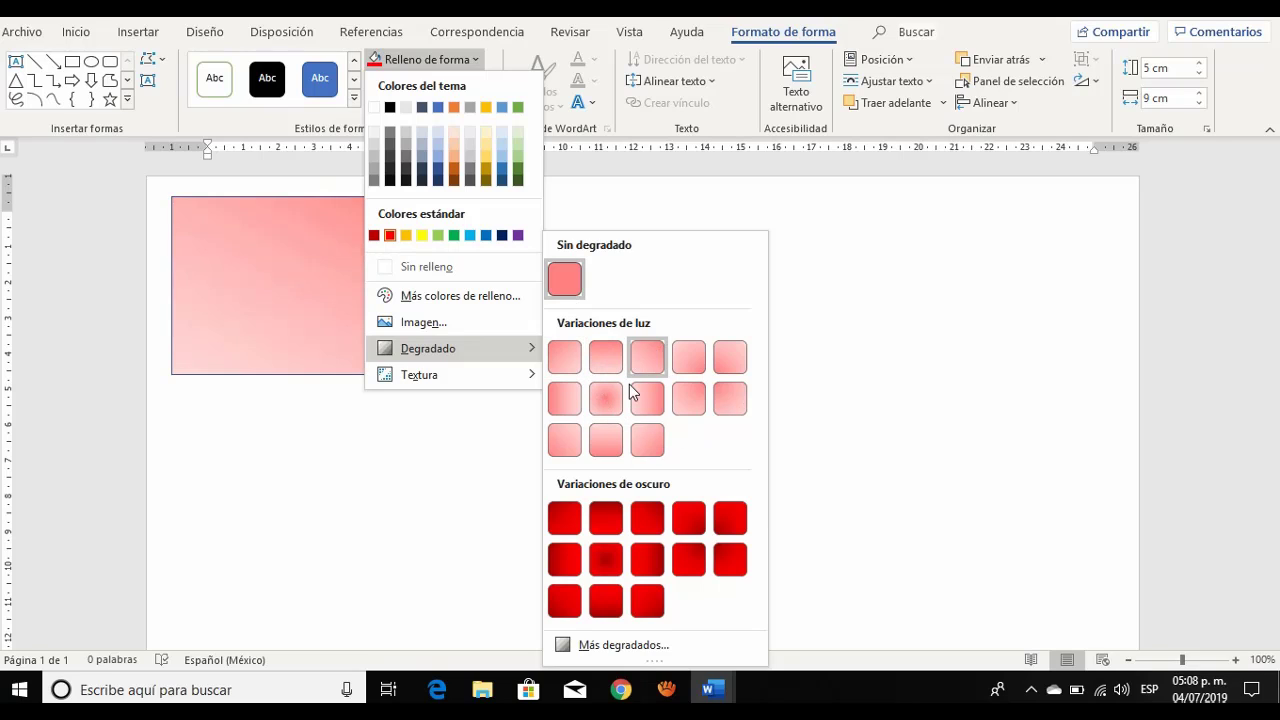
left_click(609, 519)
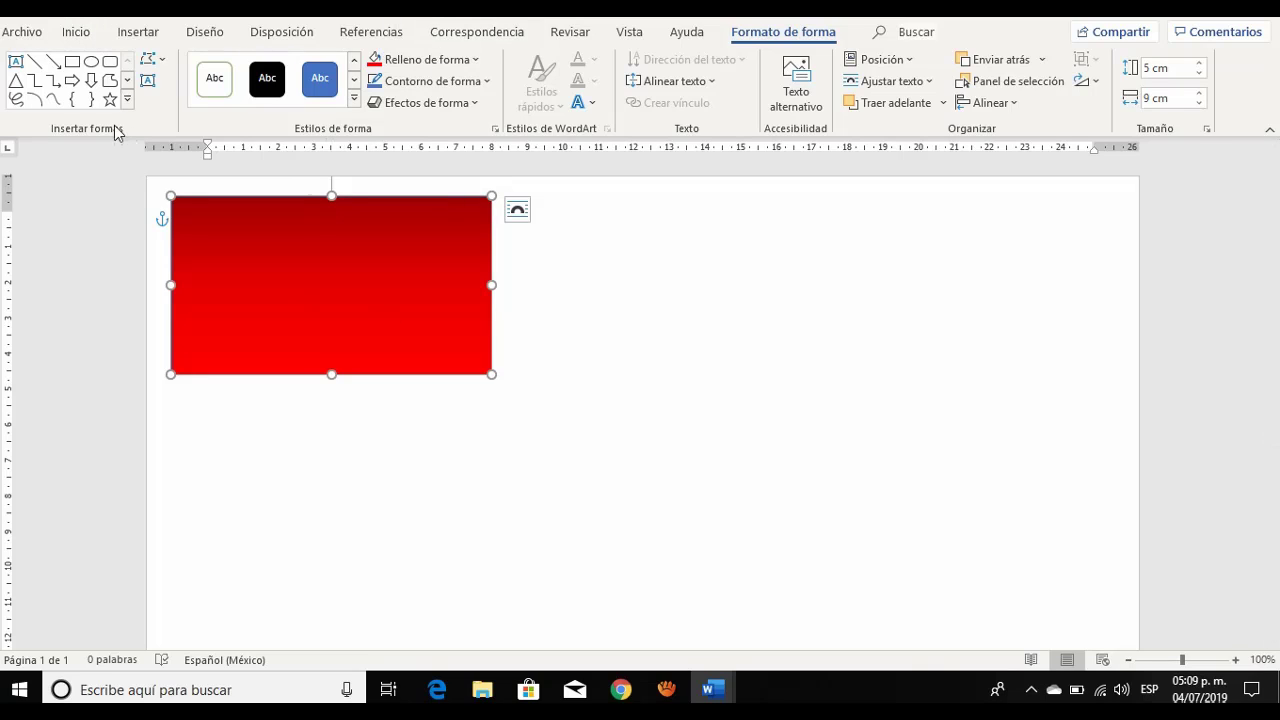
- Browse the Artes category in Insertar iconos, close it without inserting, and return to the browser
left_click(80, 32)
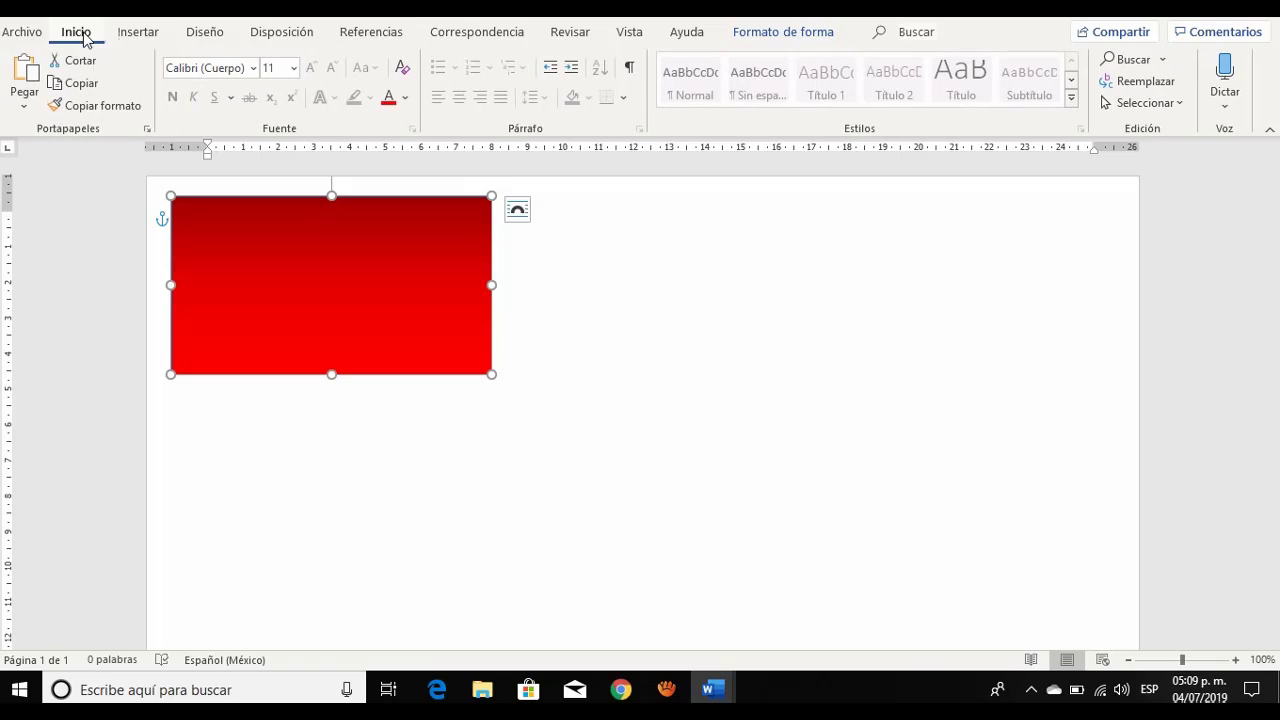
left_click(150, 30)
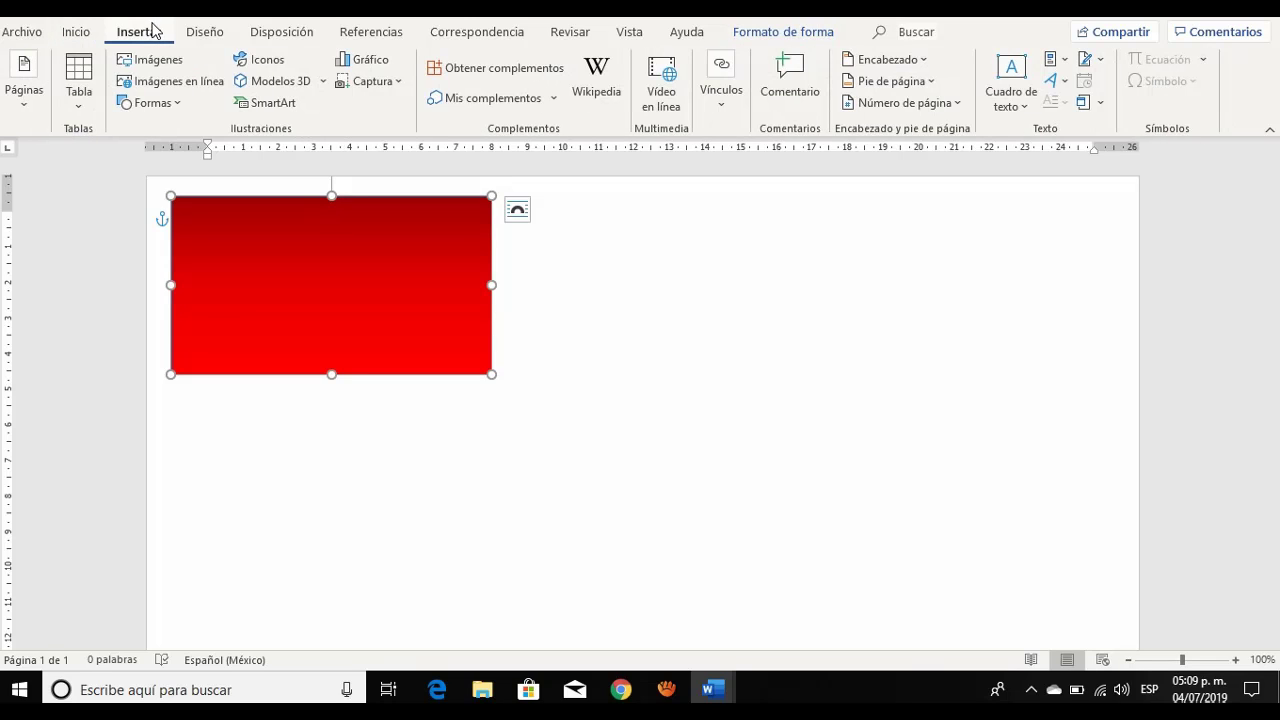
left_click(258, 62)
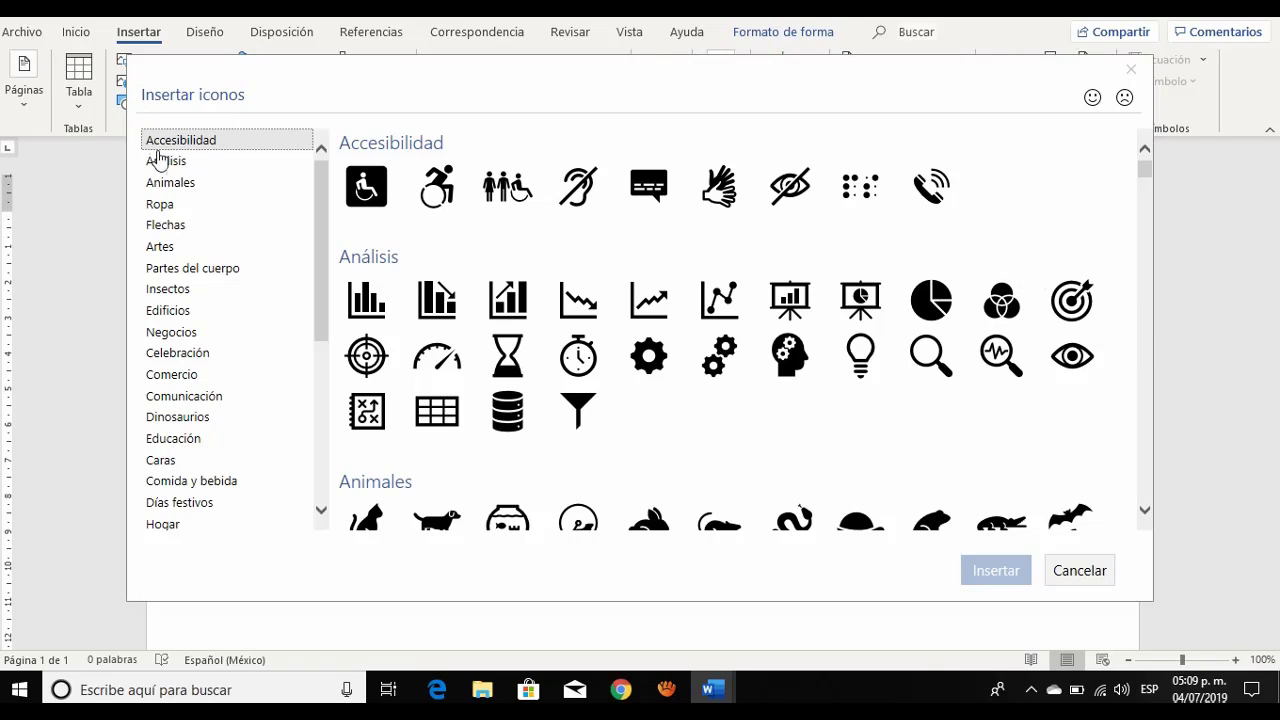
left_click(158, 246)
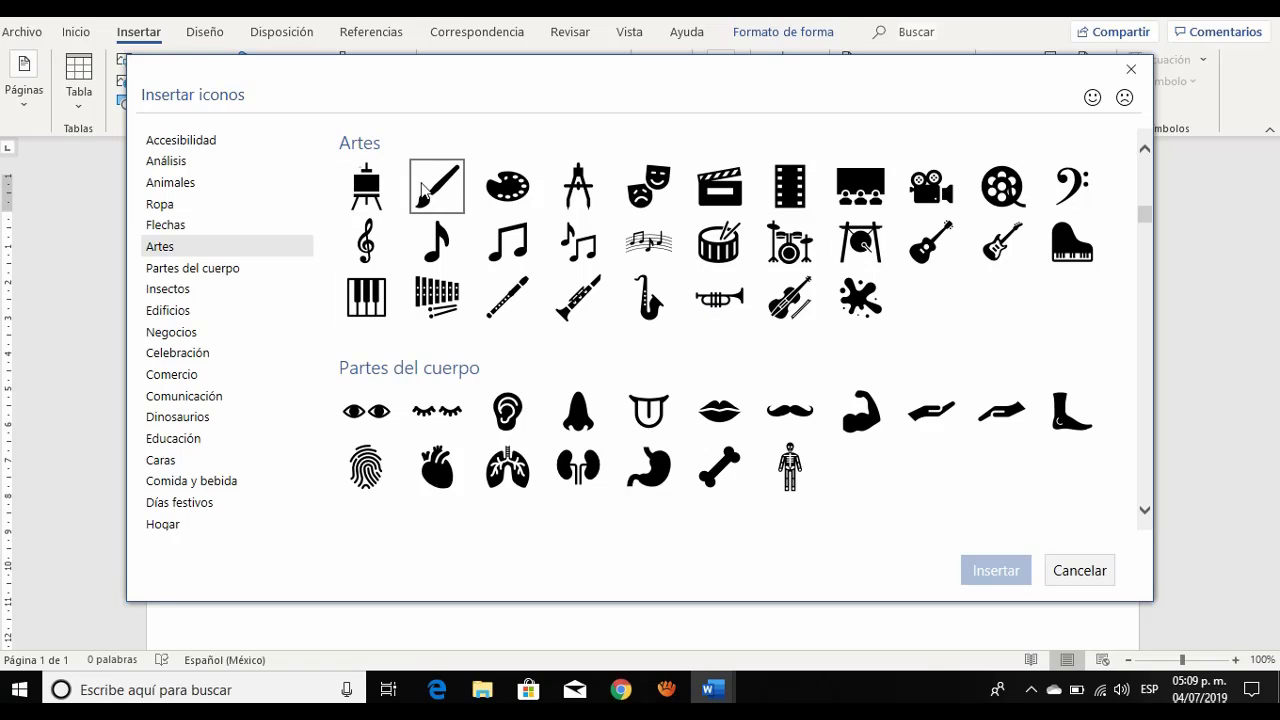
left_click(1130, 70)
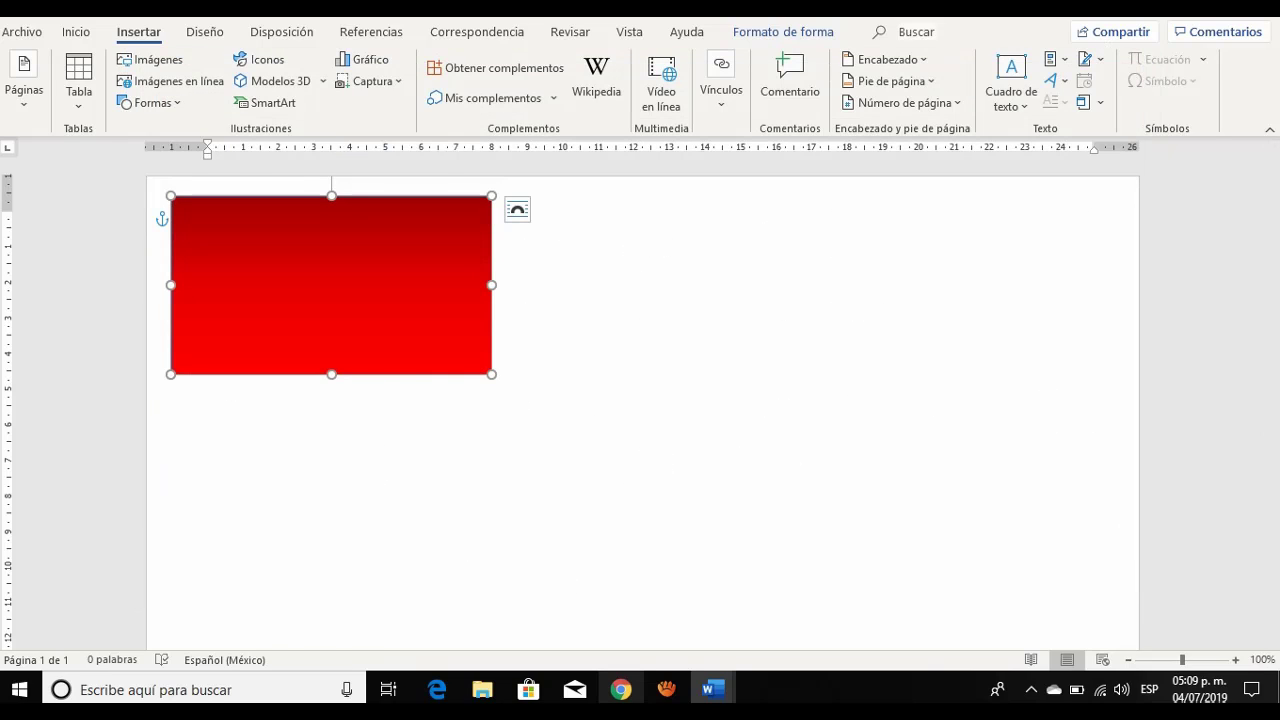
left_click(621, 689)
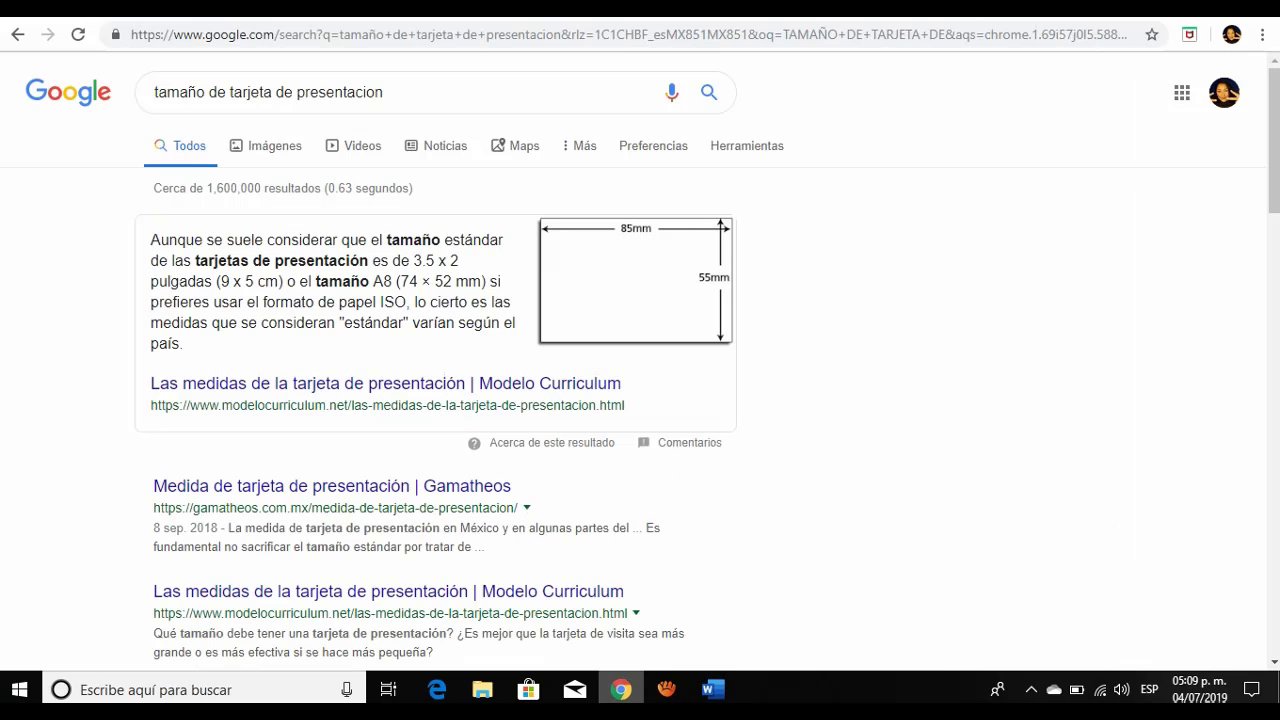
- Search Google Images for 'DISEÑO GRAFICO PNG'
triple_click(412, 93)
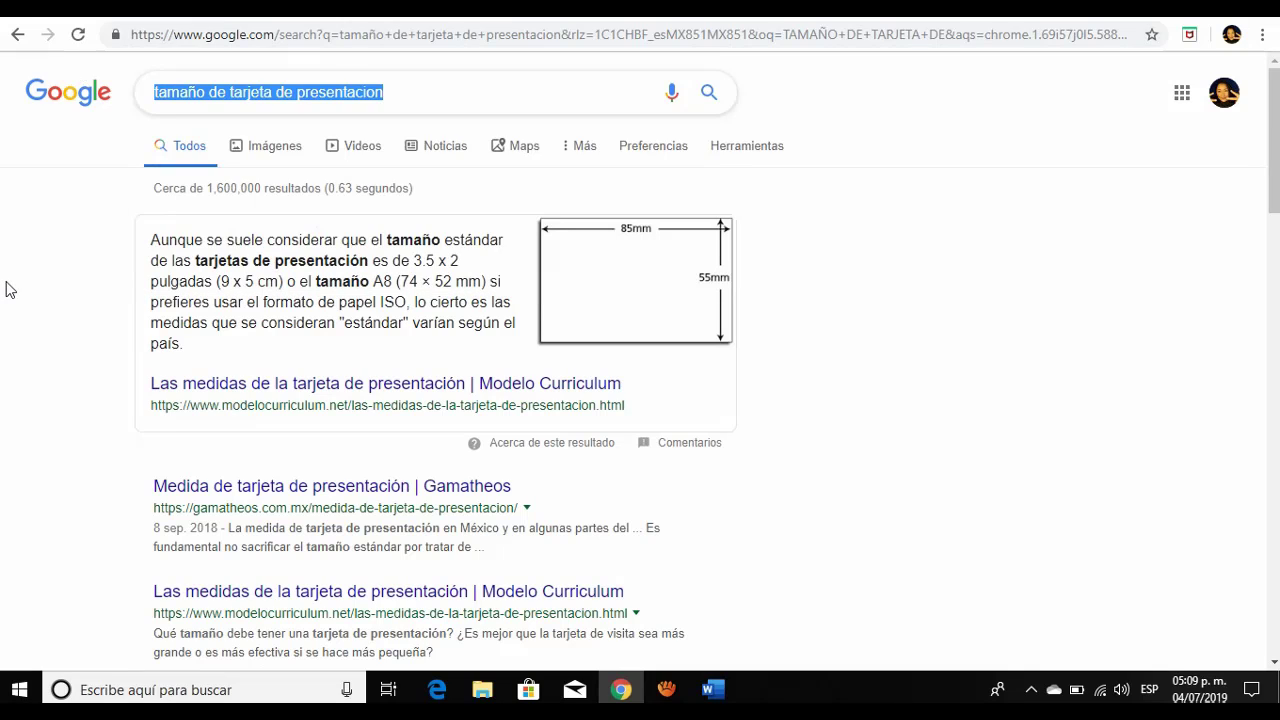
type("DISEÑO")
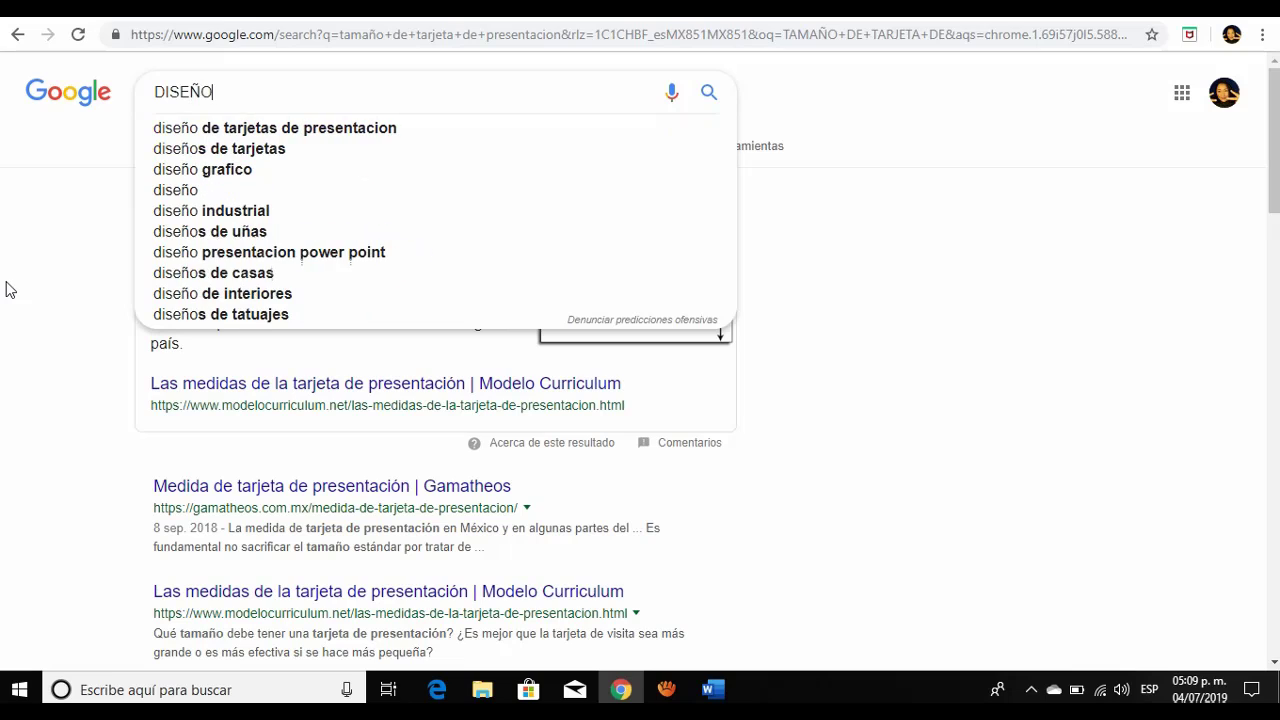
type(" GRA")
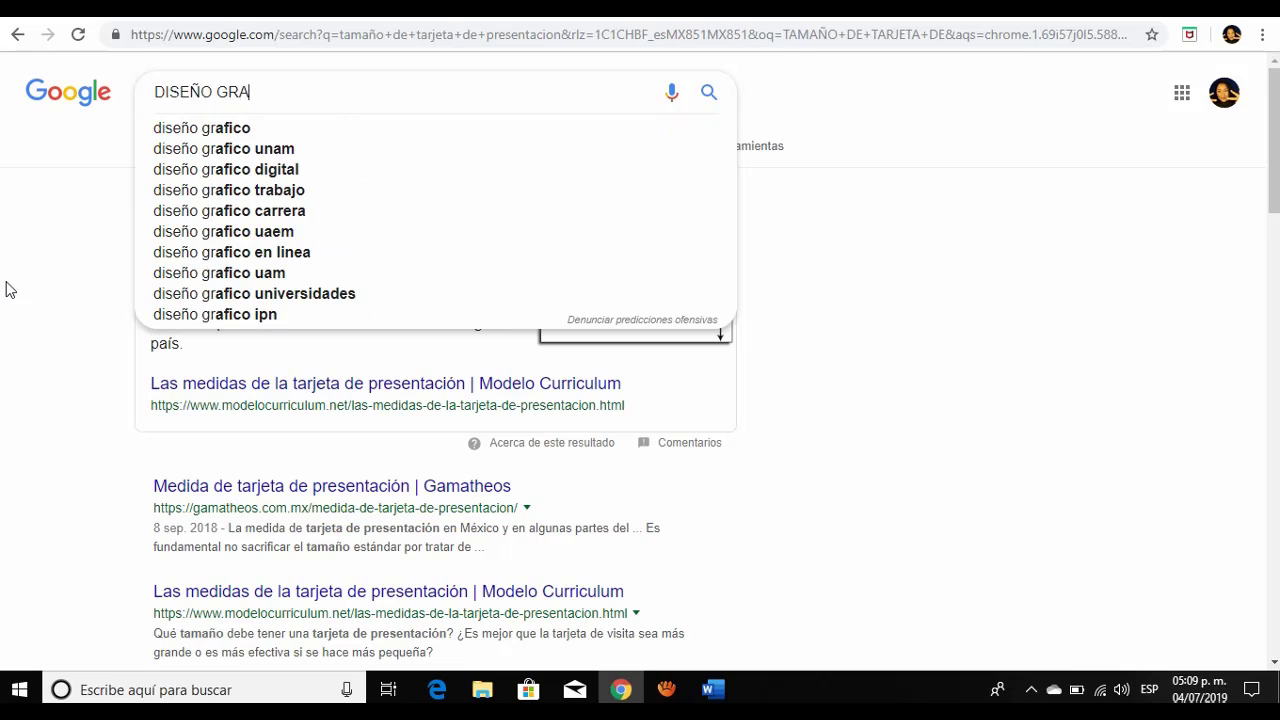
type("FICO ")
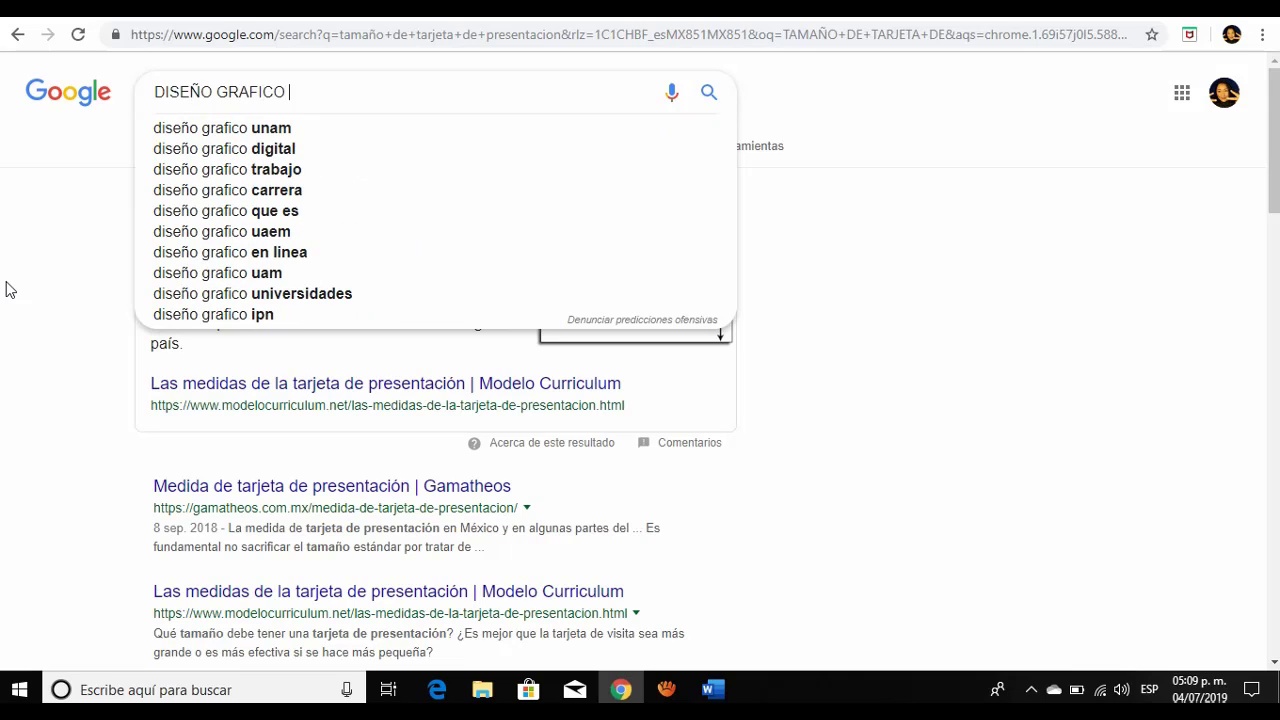
type("PN")
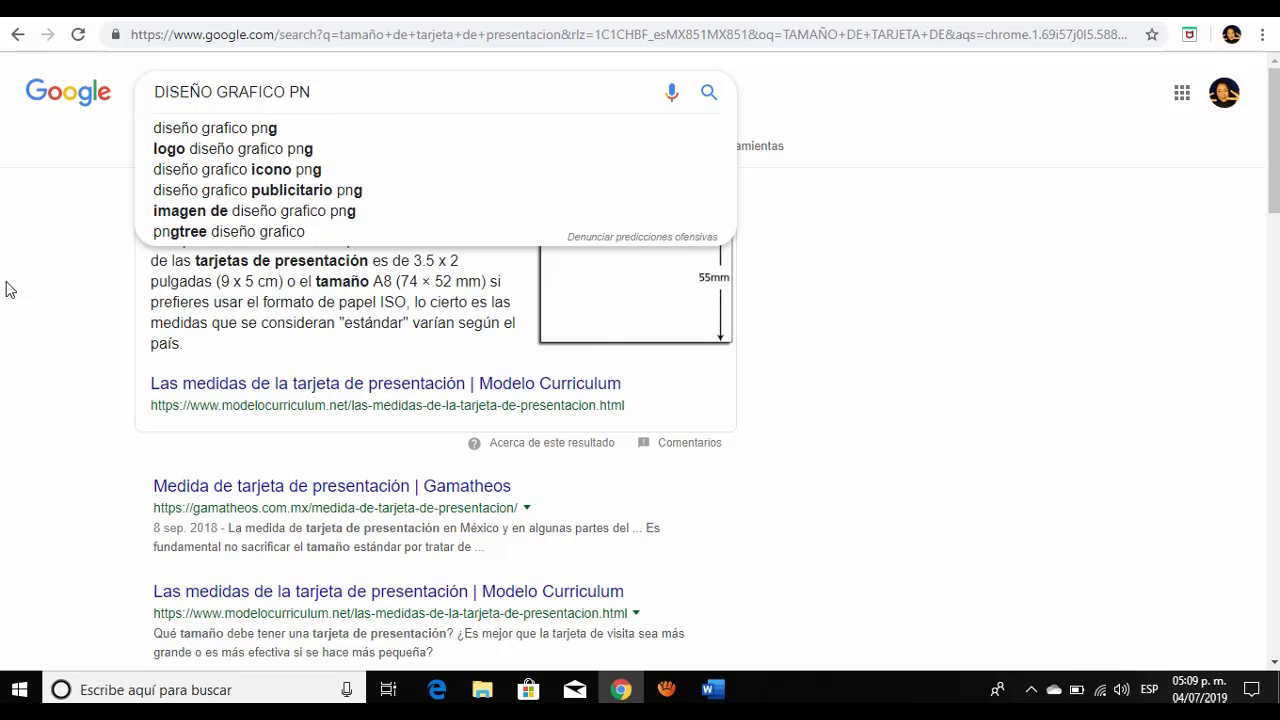
type("G")
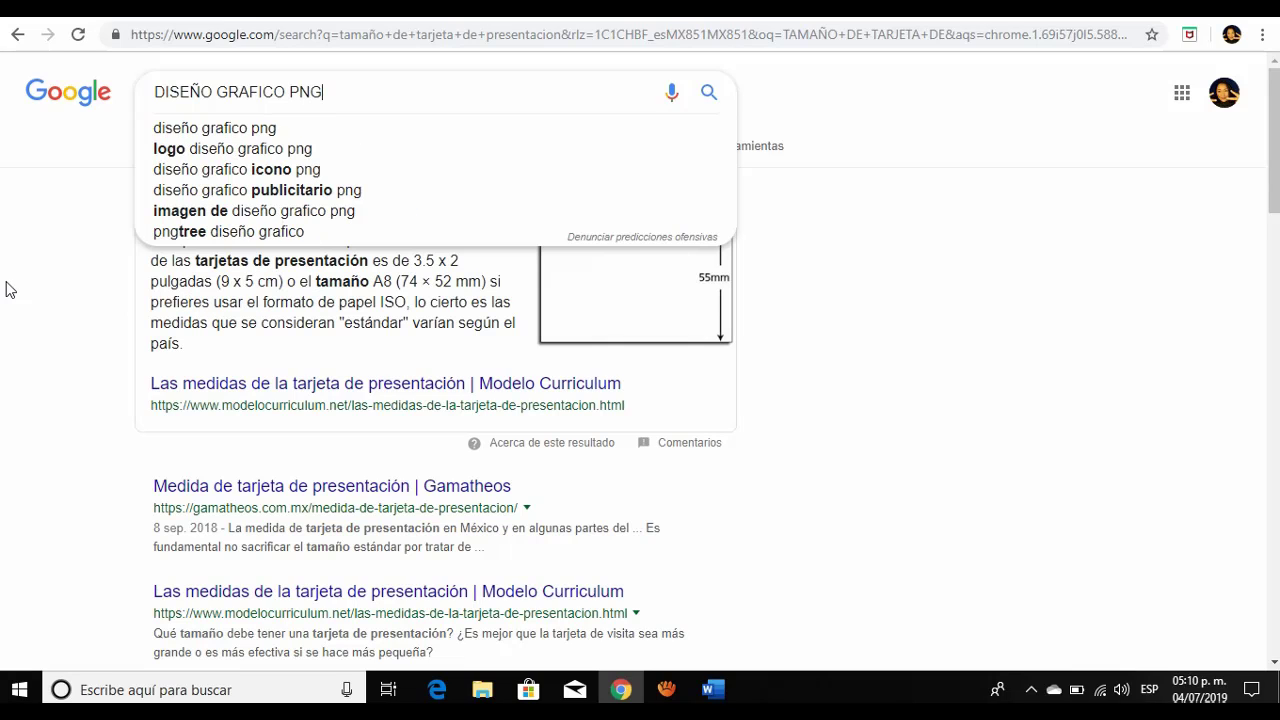
key("Return")
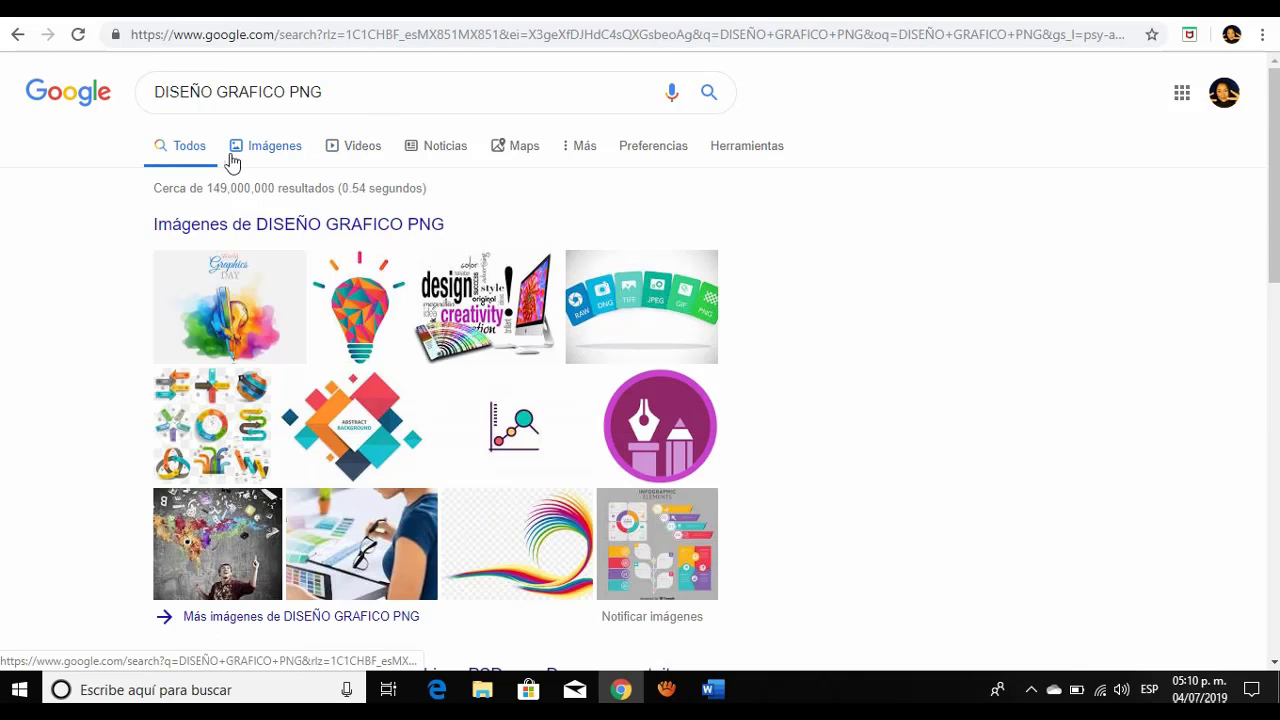
left_click(277, 162)
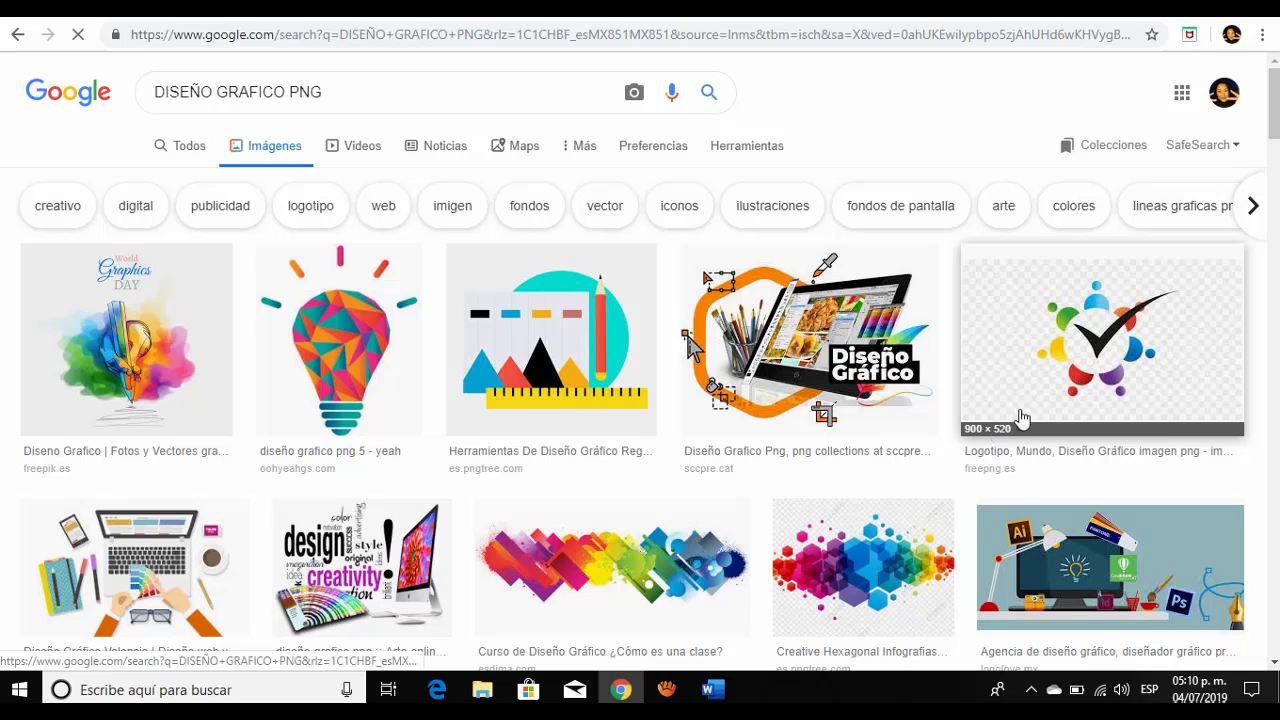
- Open the preview of the 542 × 350 'Diseño Gráfico - Su Web' splash image
left_click_drag(1275, 138, 1276, 175)
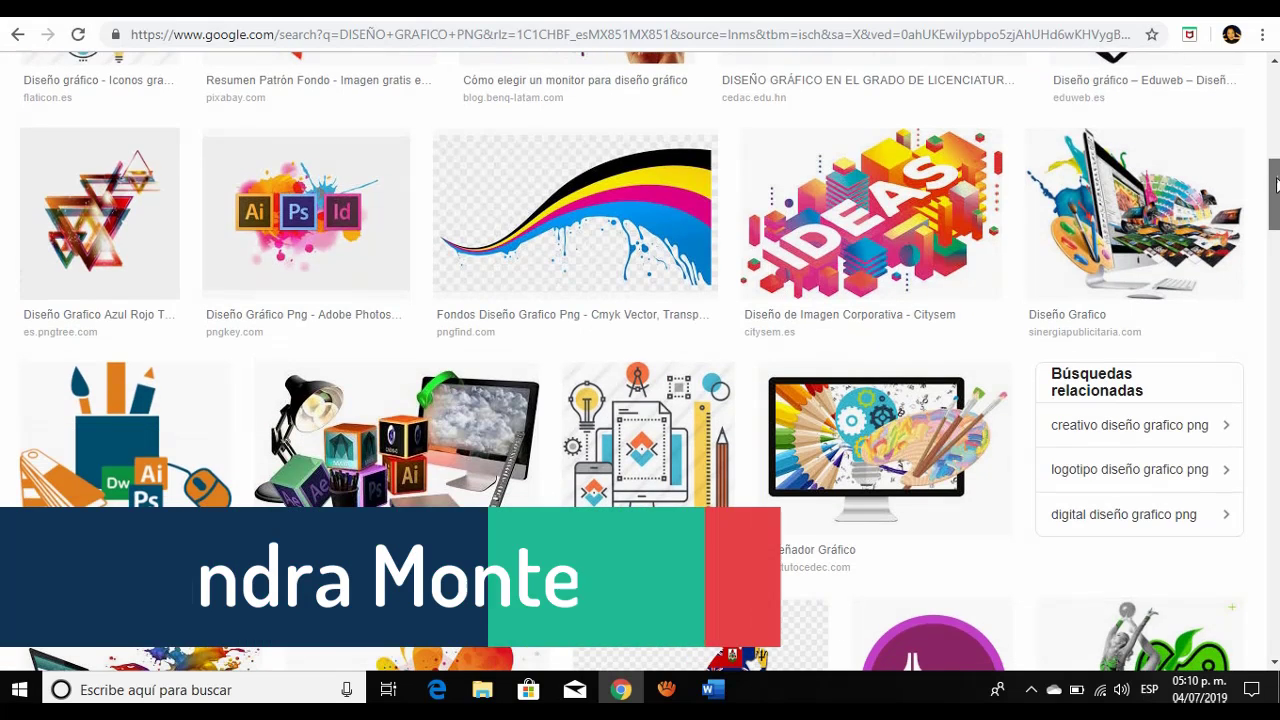
left_click_drag(1276, 175, 1274, 212)
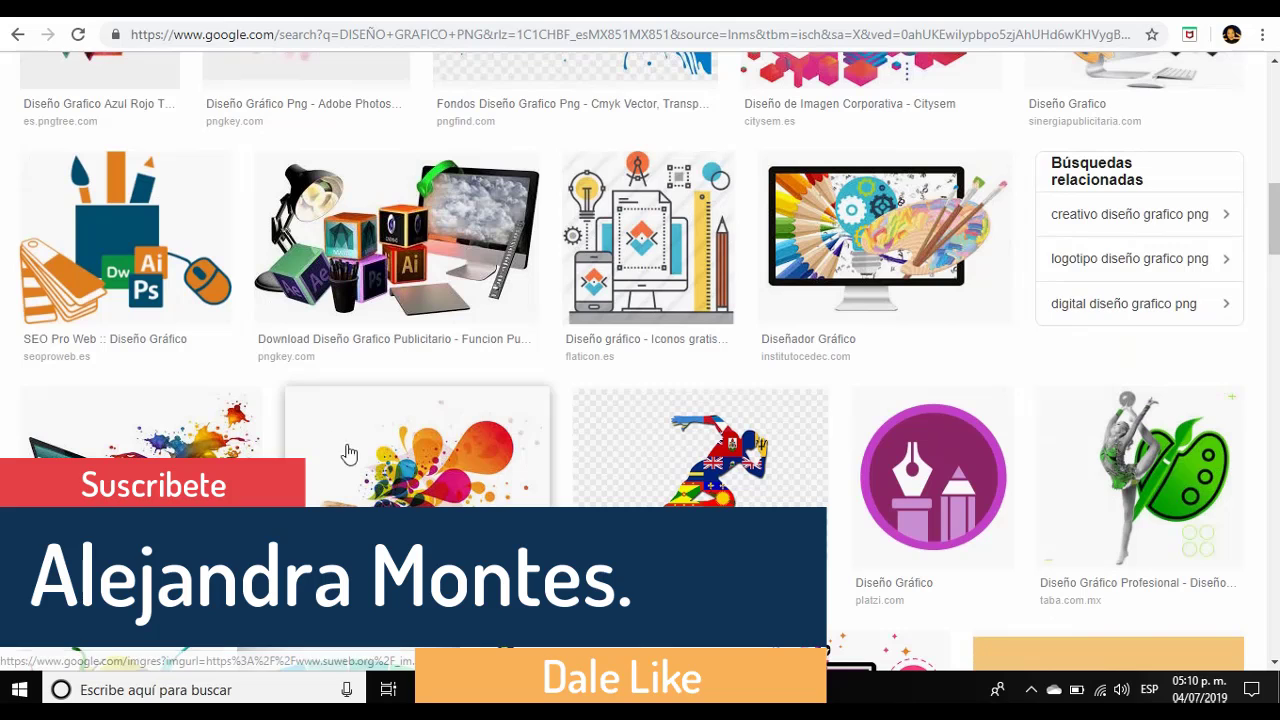
left_click(400, 468)
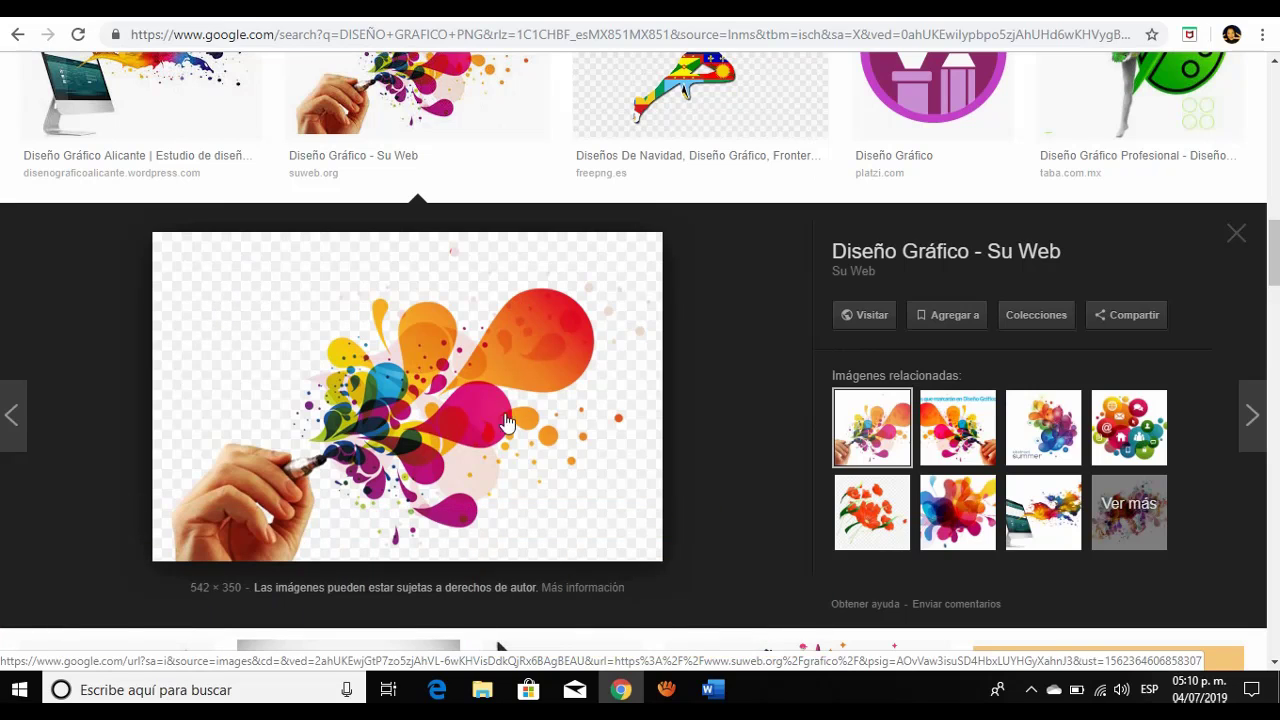
- Save the splash image as diseño-grafico PNG in the Documentos folder
right_click(481, 390)
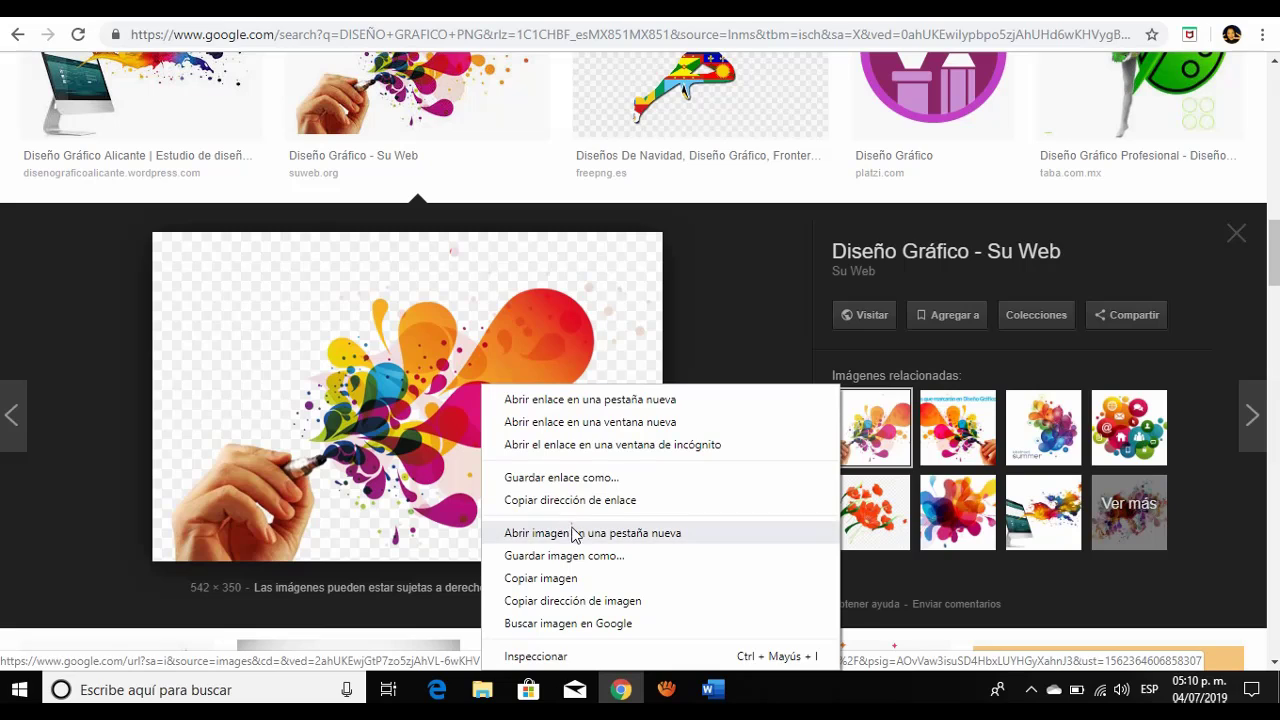
left_click(579, 559)
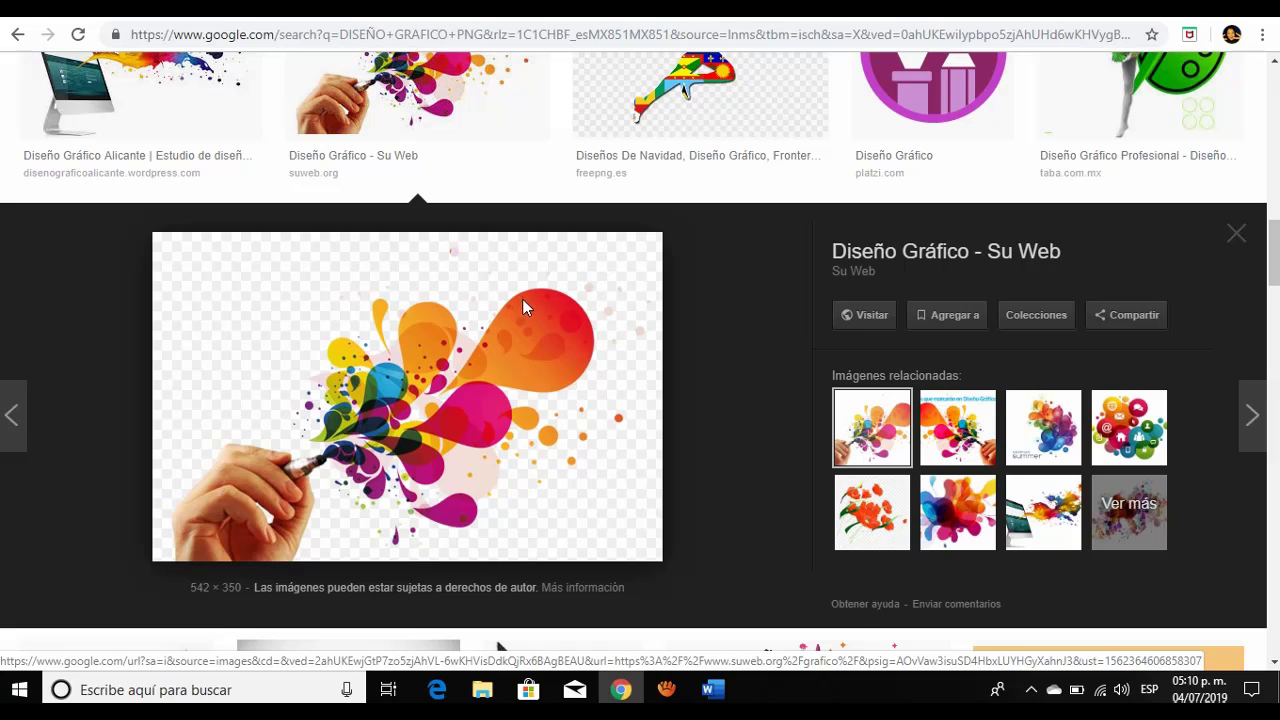
key("ctrl+s")
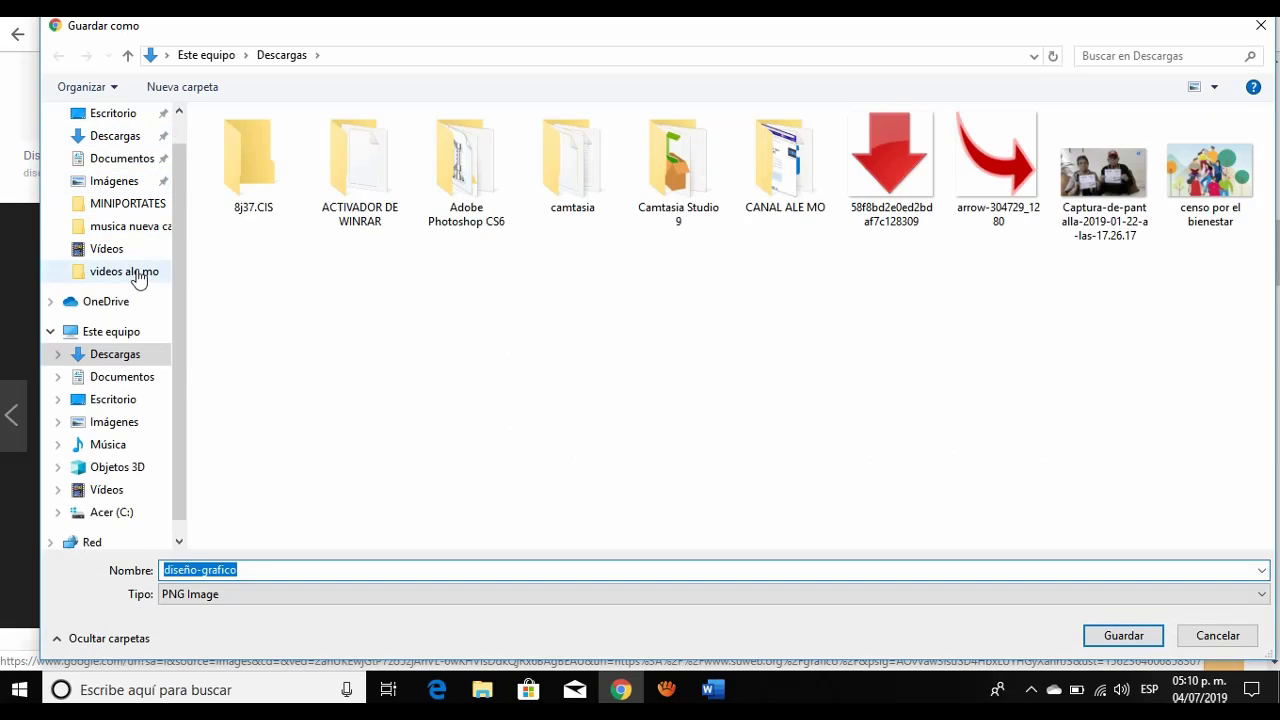
left_click(124, 164)
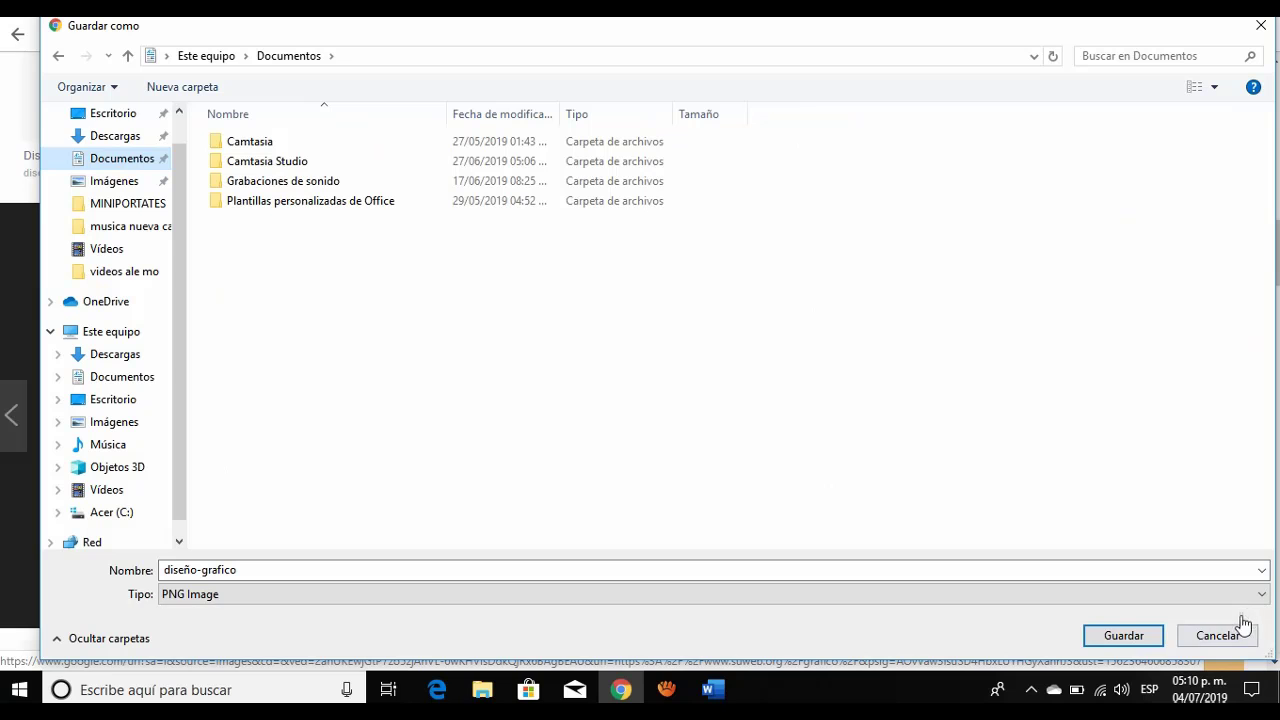
left_click(1127, 638)
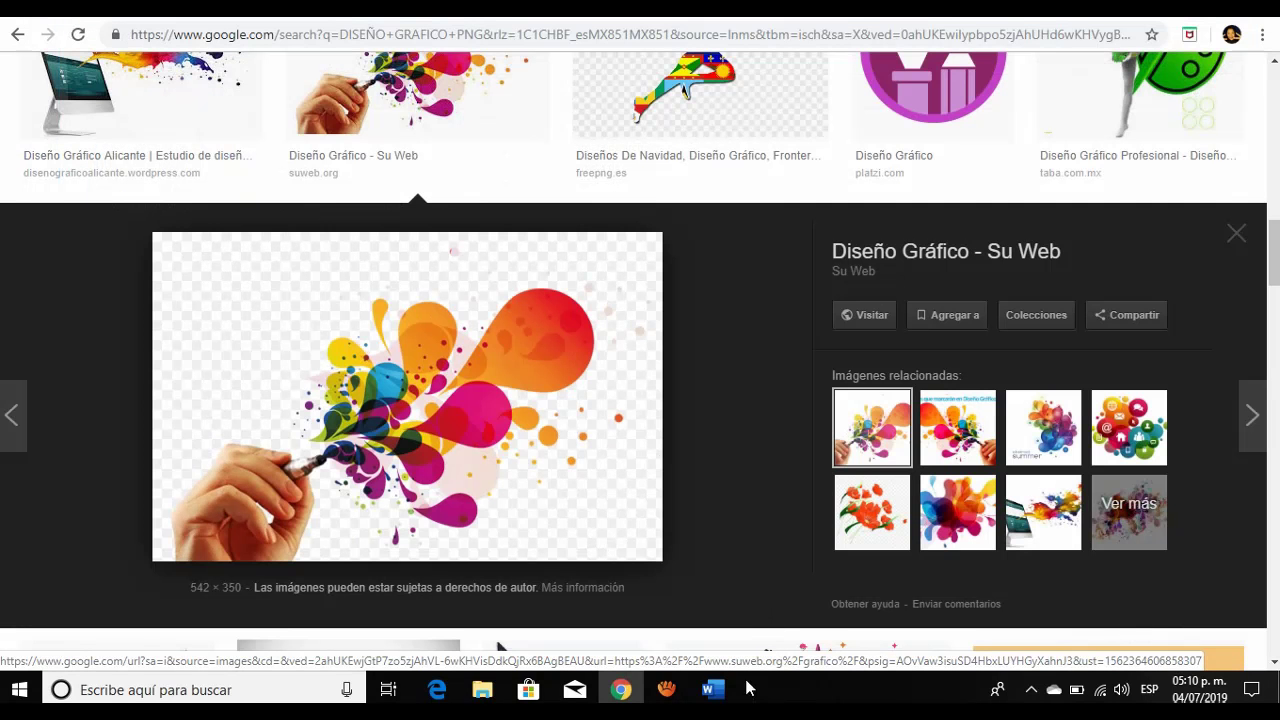
- Insert the diseño-grafico picture from Documentos onto the Word page over the red rectangle
mouse_move(712, 689)
left_click(908, 610)
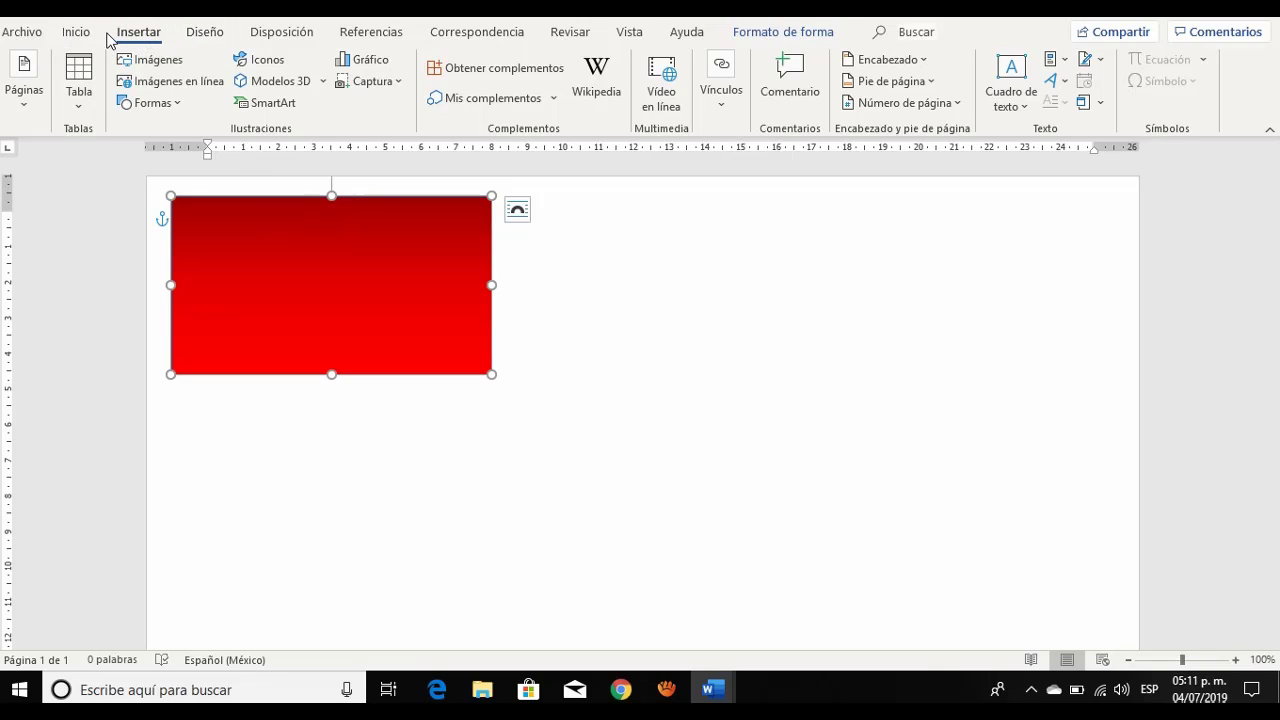
left_click(160, 62)
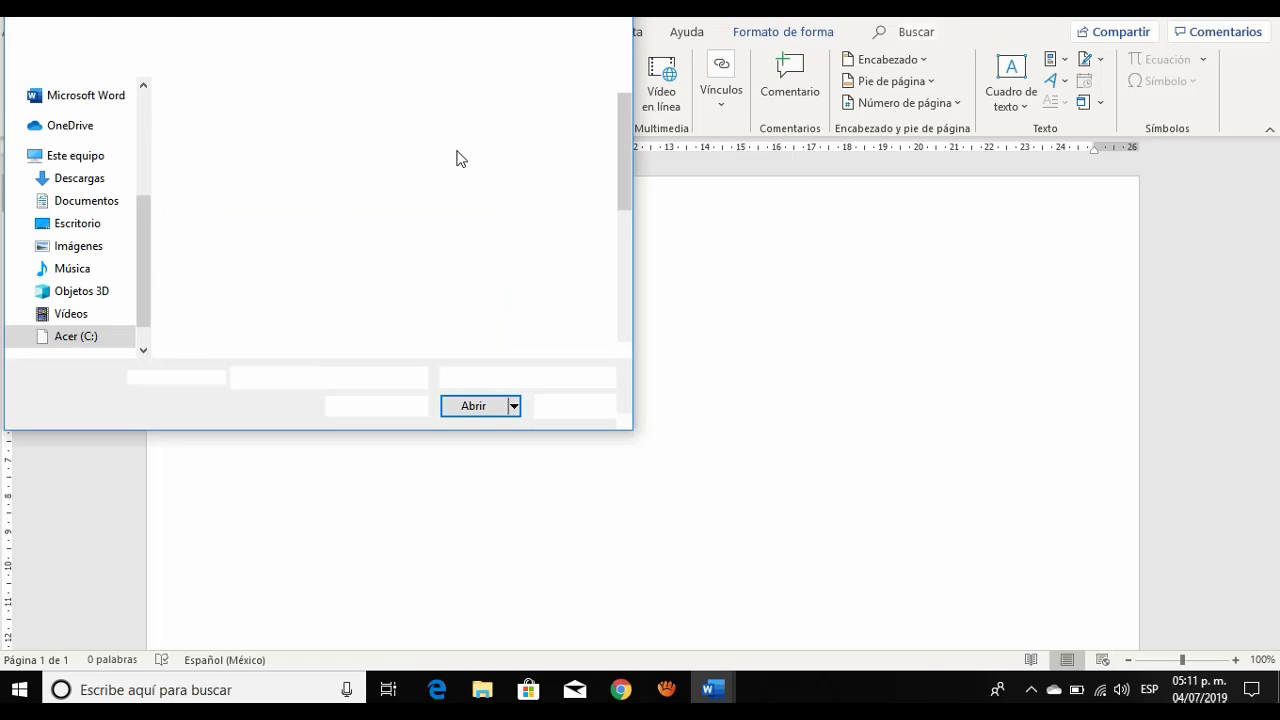
left_click(80, 200)
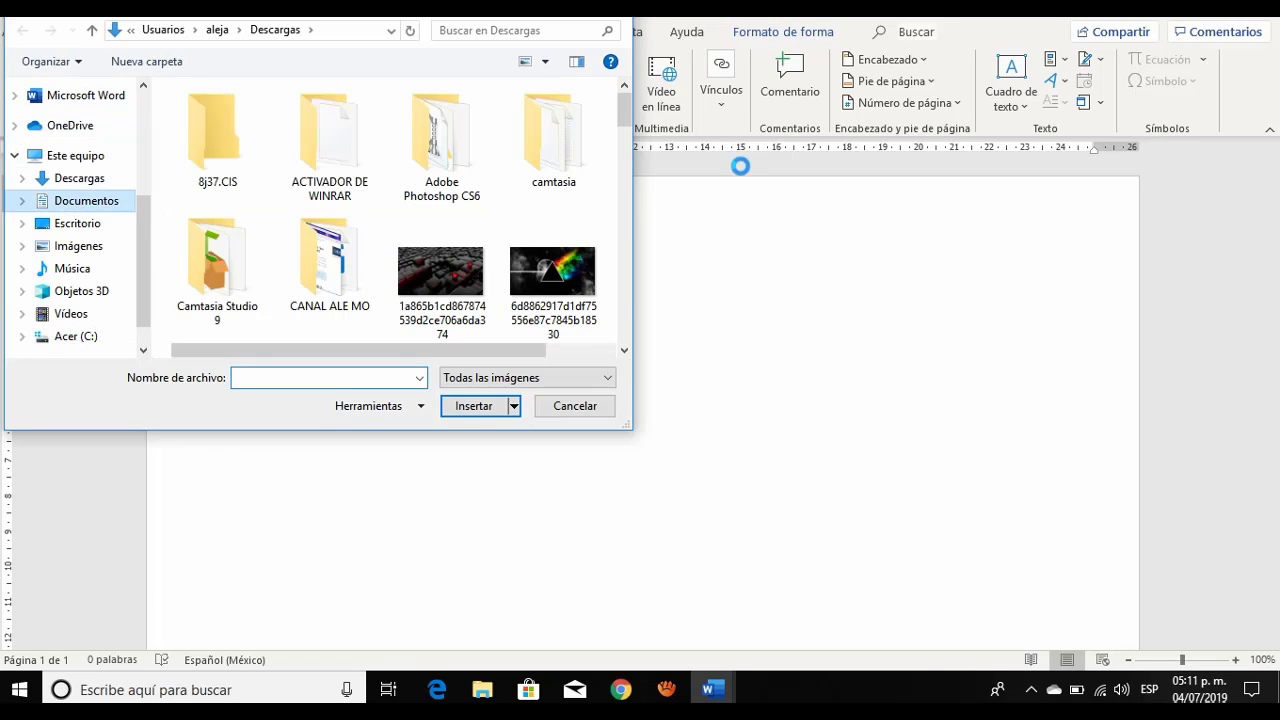
double_click(212, 200)
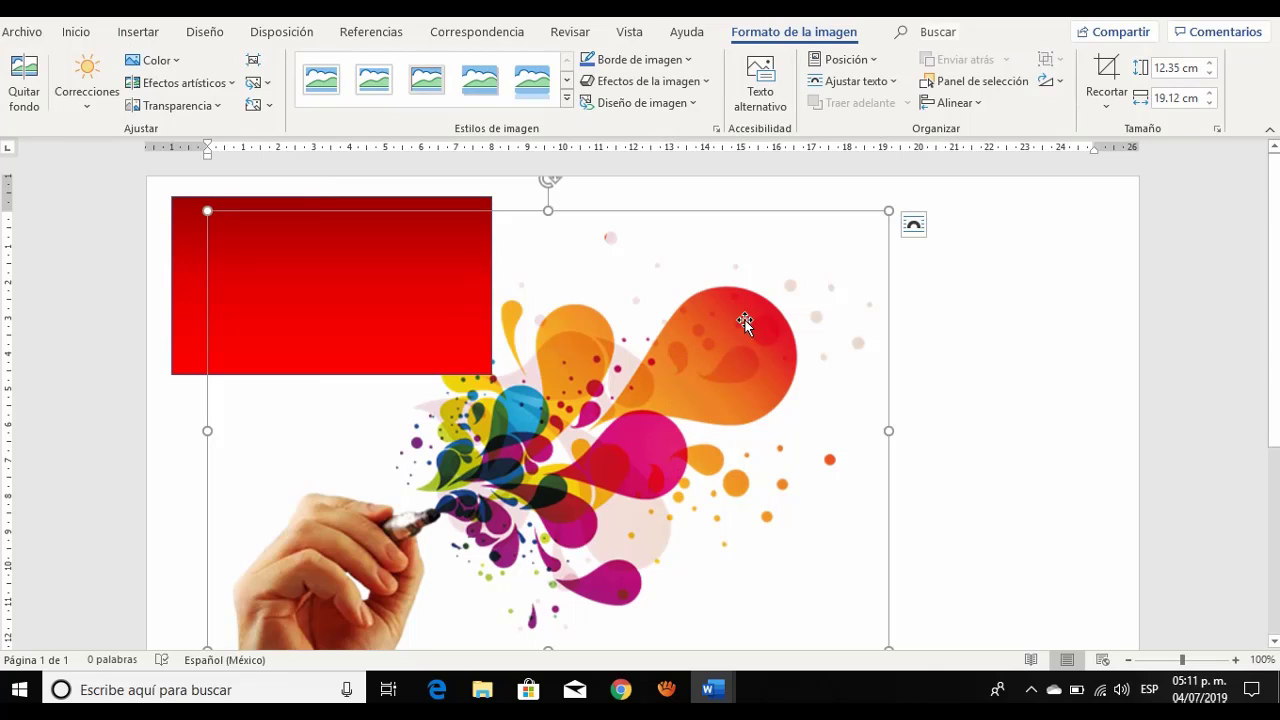
- Set the picture to Delante del texto and shrink it to 3.51 × 5.43 cm inside the card's lower-left
left_click(892, 82)
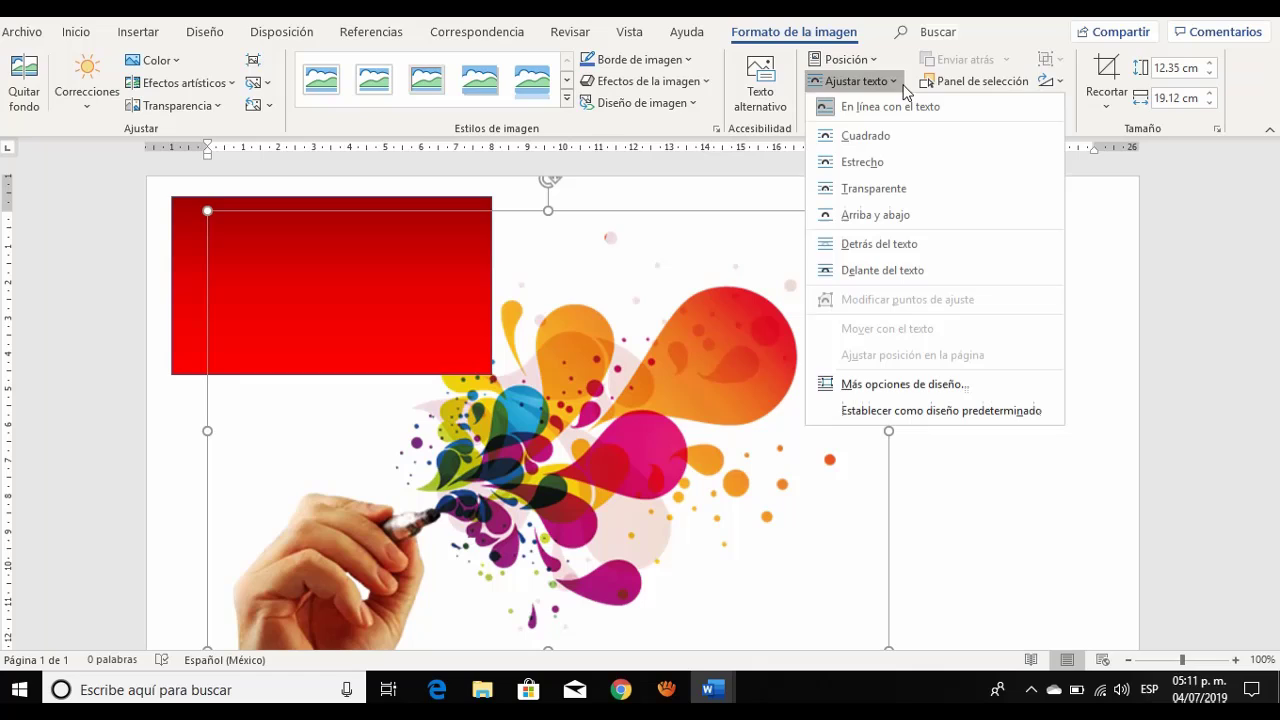
left_click(923, 271)
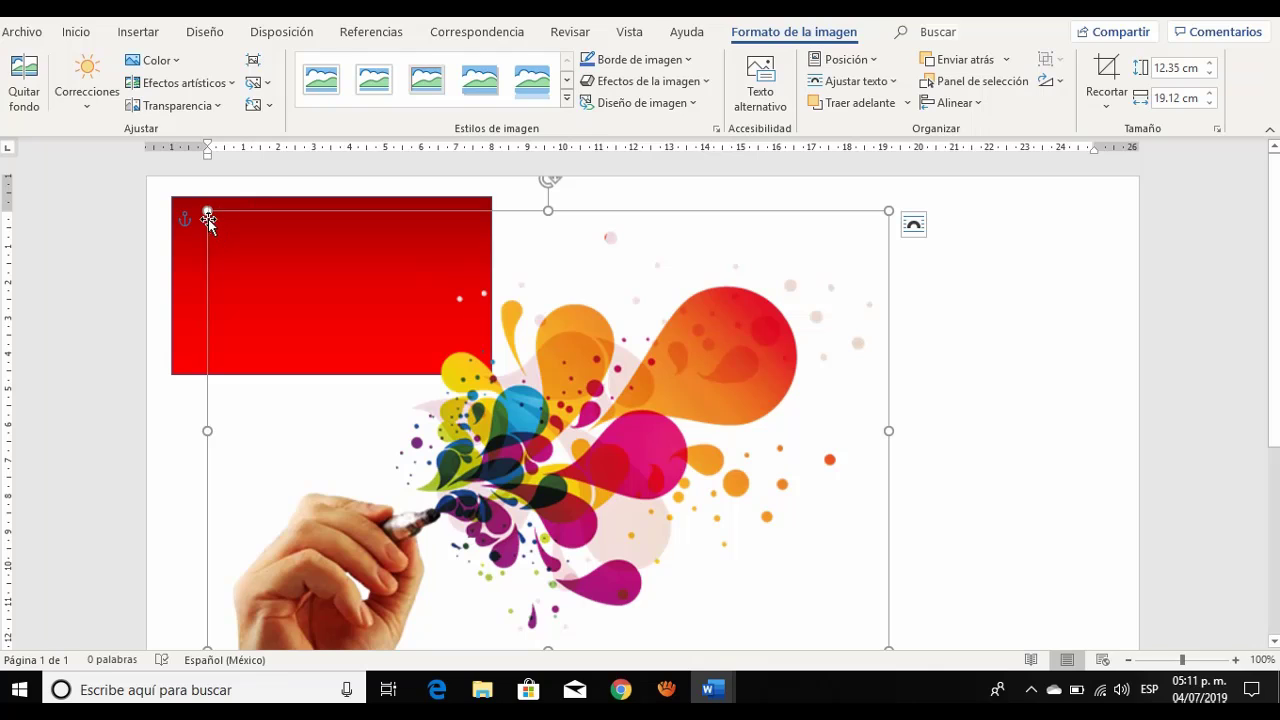
mouse_move(207, 211)
left_mouse_down()
mouse_move(409, 314)
mouse_move(627, 482)
left_mouse_up()
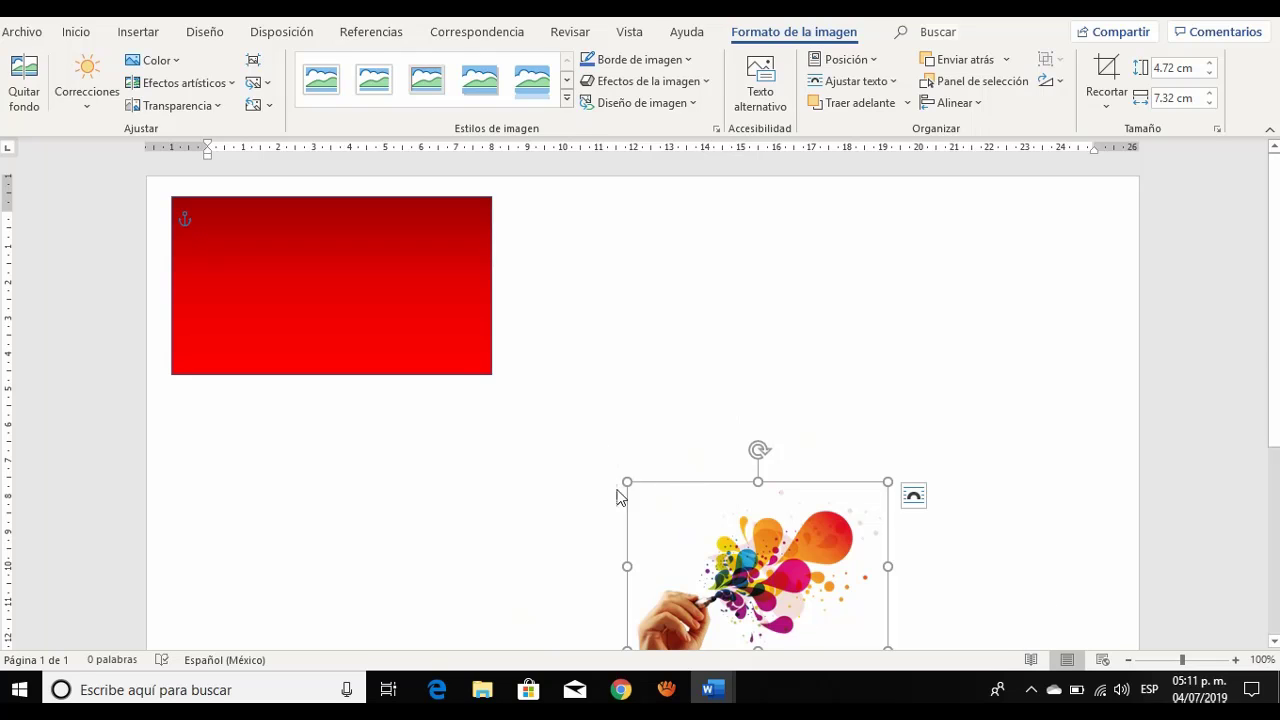
left_click_drag(771, 572, 306, 294)
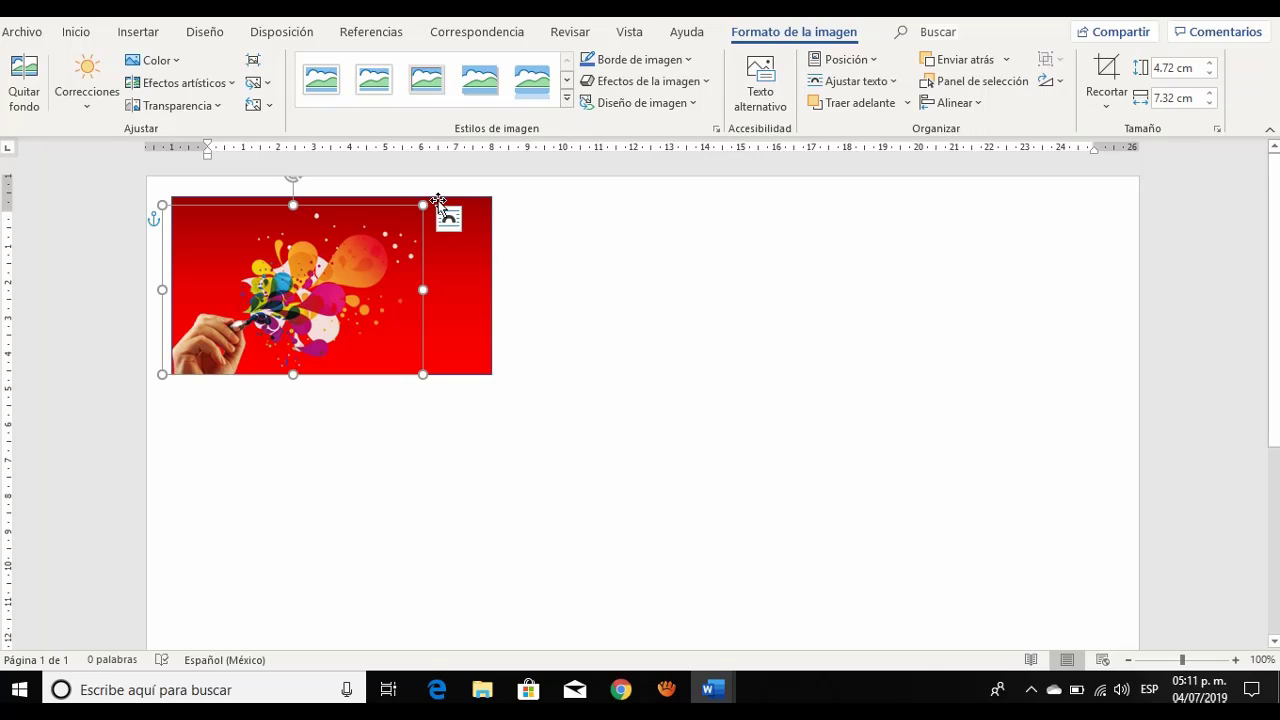
left_click_drag(423, 205, 329, 249)
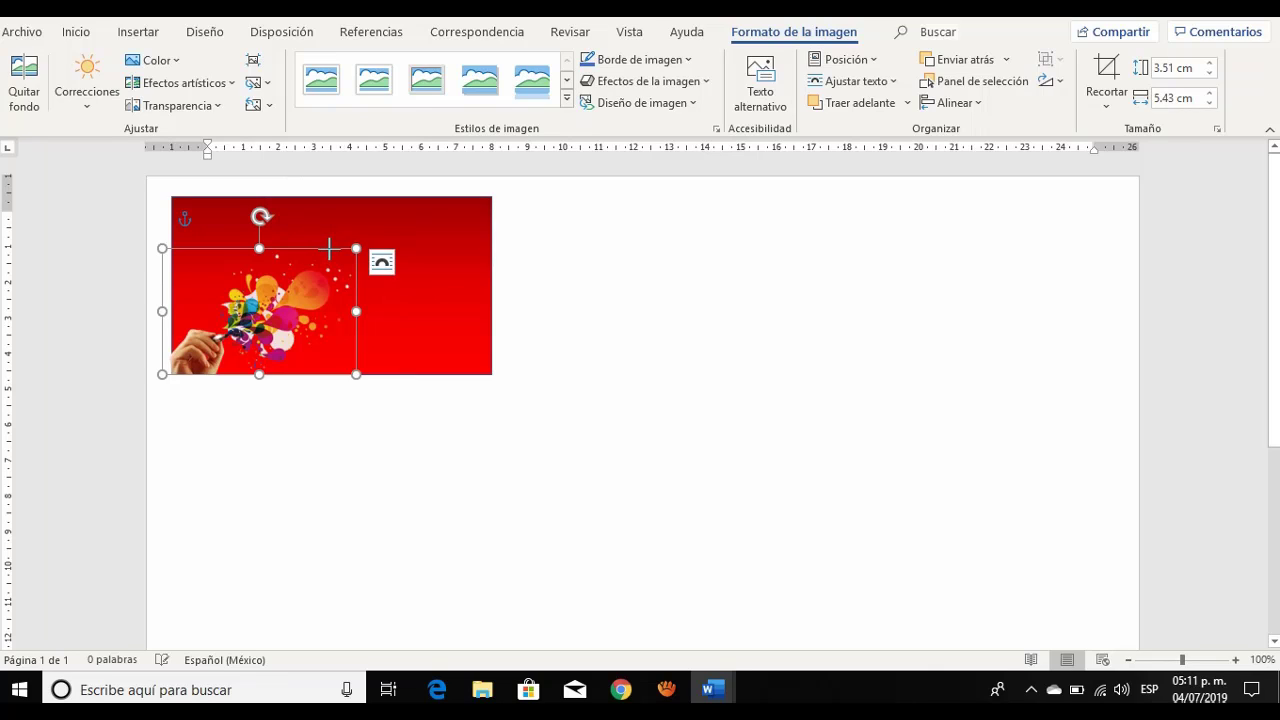
left_click(556, 424)
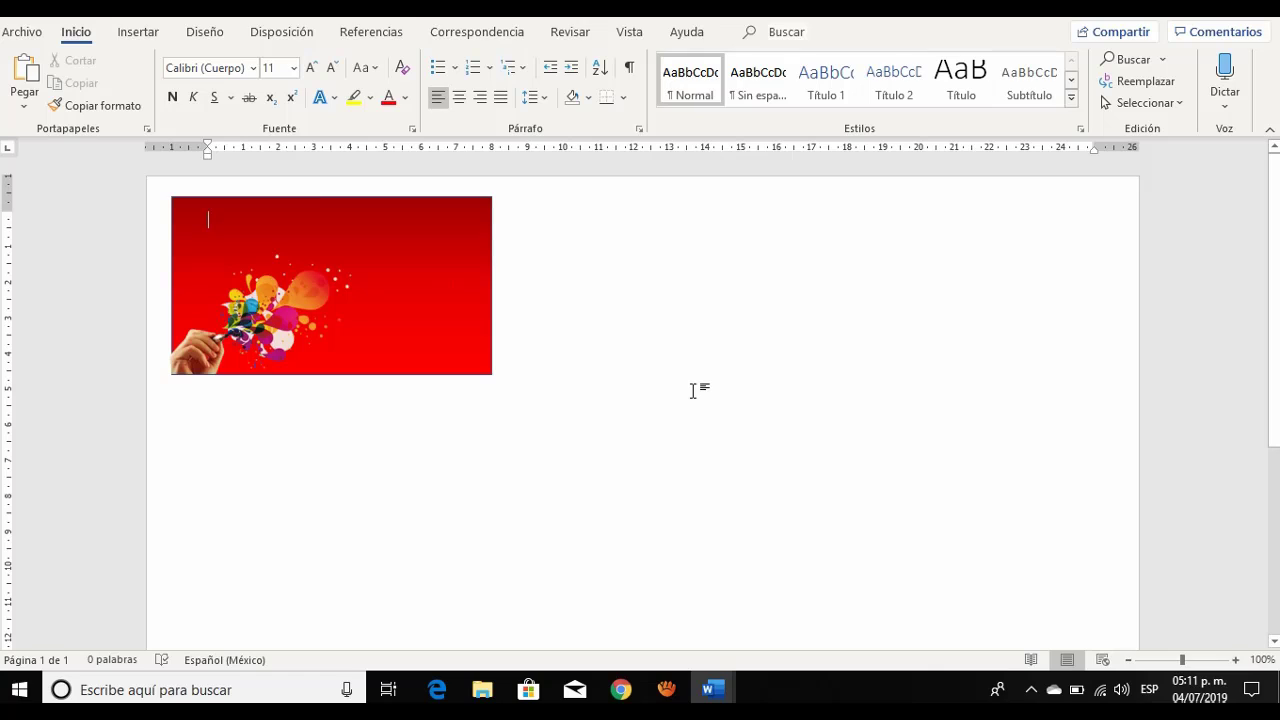
- Type 'Bienvenidos' in white font, then bring up the Cuadro de texto gallery on Insertar
type("F")
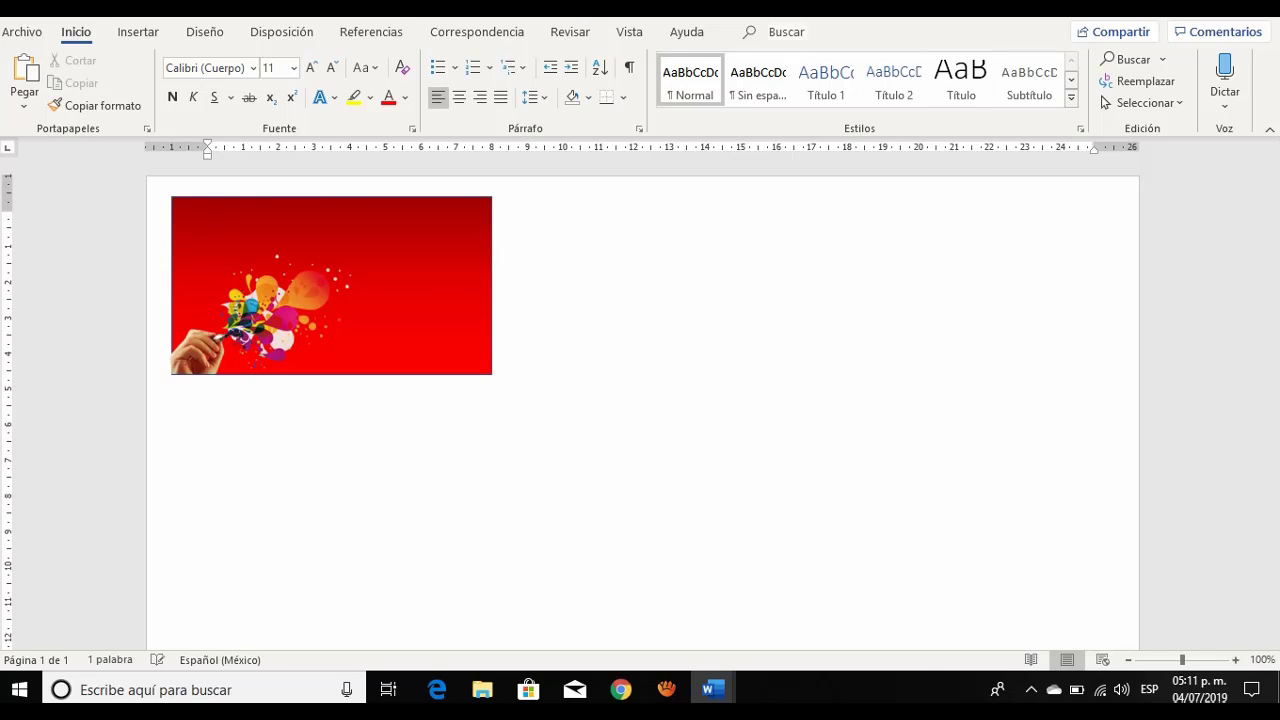
key("BackSpace")
left_click(407, 104)
left_click(390, 176)
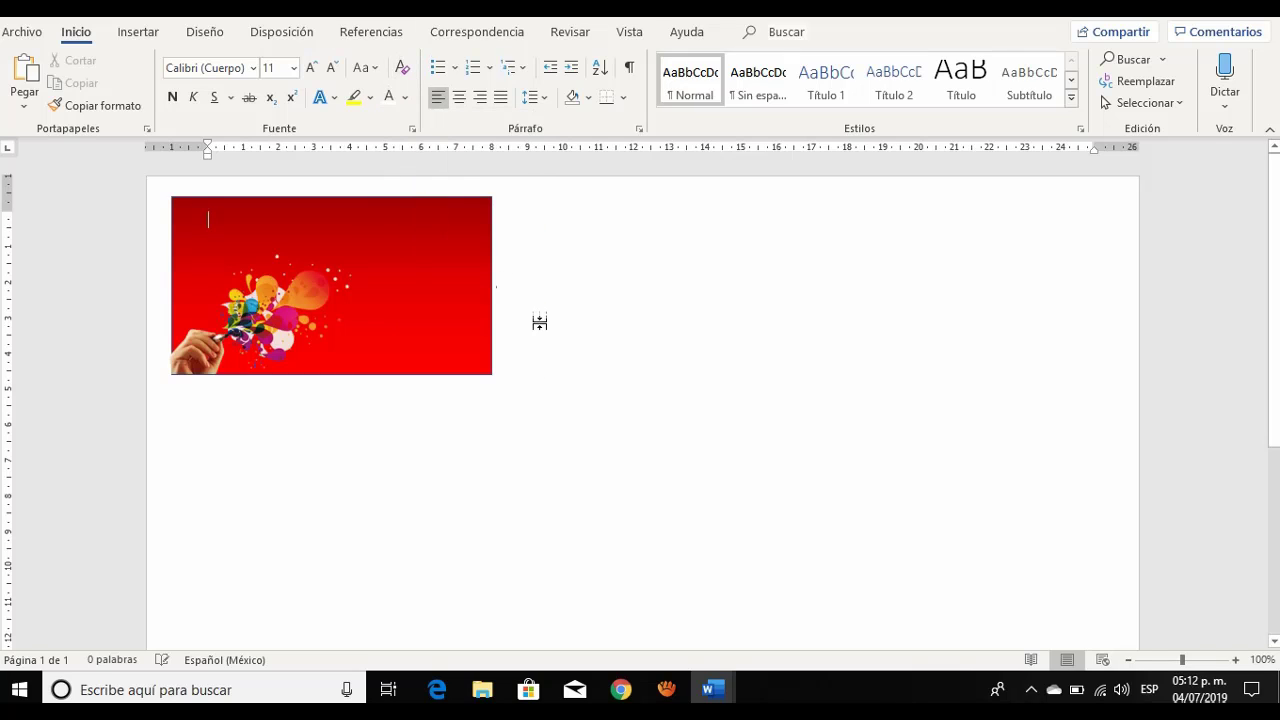
type("Bienvenidos")
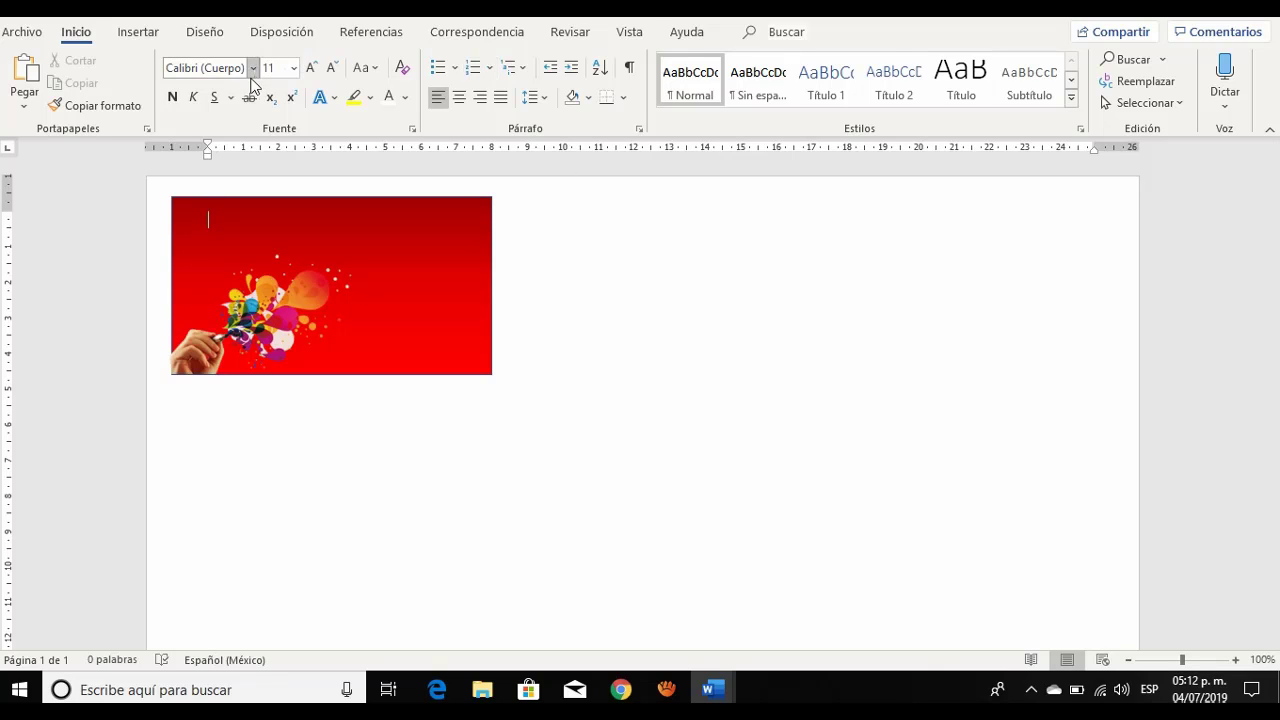
left_click(129, 32)
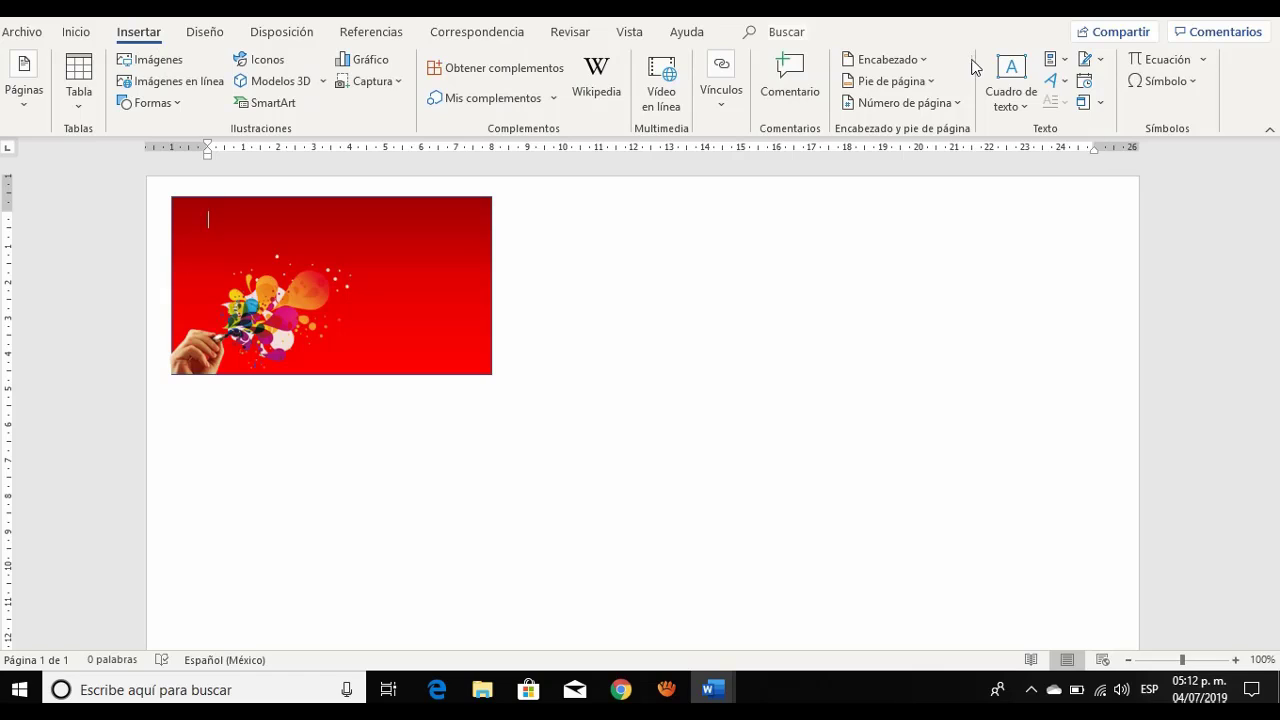
left_click(1028, 95)
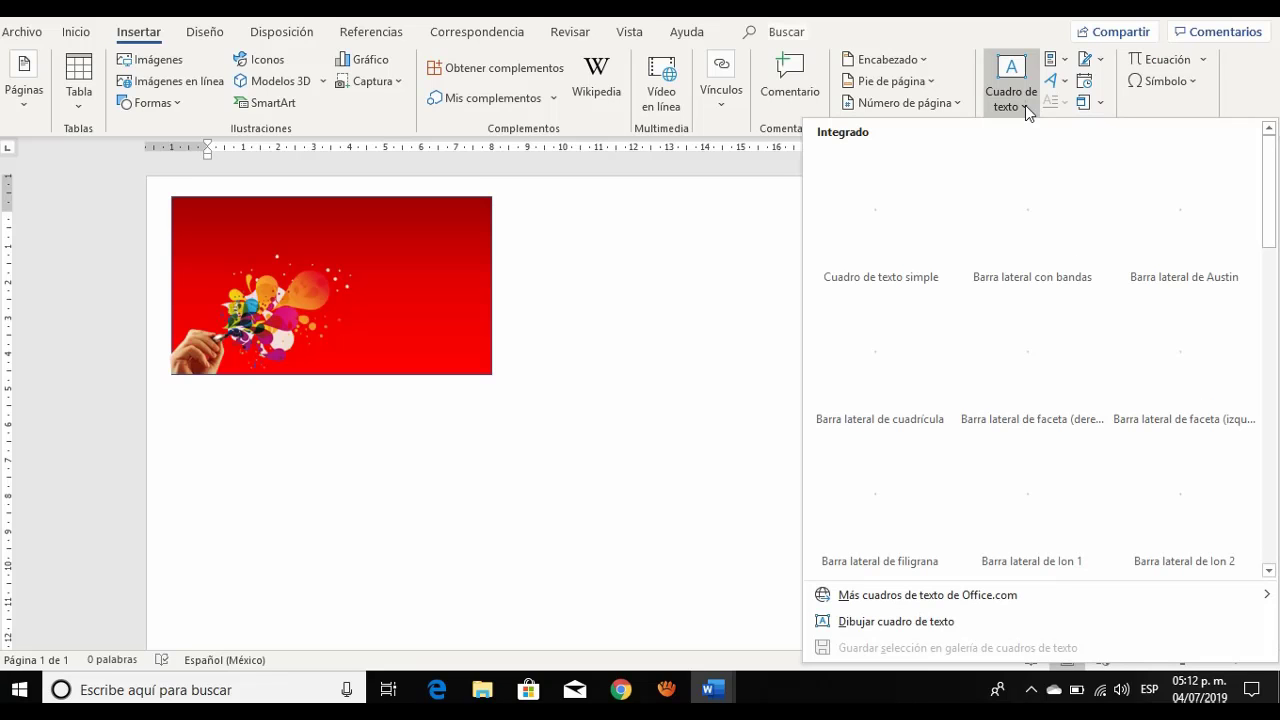
- Draw a text box across the card's top and type 'DISEÑADOR GRAFICO', fixing the typo
left_click(916, 621)
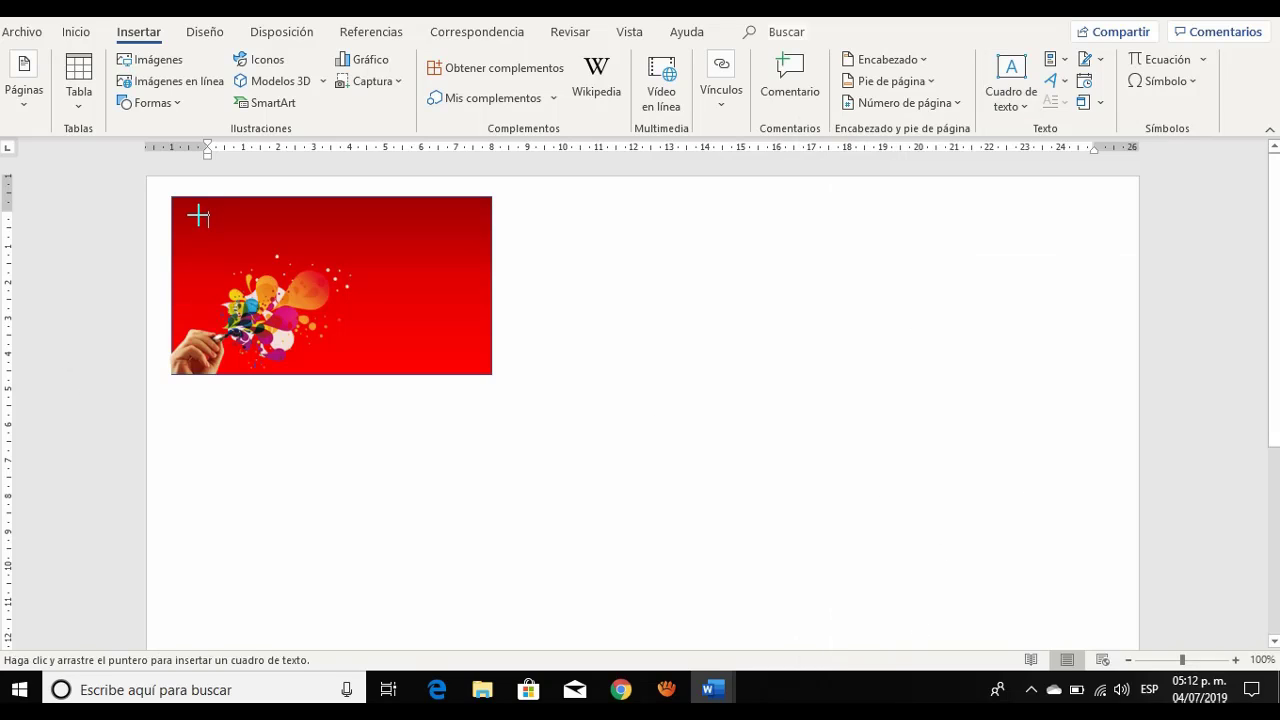
left_click_drag(198, 215, 463, 248)
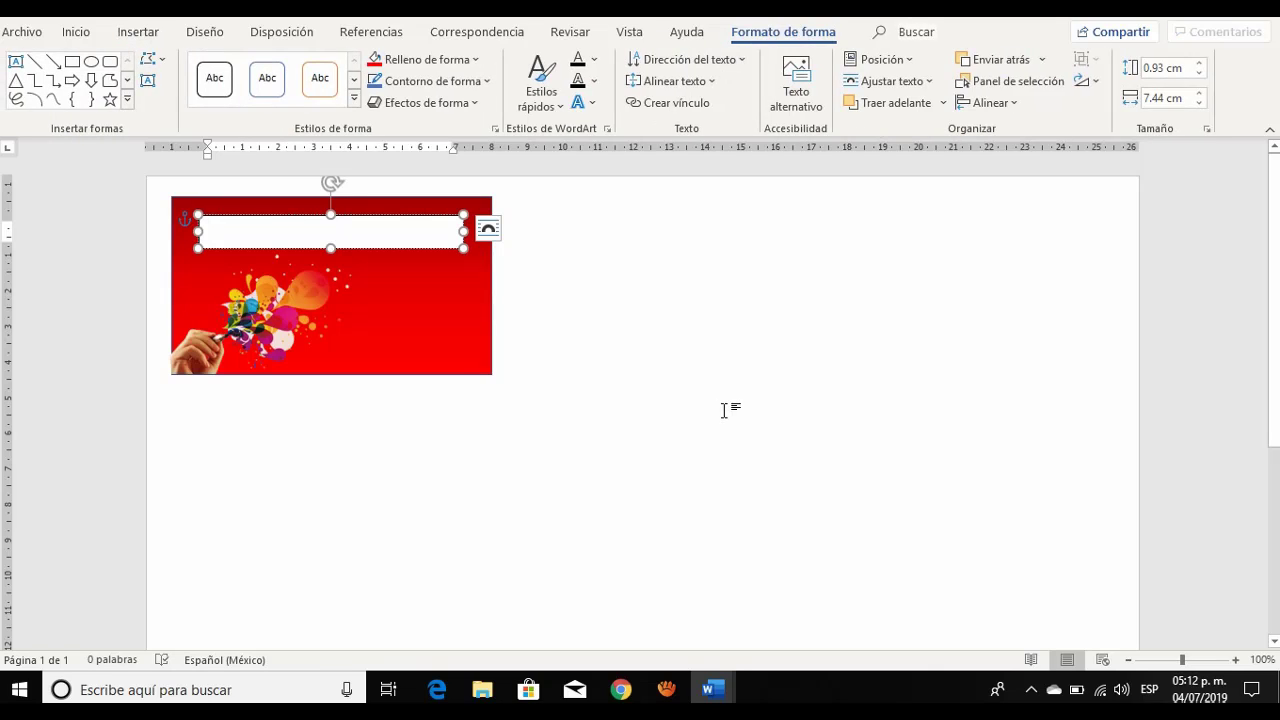
type("Di")
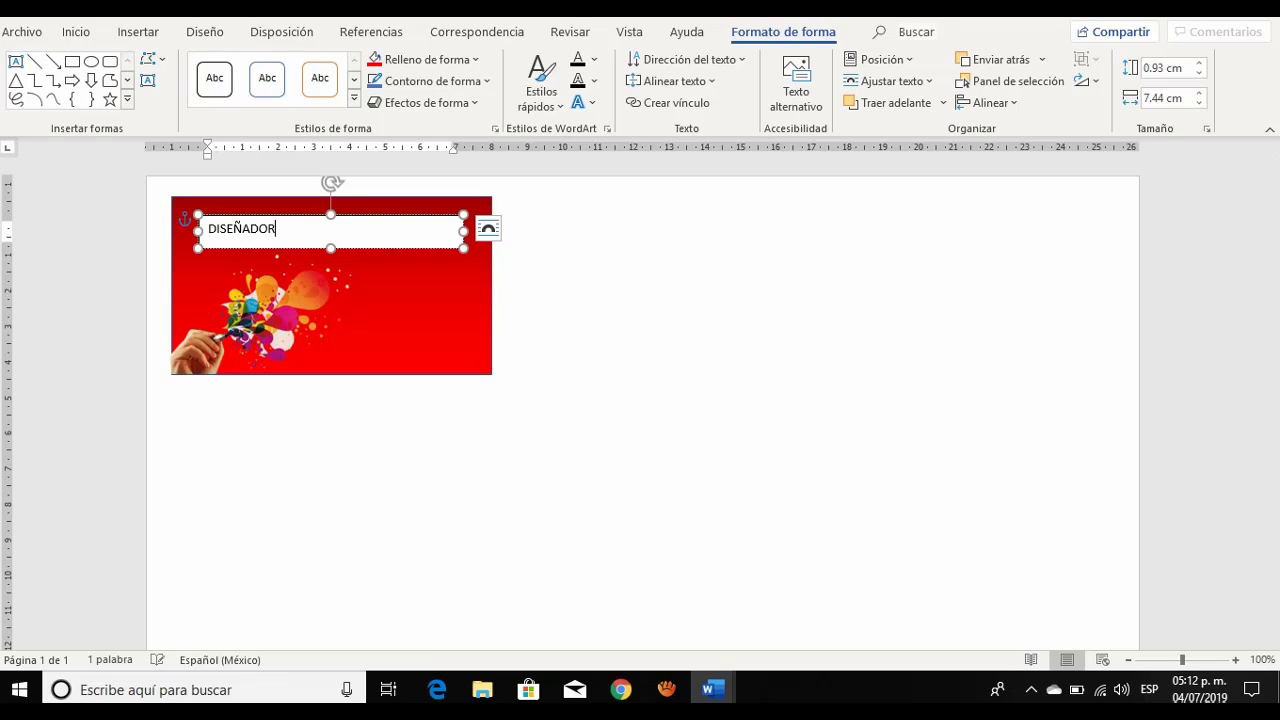
type("G")
type("´RA")
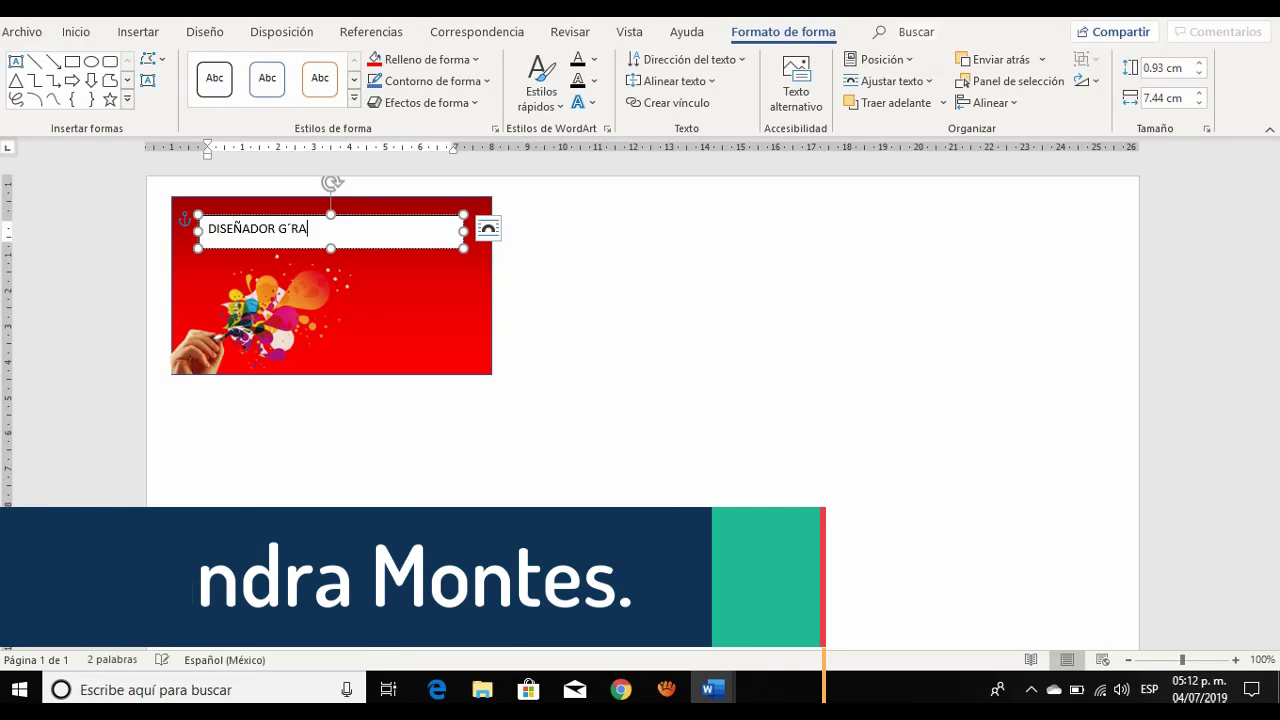
type("FIC")
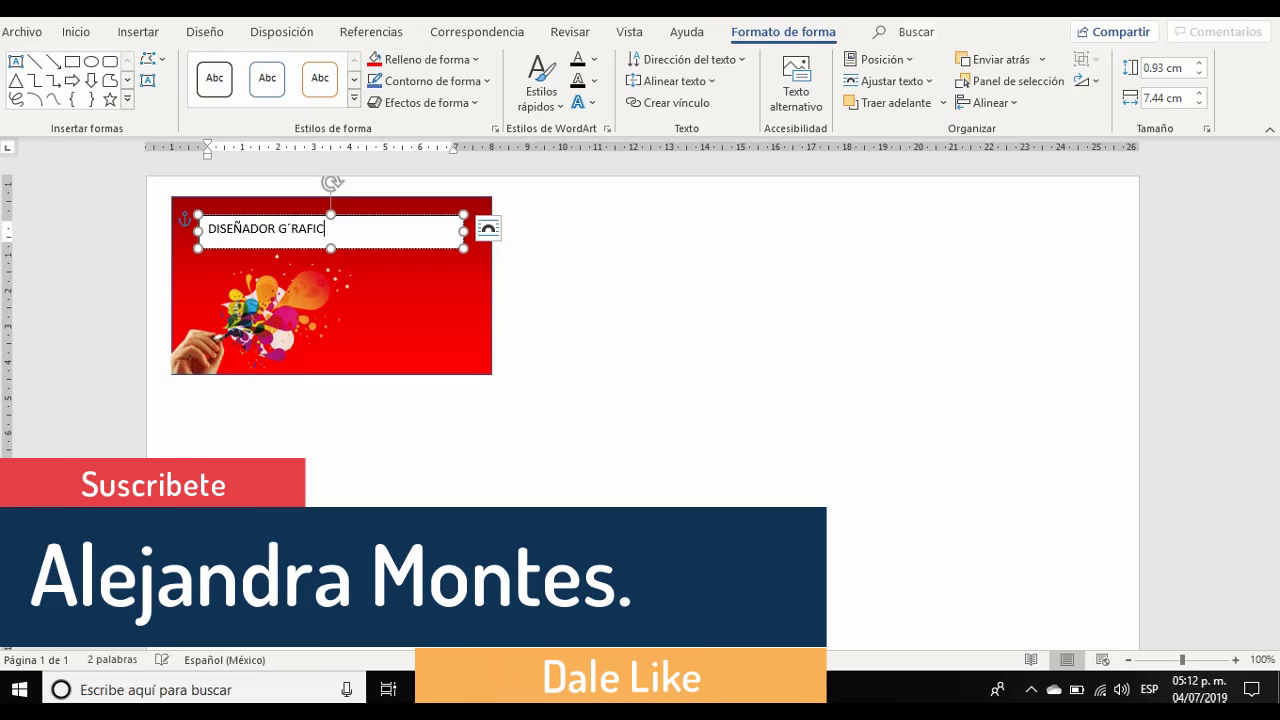
key("BackSpace")
key("BackSpace")
key("BackSpace")
type("O")
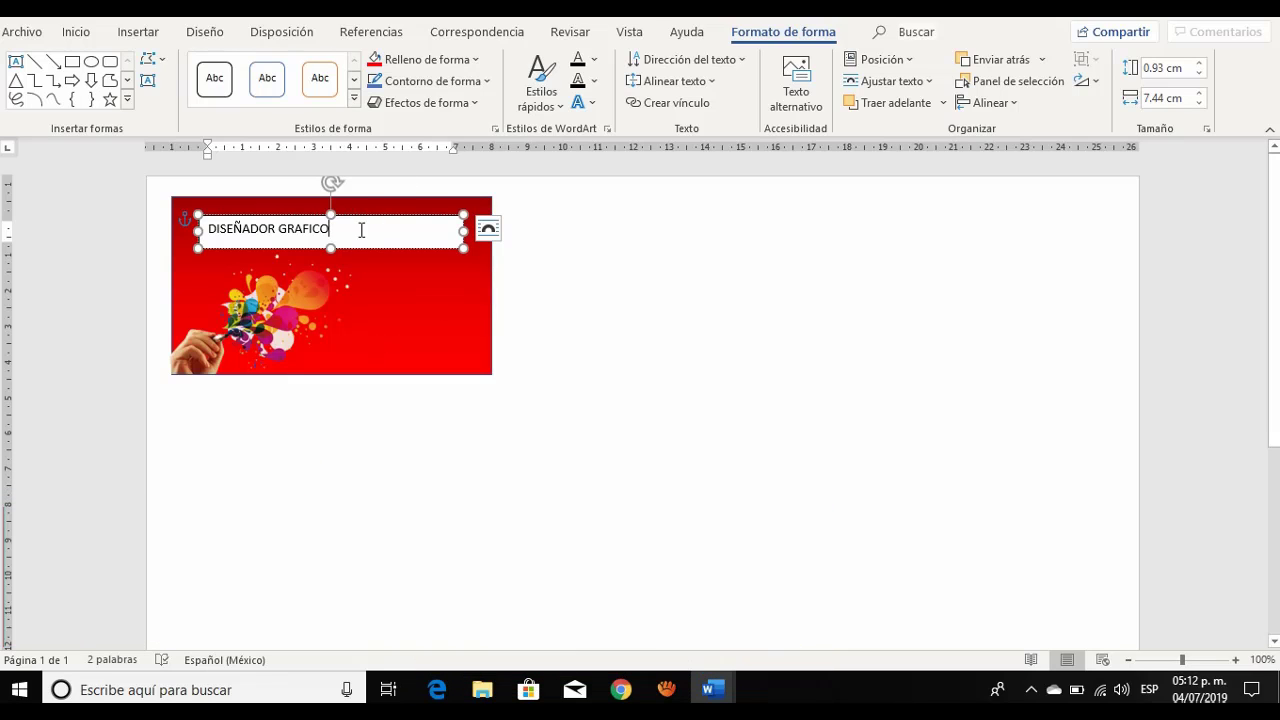
- Set the title text box to Sin relleno and Sin contorno
left_click(457, 61)
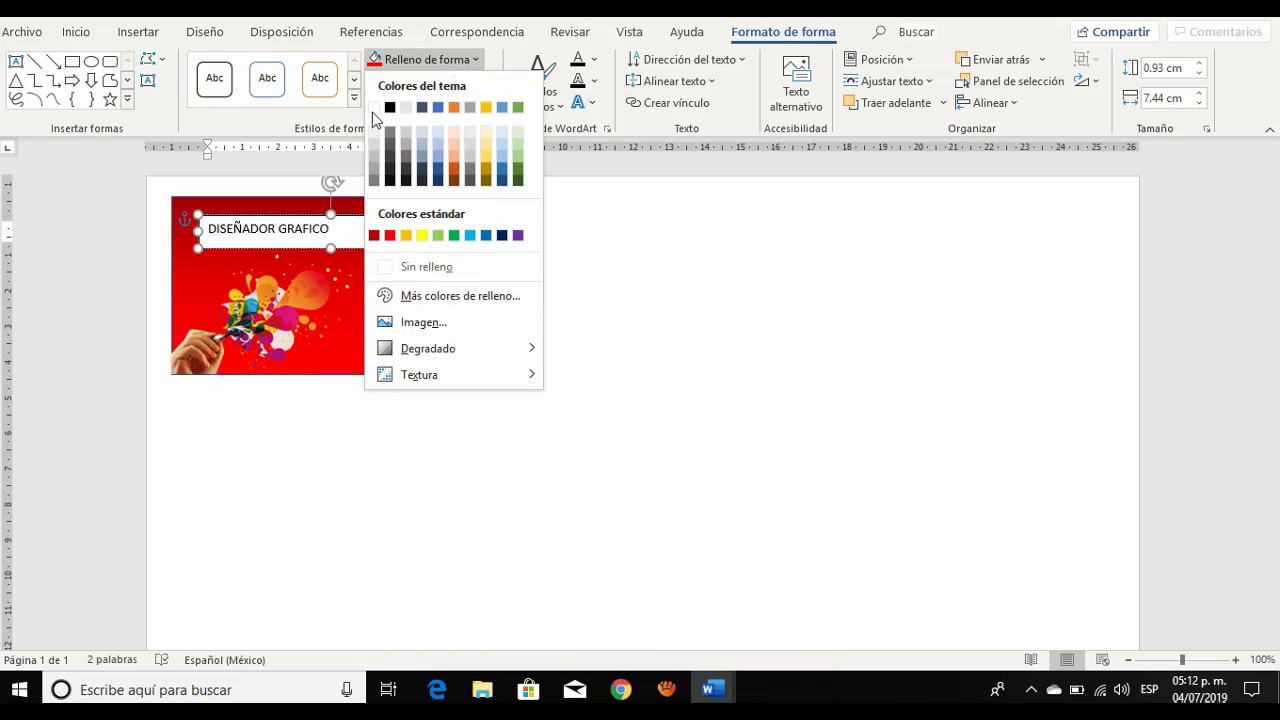
left_click(450, 263)
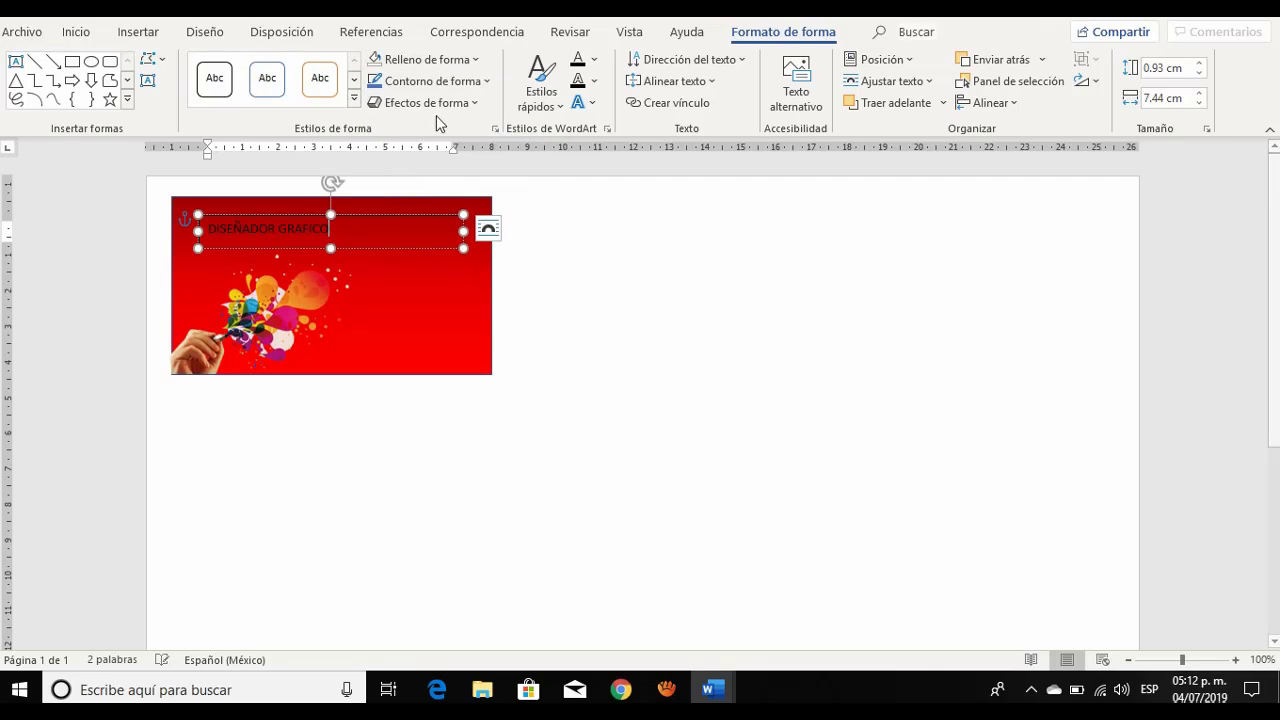
left_click(486, 76)
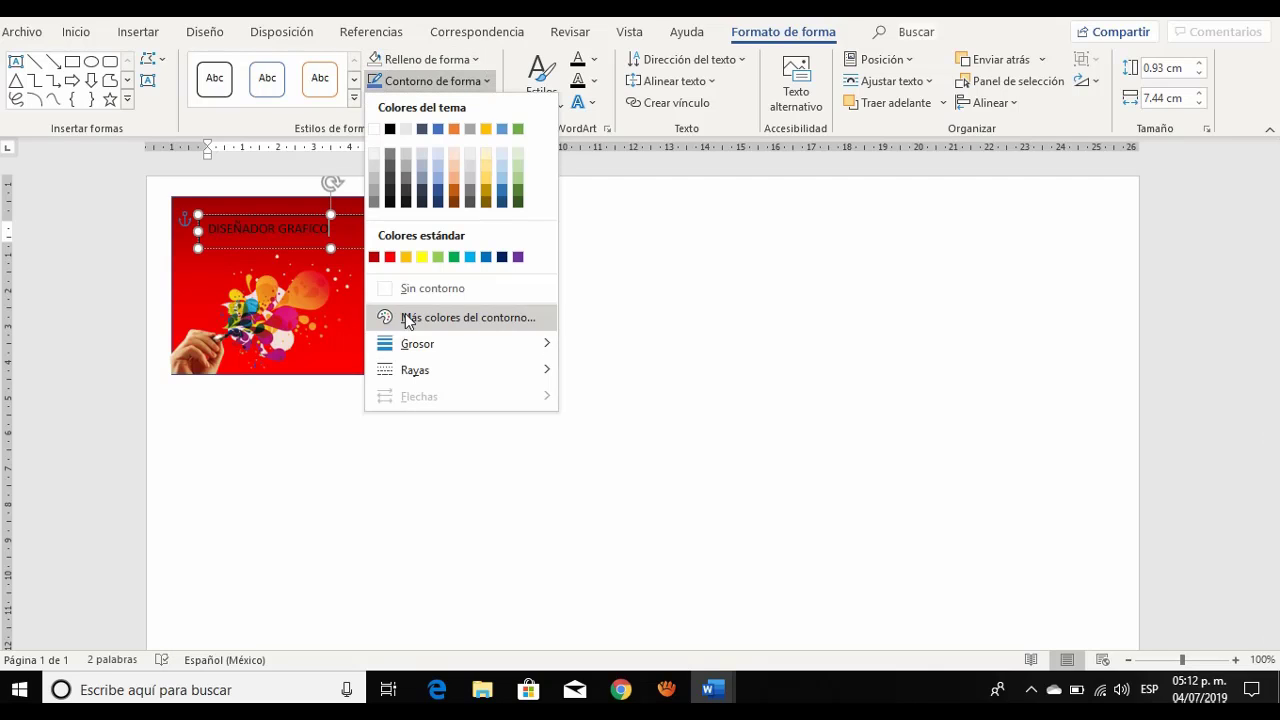
left_click(414, 288)
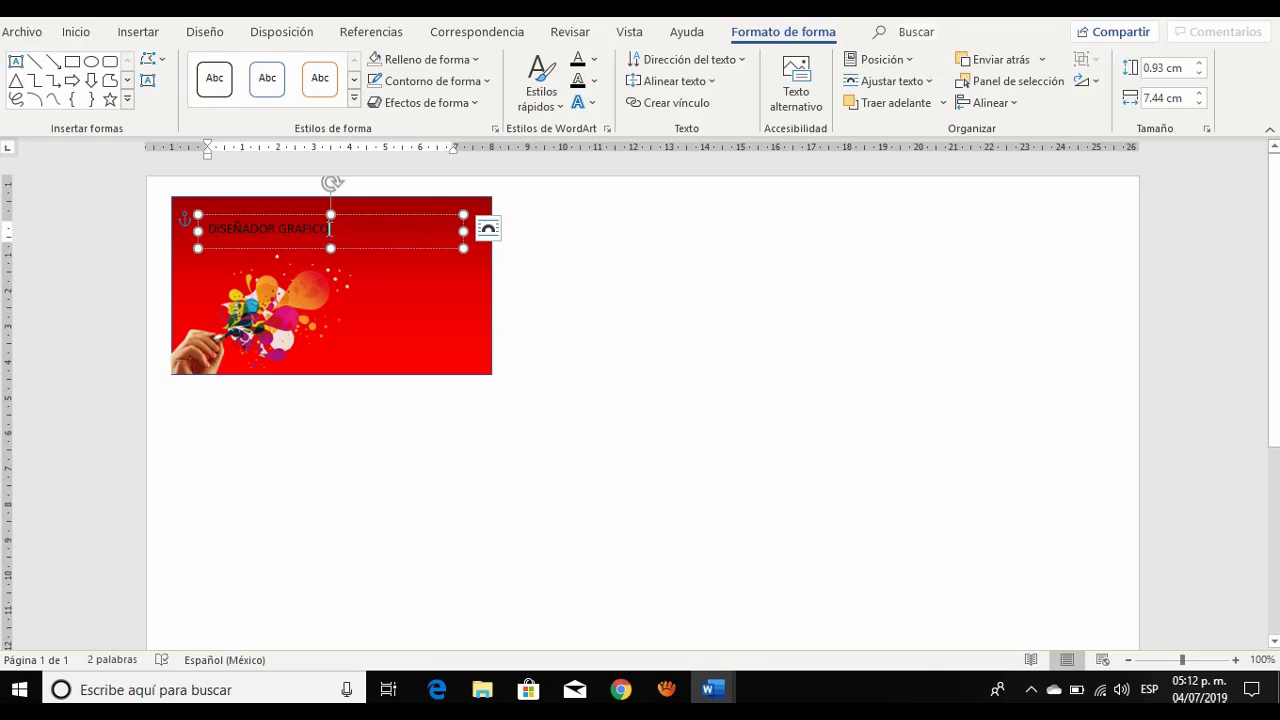
- Enlarge the 'DISEÑADOR GRAFICO' text to 20 pt with Agrandar fuente
left_click_drag(328, 229, 205, 229)
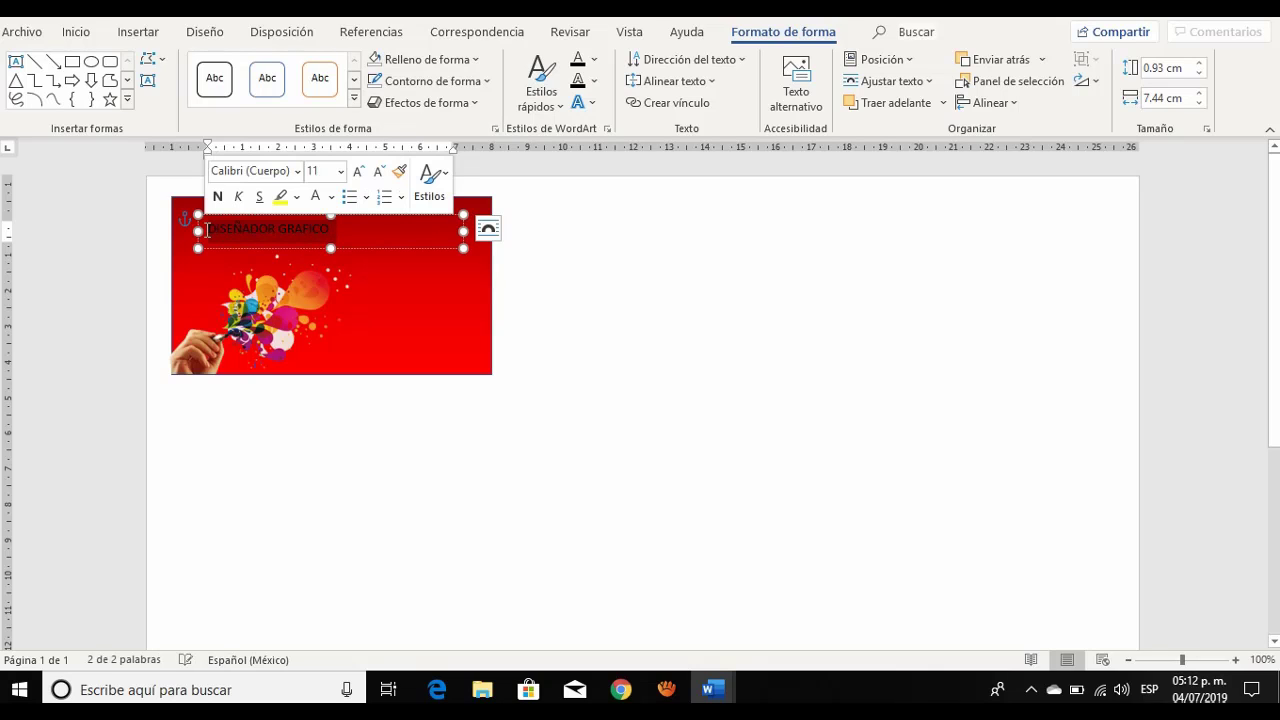
left_click(80, 33)
left_click(310, 68)
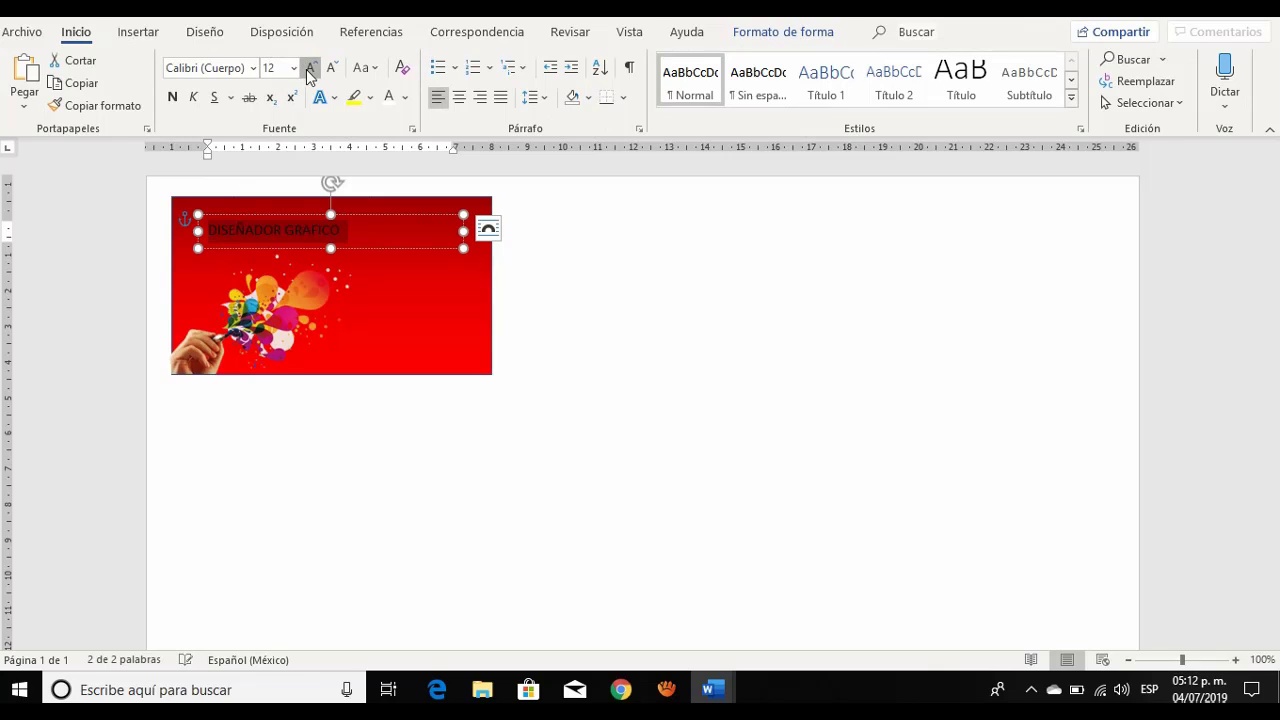
left_click(310, 68)
left_click(310, 68)
left_click(310, 68)
left_click(310, 68)
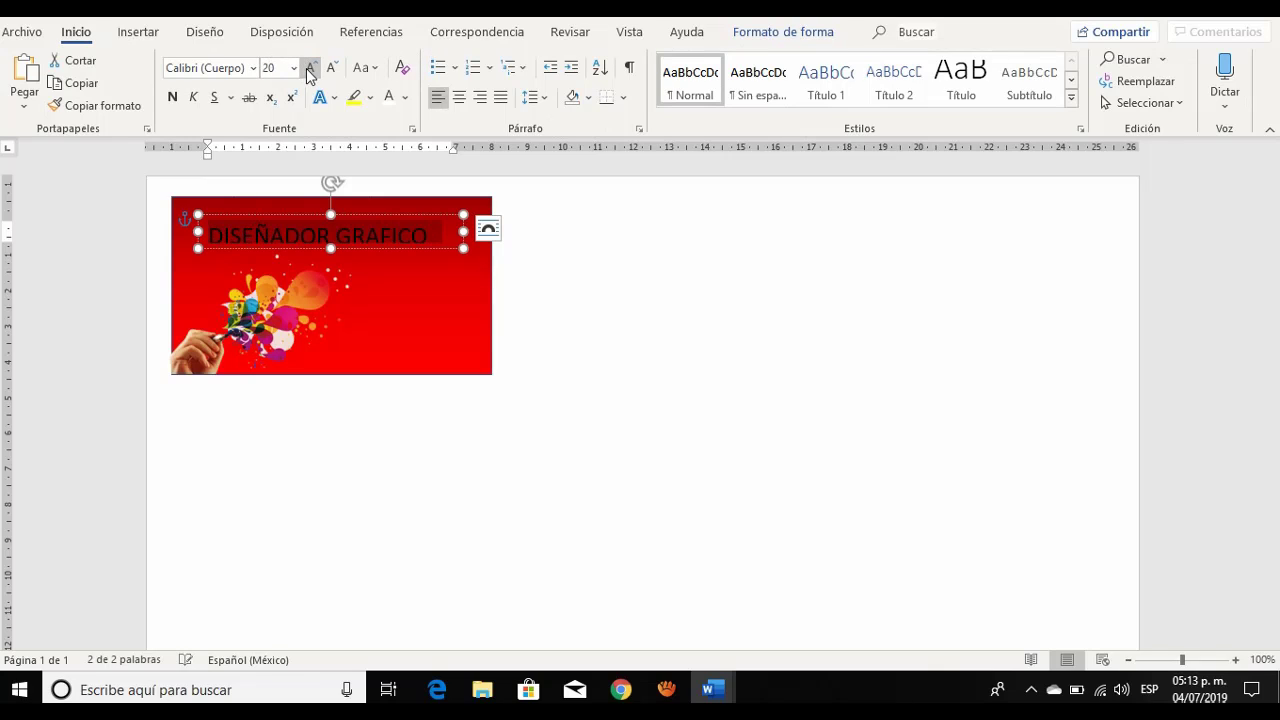
left_click(310, 68)
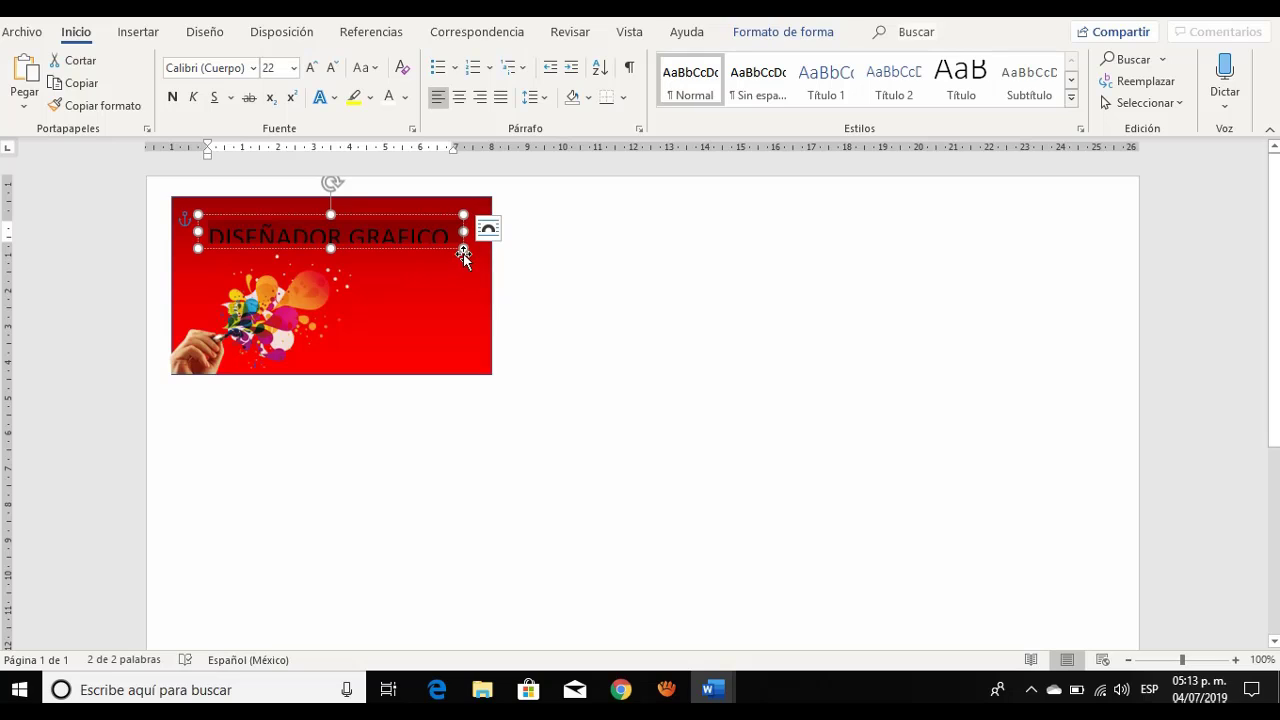
- Enlarge the title box and set the title font to Bodoni MT Black
mouse_move(463, 248)
left_mouse_down()
mouse_move(473, 256)
mouse_move(194, 234)
left_mouse_up()
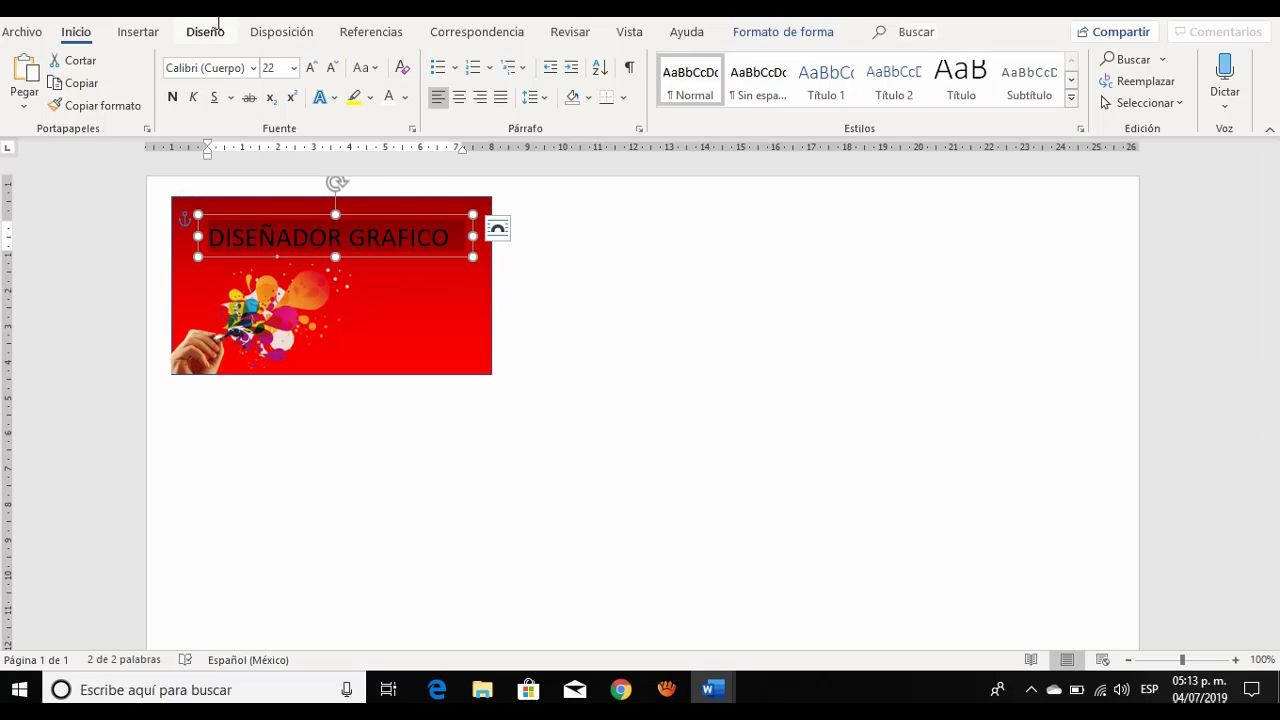
left_click(255, 68)
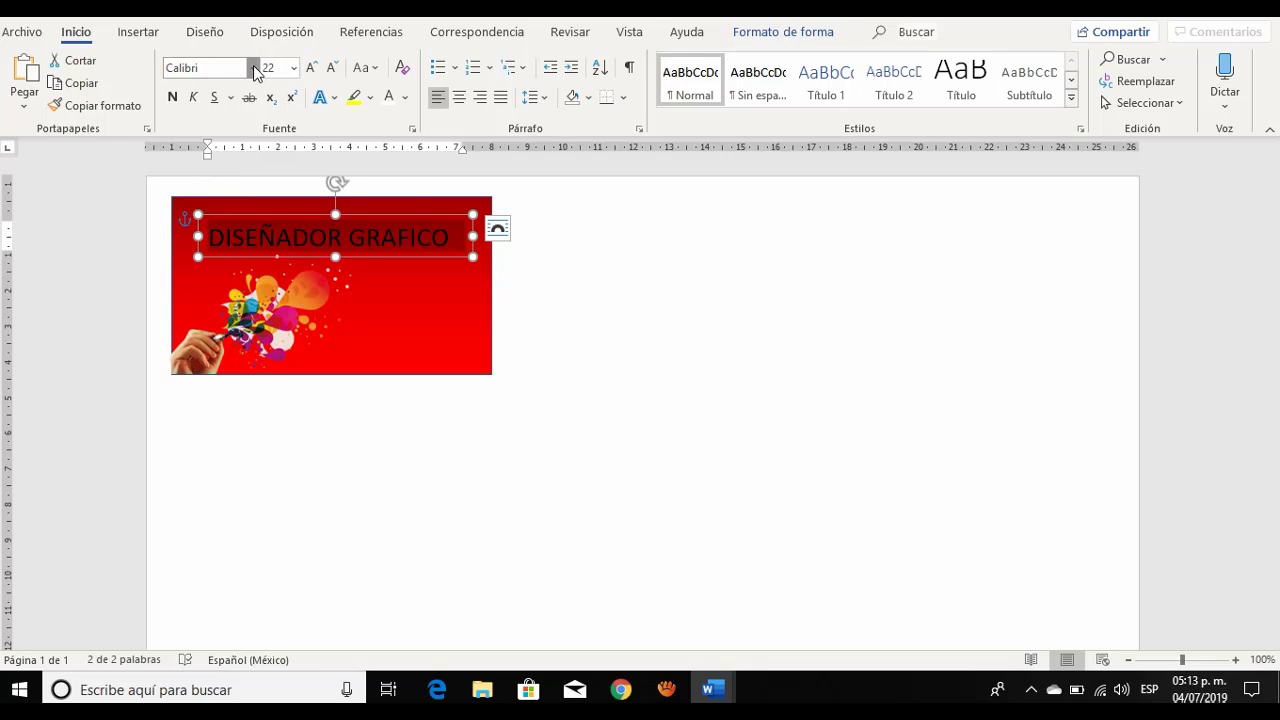
left_click(255, 68)
left_click(255, 68)
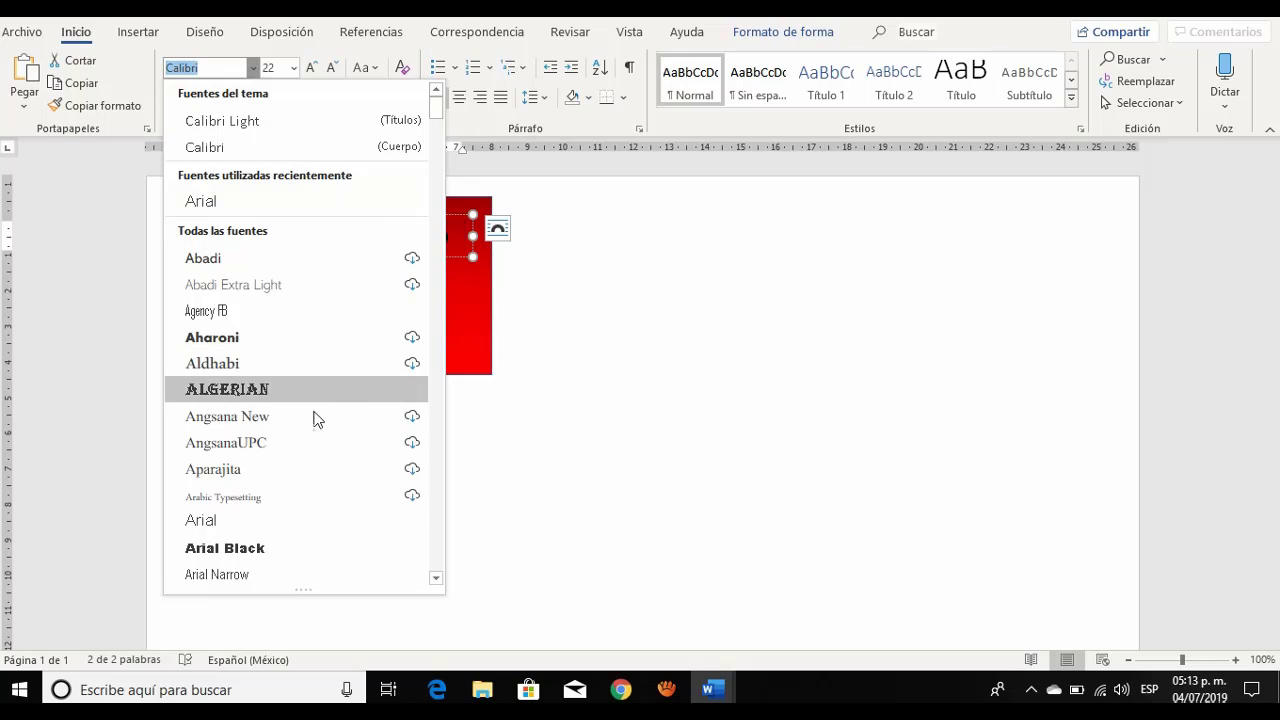
left_click_drag(437, 112, 449, 157)
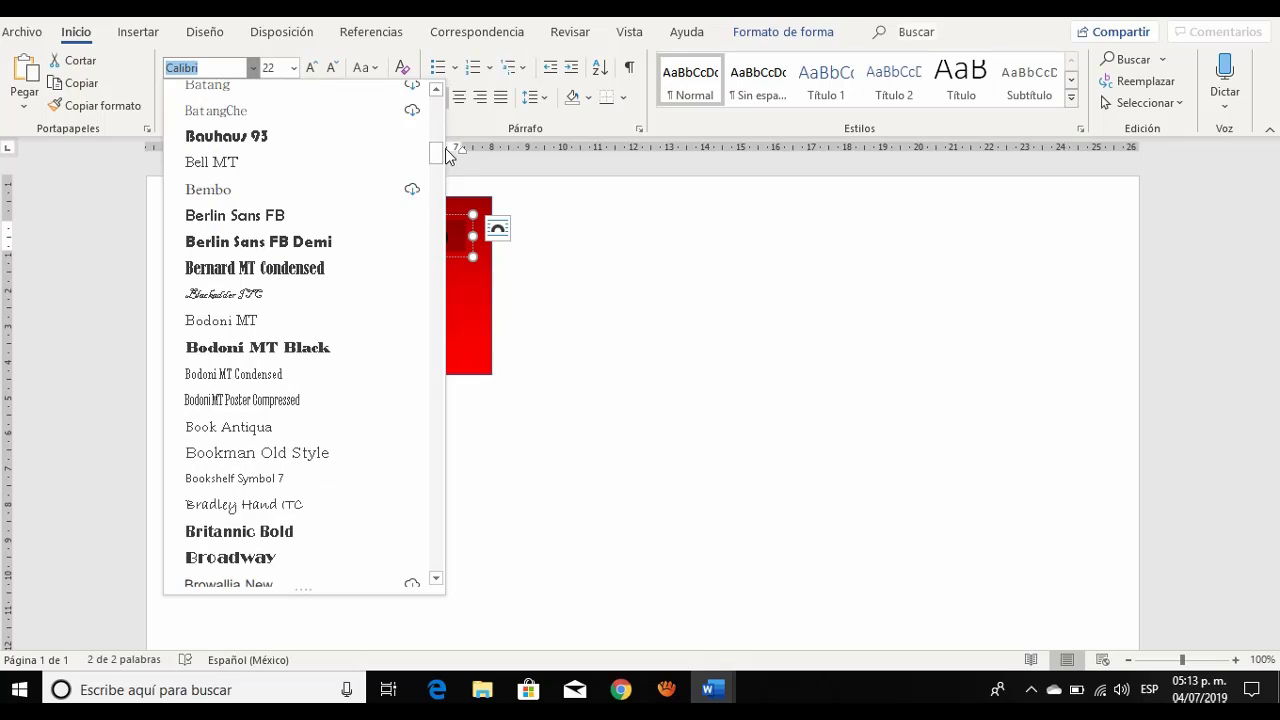
left_click(294, 350)
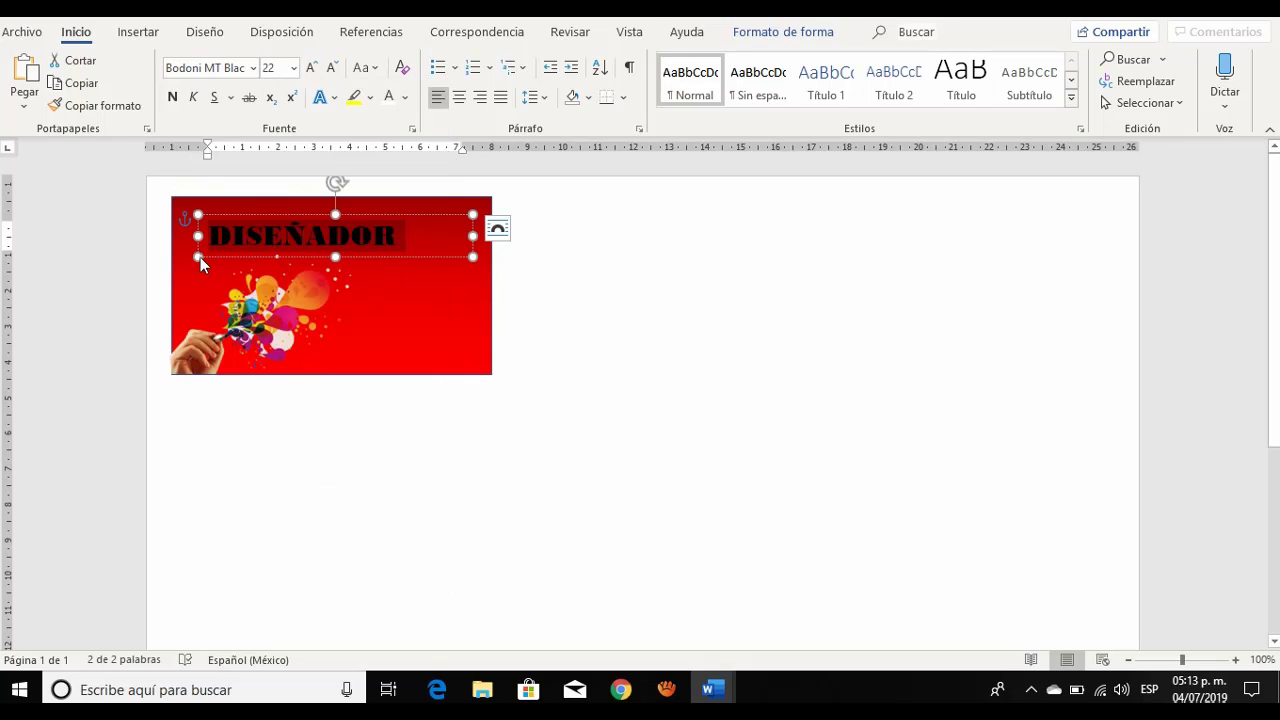
- Reduce the title to 16 pt so it fits on one line
left_click(333, 68)
left_click(333, 68)
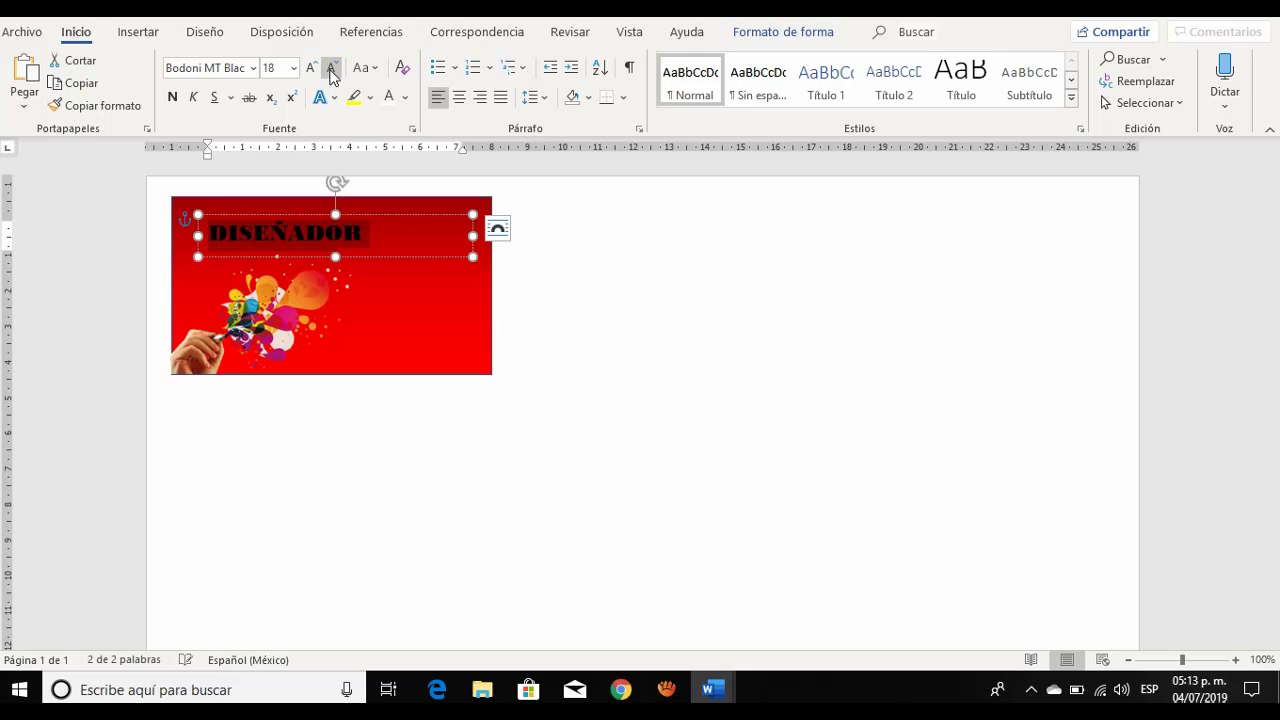
left_click(331, 72)
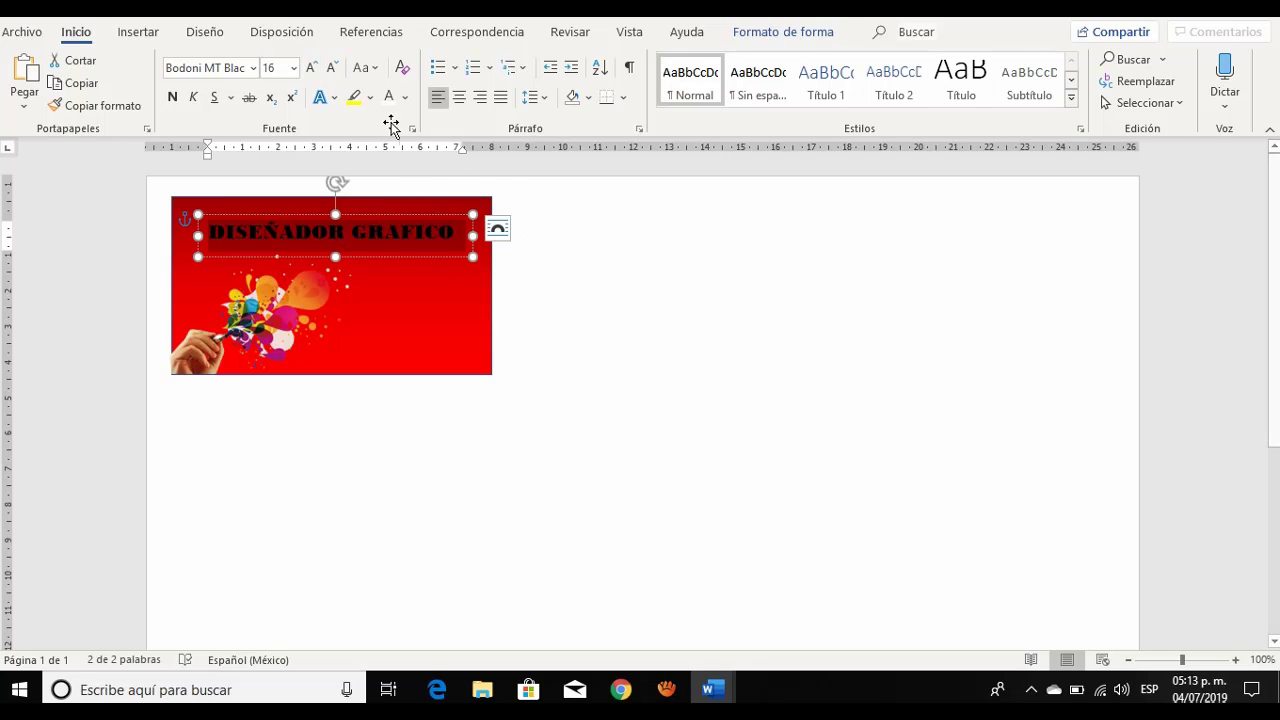
left_click(336, 101)
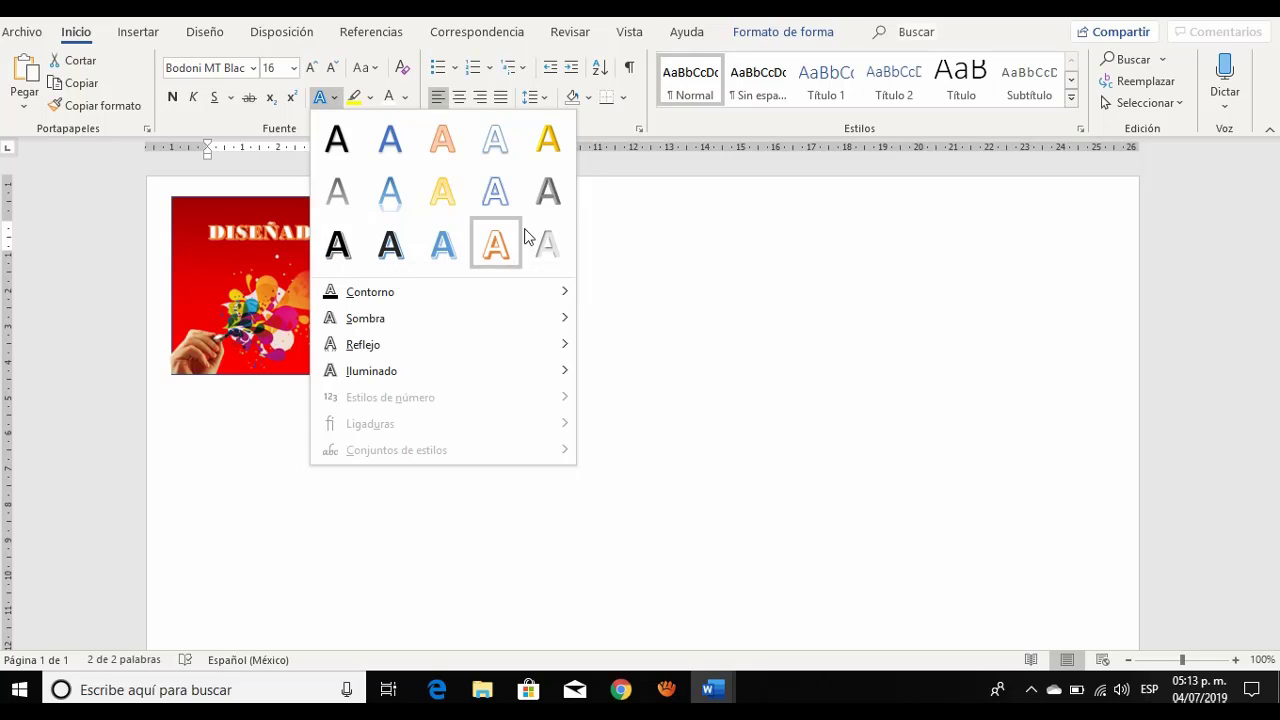
- Apply a pale blue outlined text effect to the title and reselect its box
left_click(507, 157)
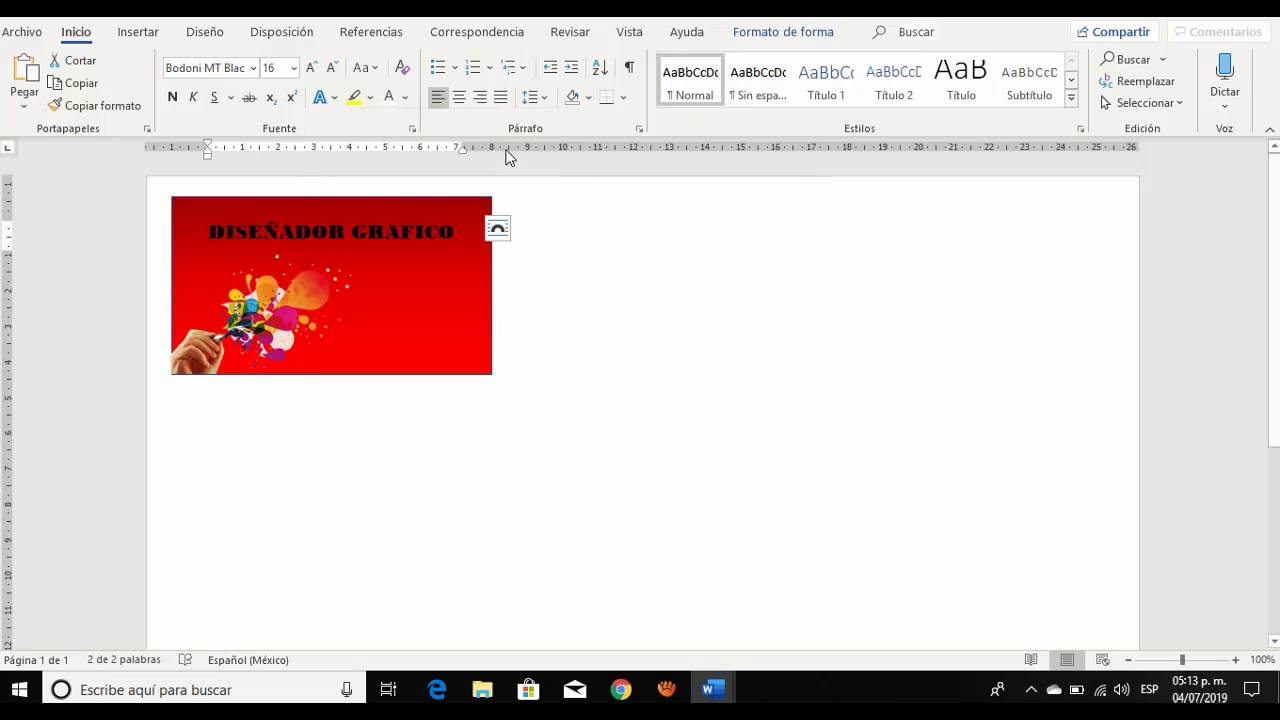
left_click(601, 355)
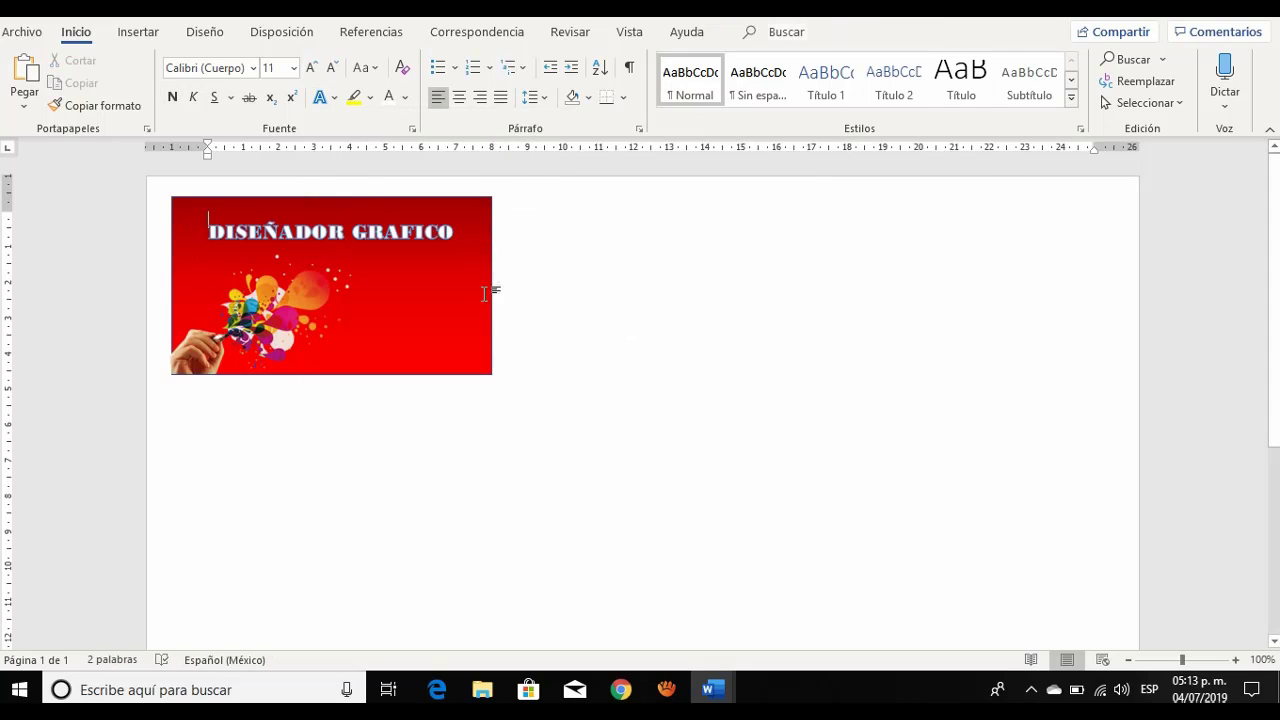
left_click(400, 222)
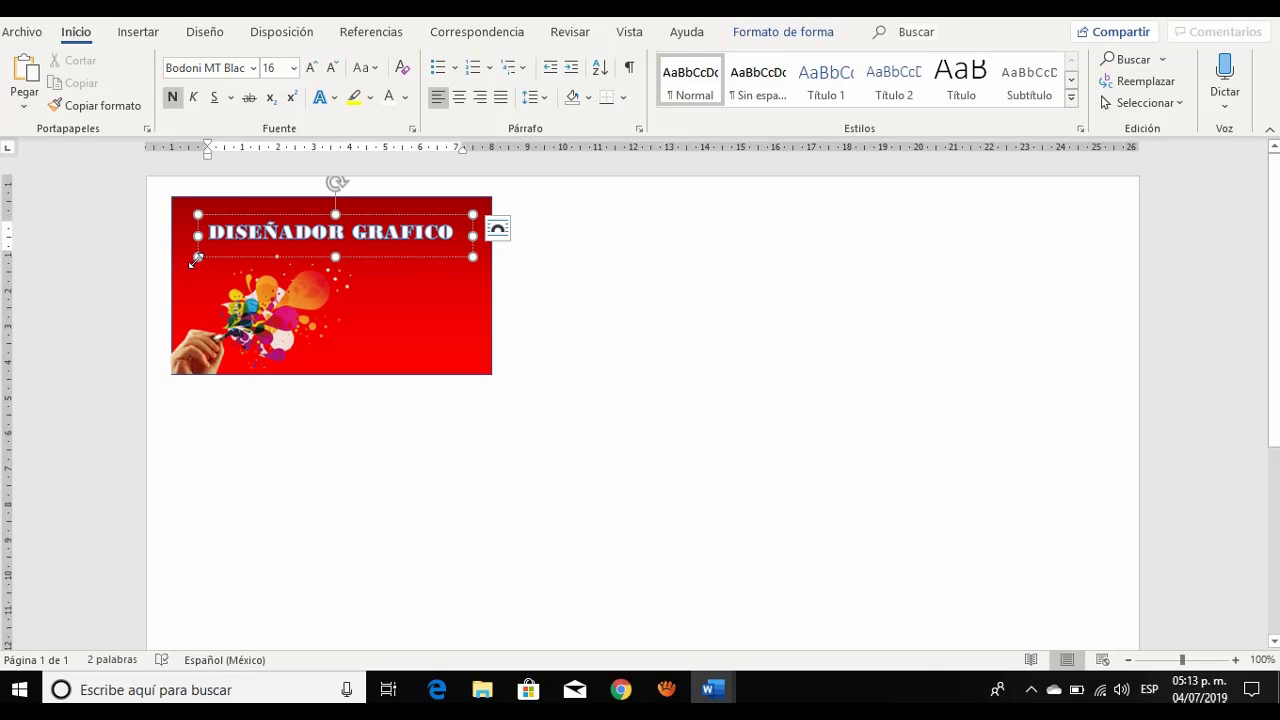
- Stretch the title box across the card and enlarge the heading to 20 pt on one line
left_click_drag(196, 258, 172, 277)
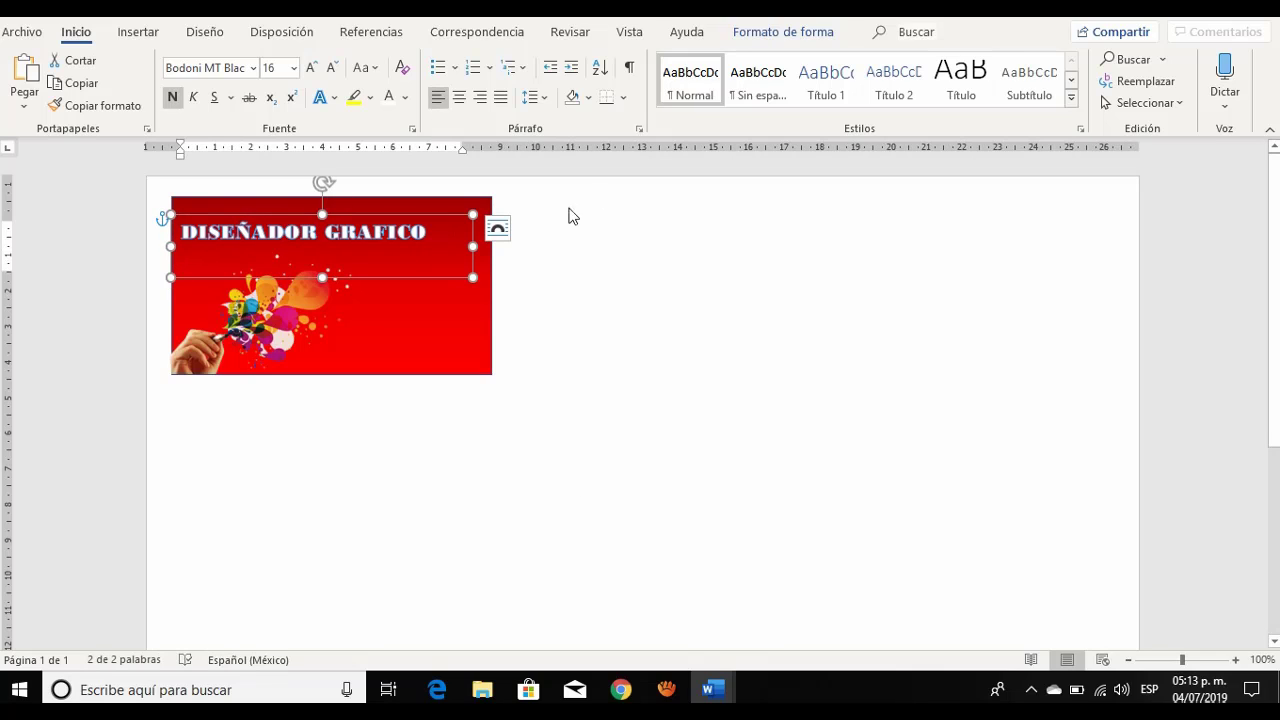
mouse_move(473, 214)
left_mouse_down()
mouse_move(491, 195)
mouse_move(150, 210)
left_mouse_up()
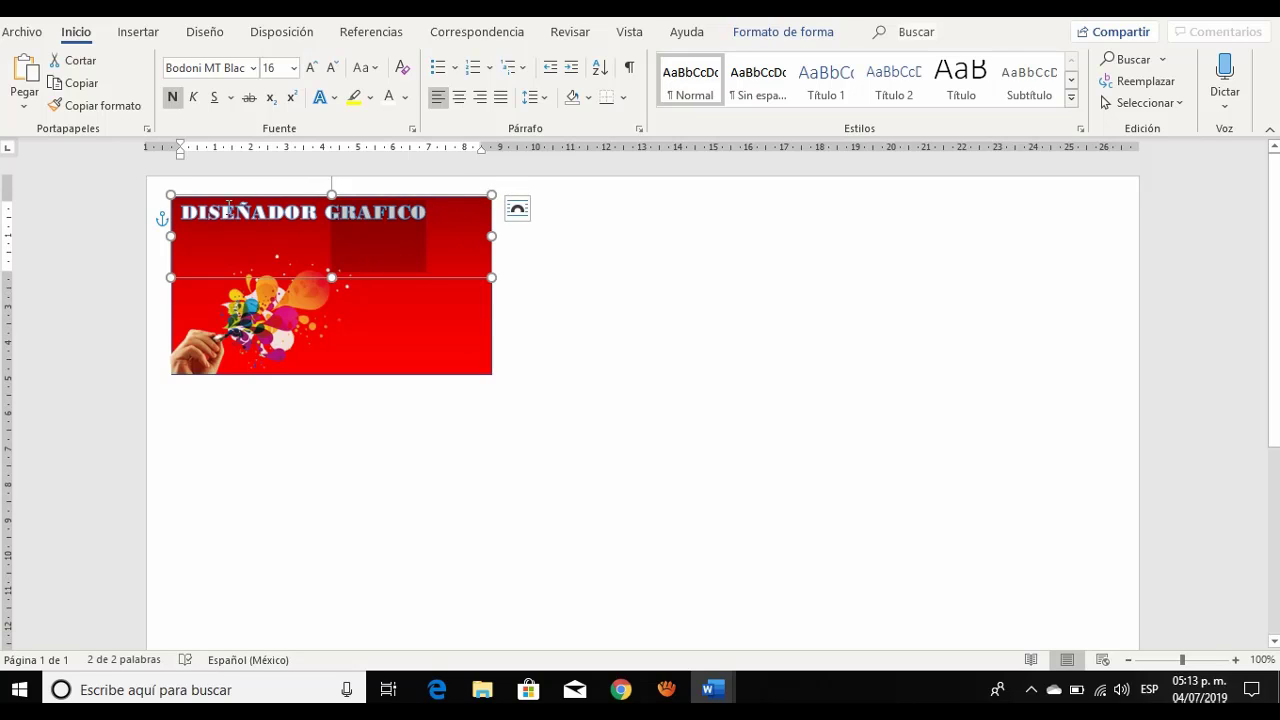
left_click(309, 68)
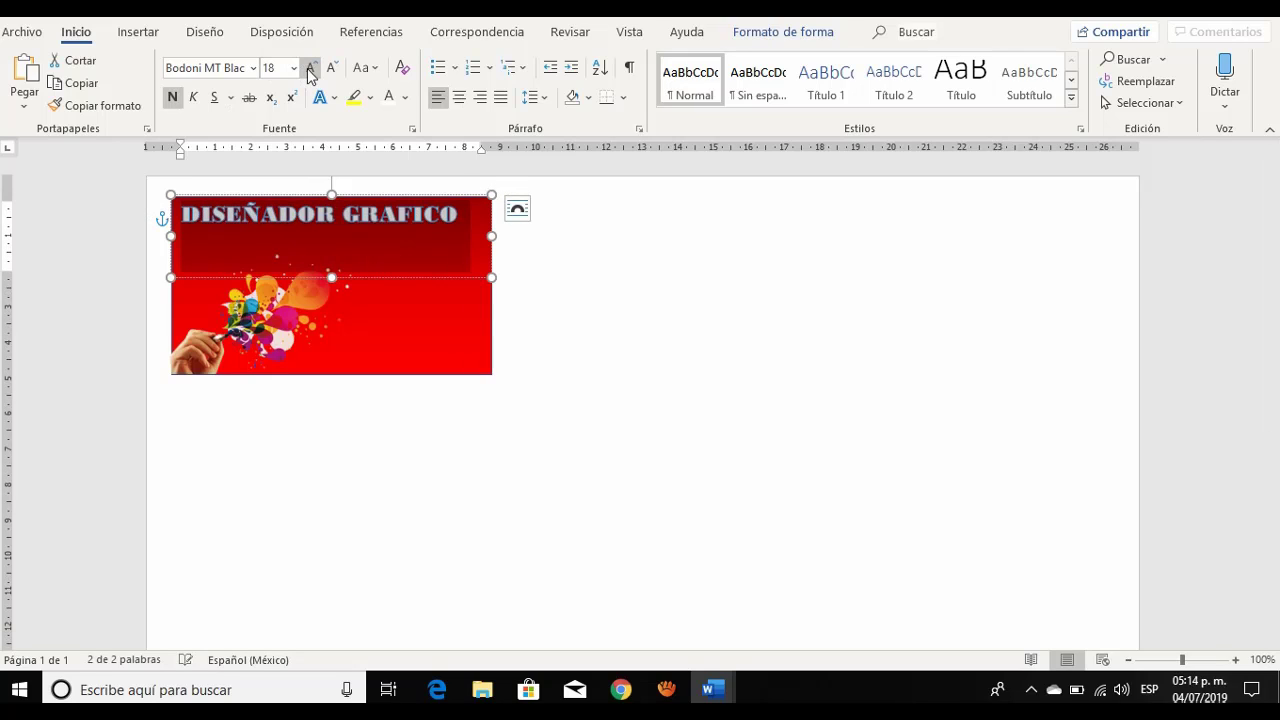
left_click(310, 68)
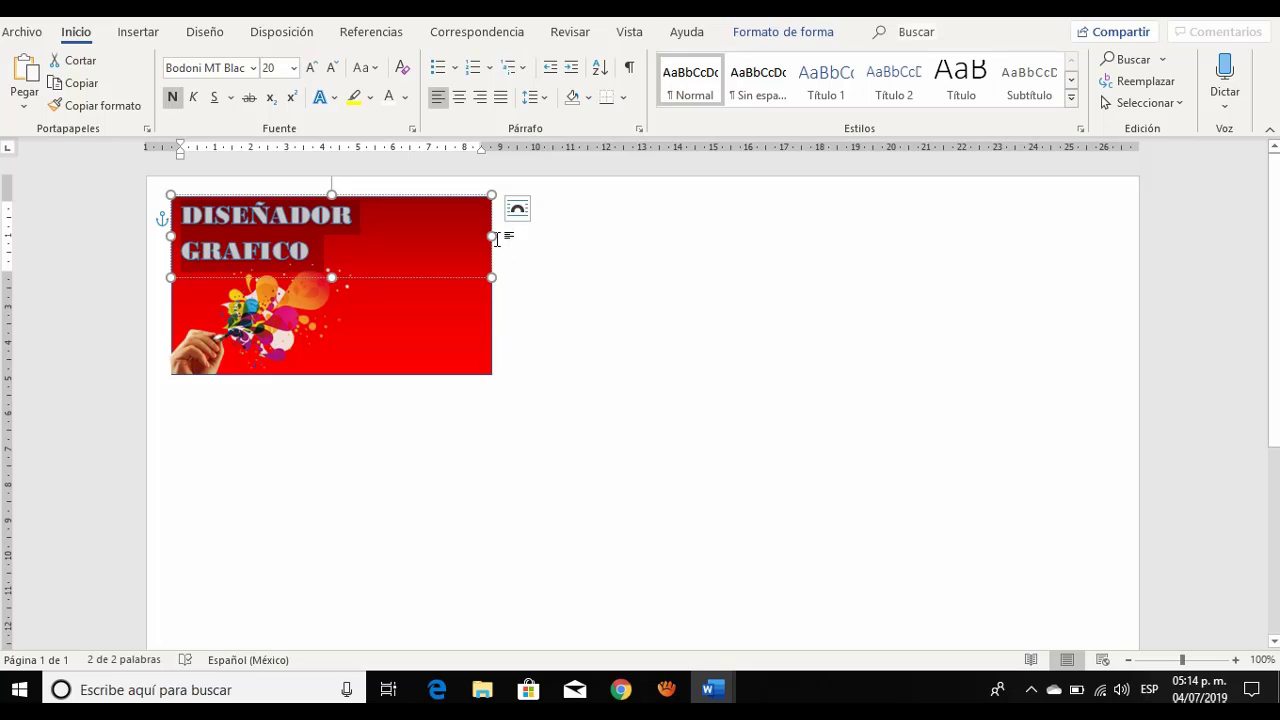
left_click_drag(491, 236, 503, 235)
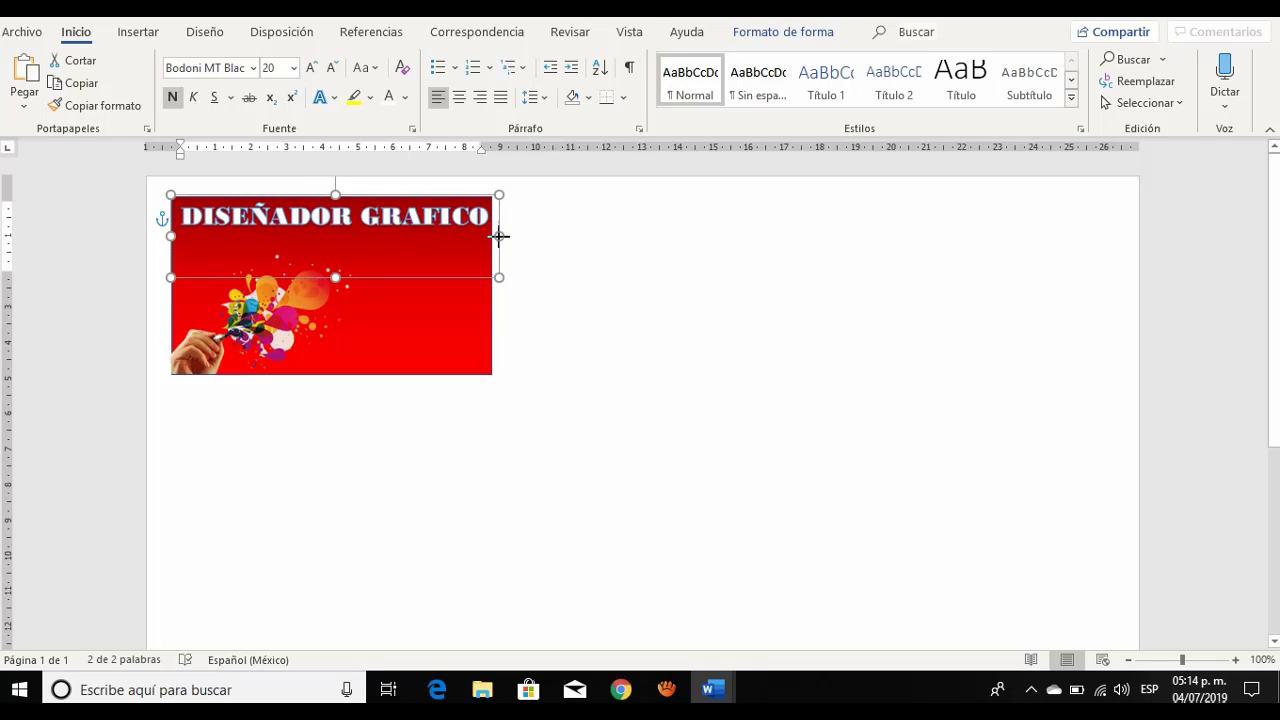
left_click(628, 324)
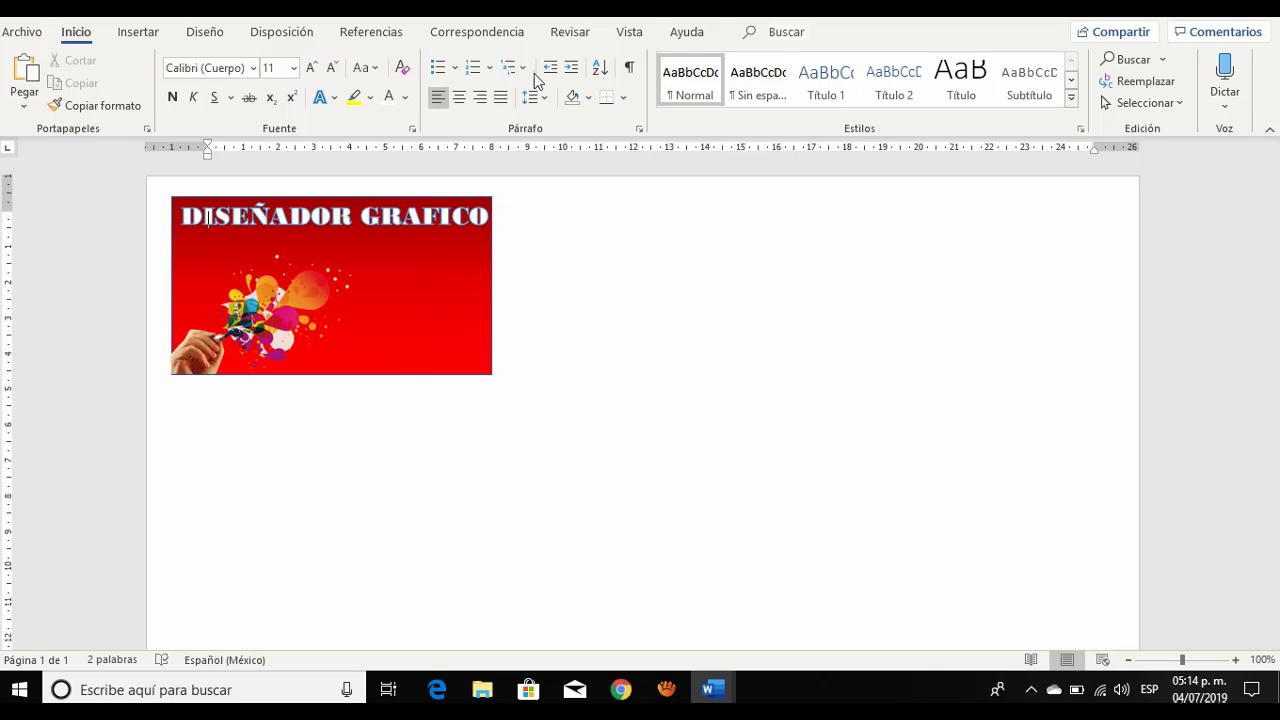
- Draw a new text box on the right side of the red card
left_click(158, 36)
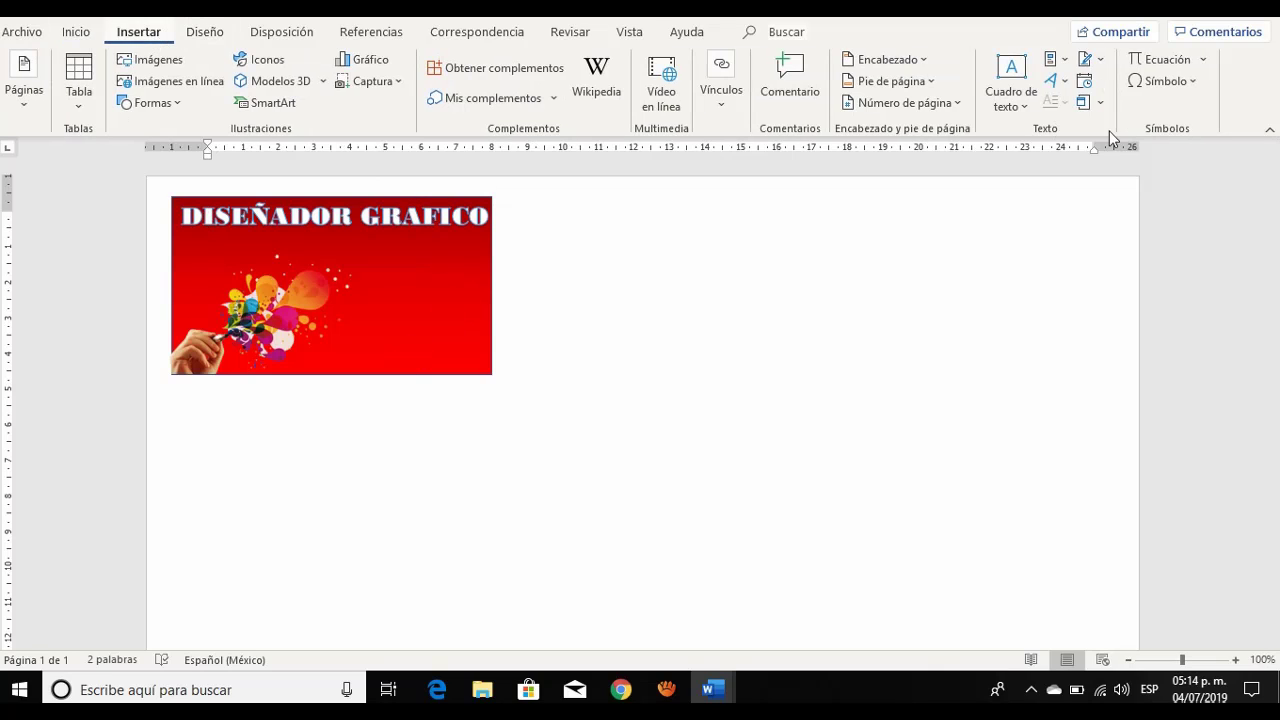
left_click(1011, 90)
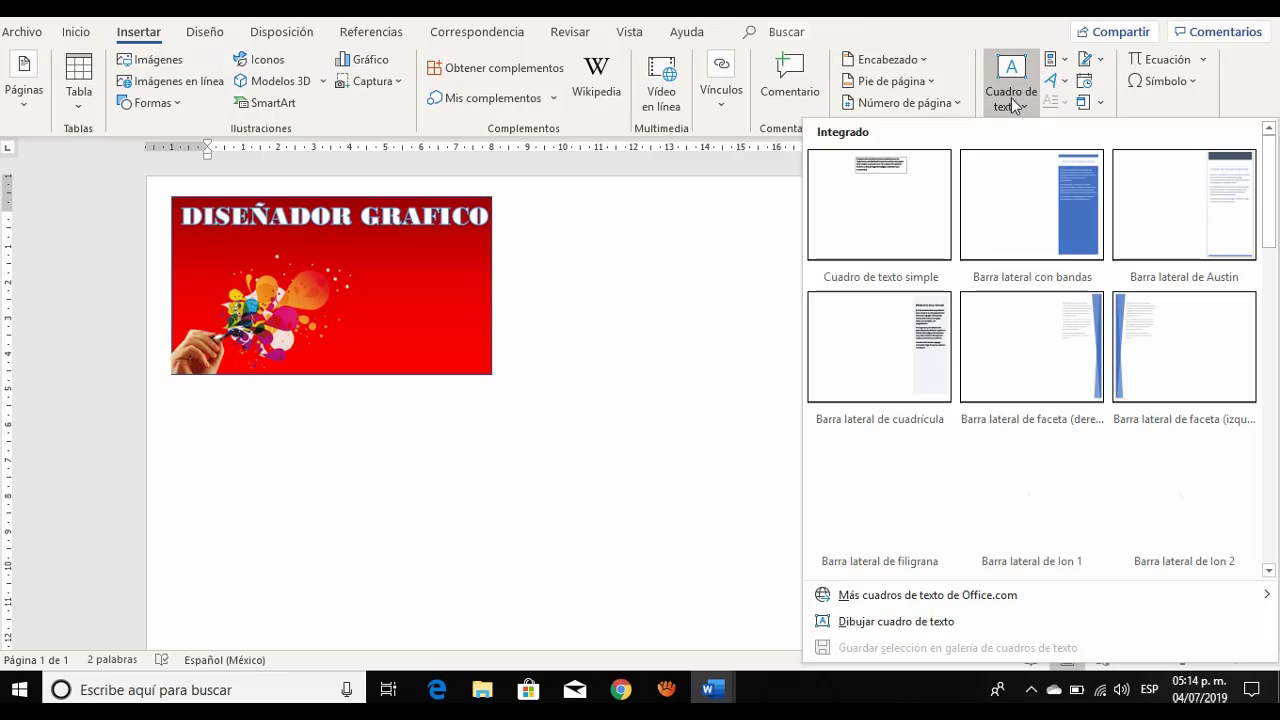
left_click(853, 622)
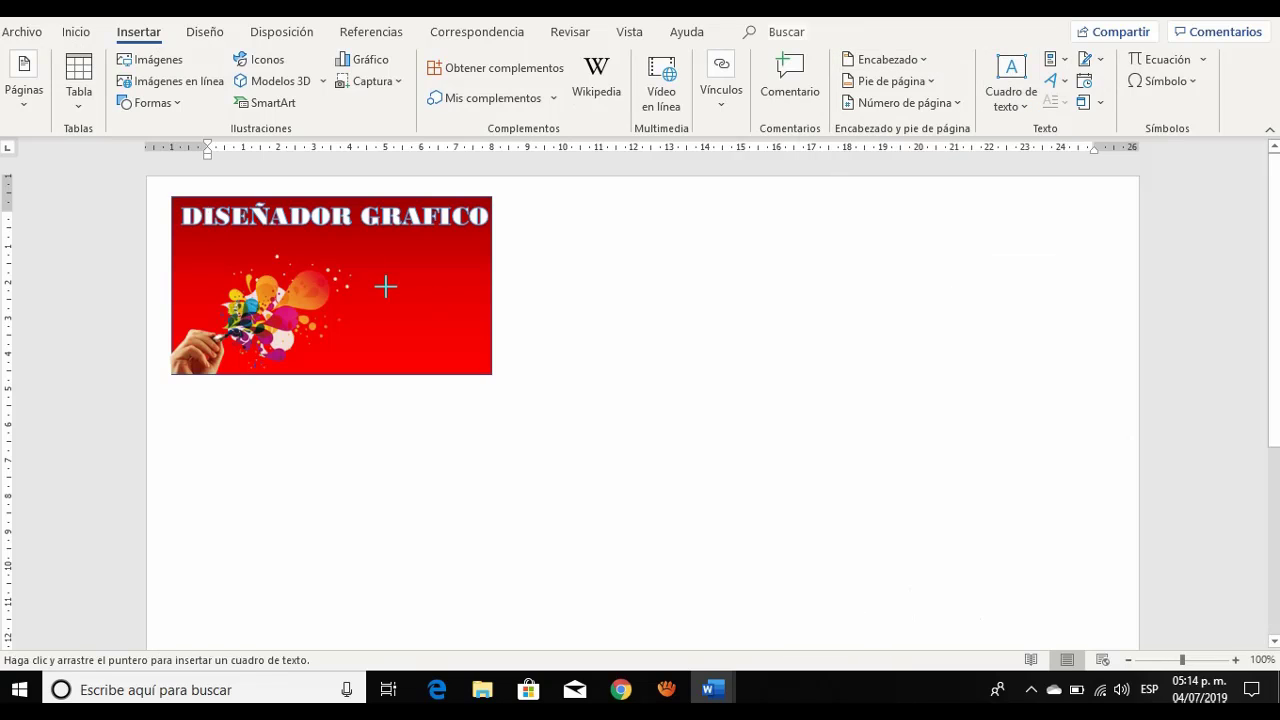
left_click_drag(362, 255, 484, 333)
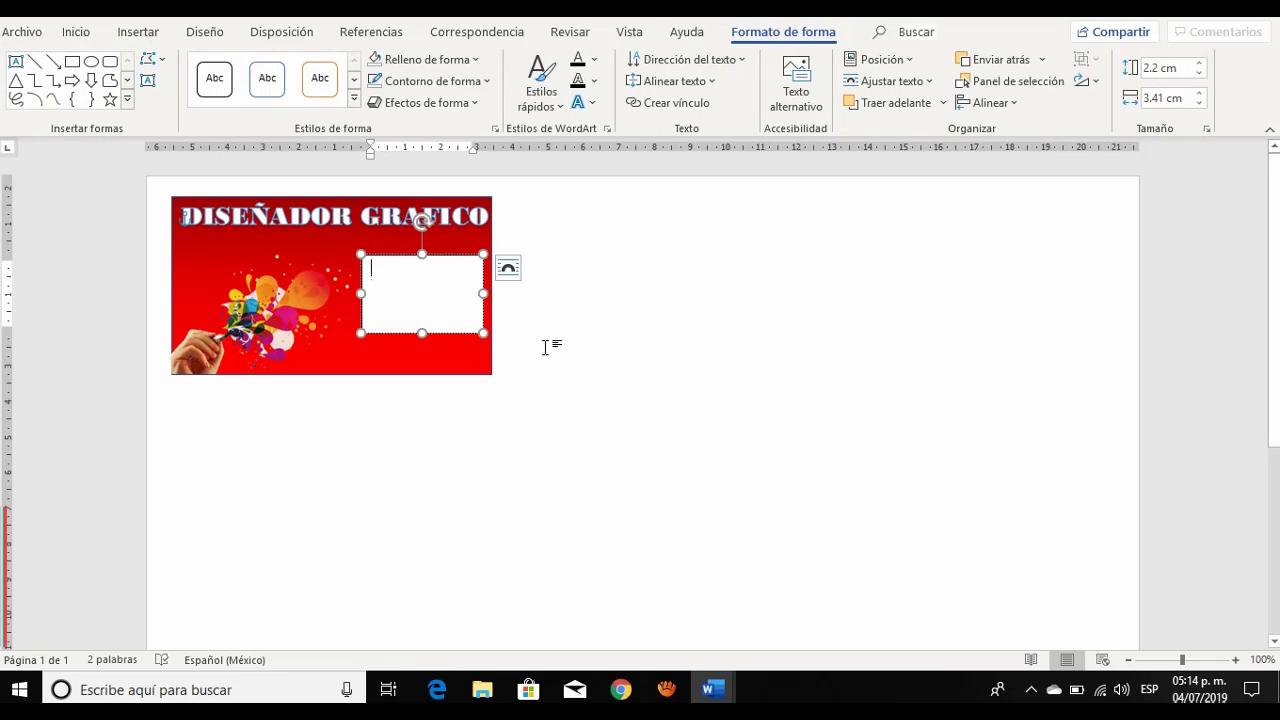
- Type the designer's name and phone number on two lines, then shorten the box to fit
type("ALEJ")
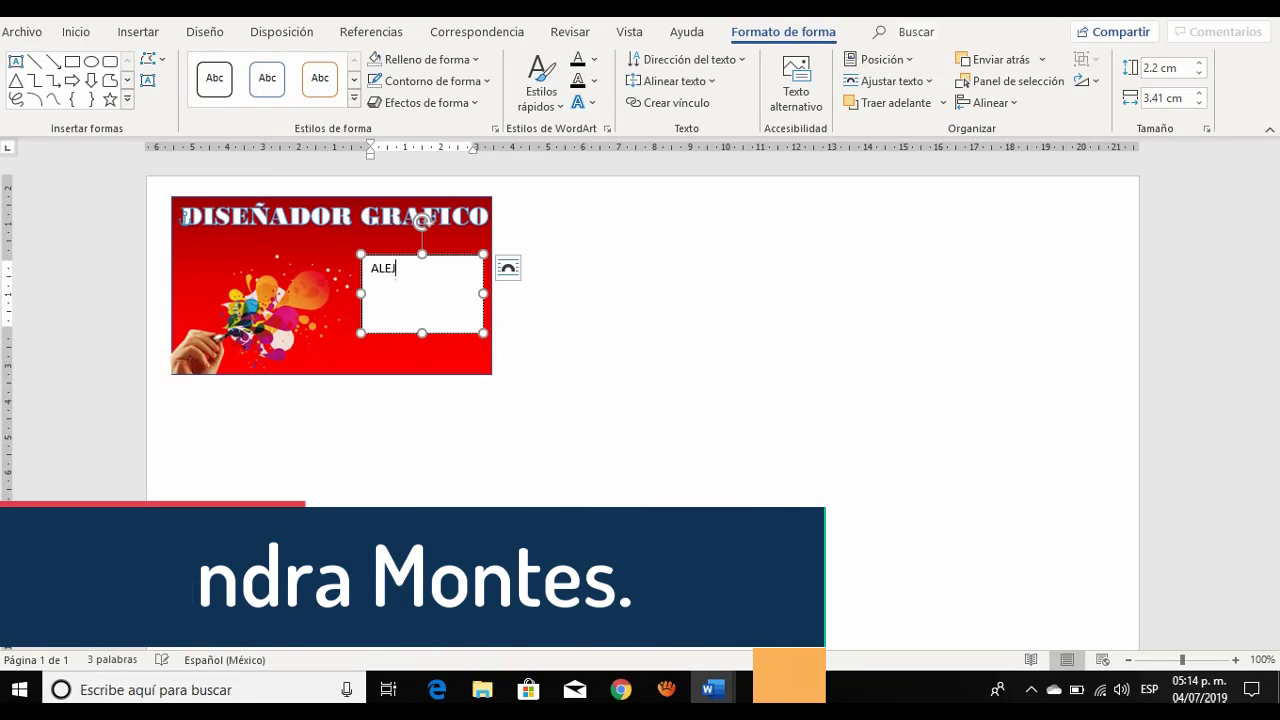
type("ANDRA M.")
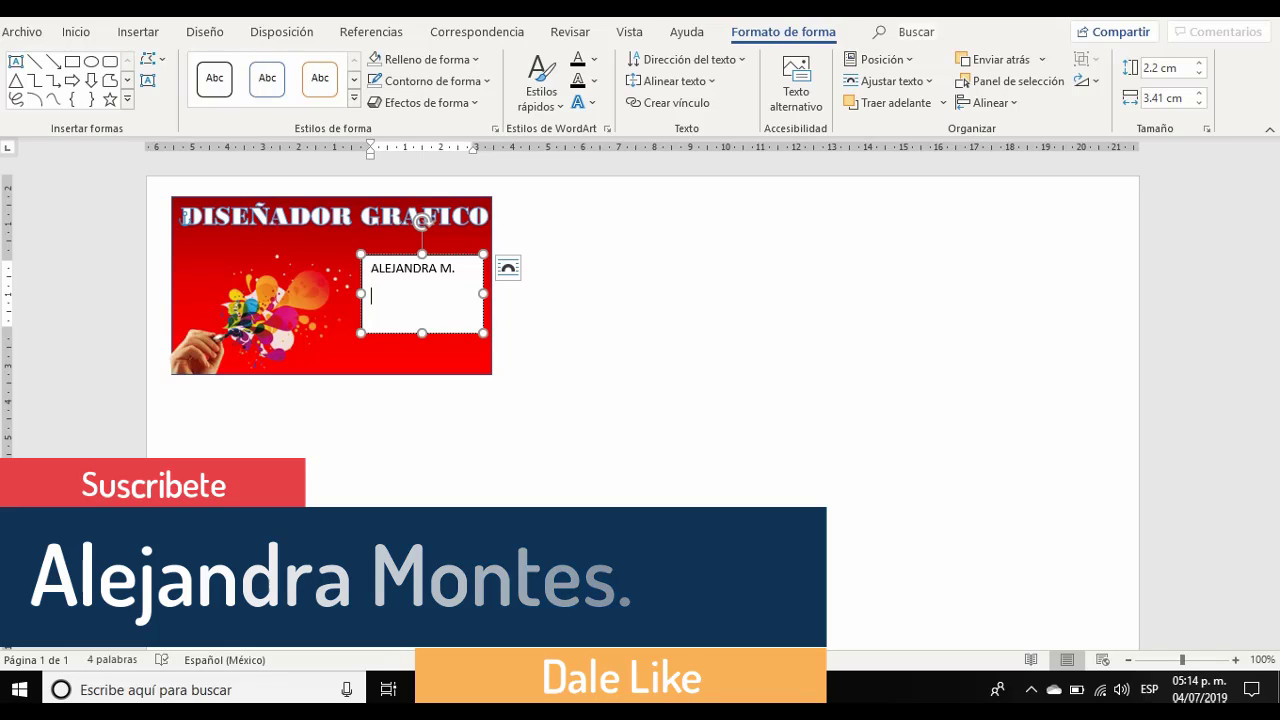
key("Return")
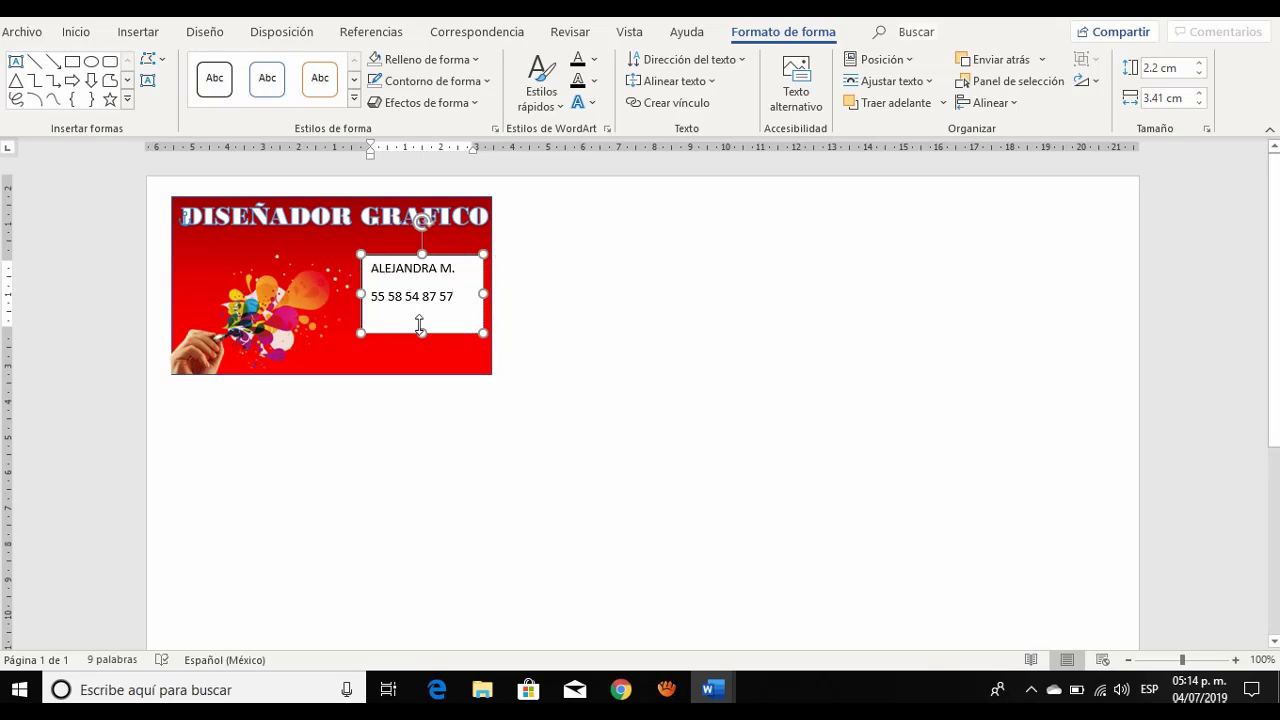
left_click_drag(421, 334, 421, 317)
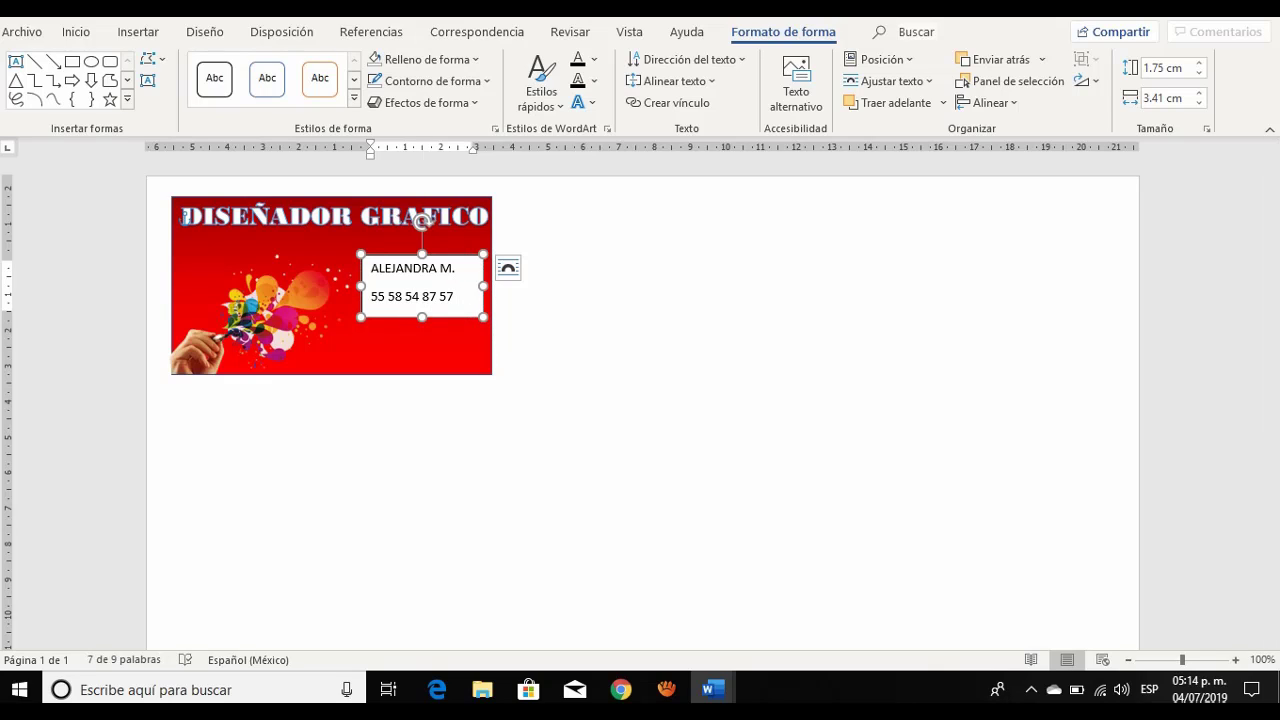
- Remove the name-and-phone box's fill and outline
left_click(477, 58)
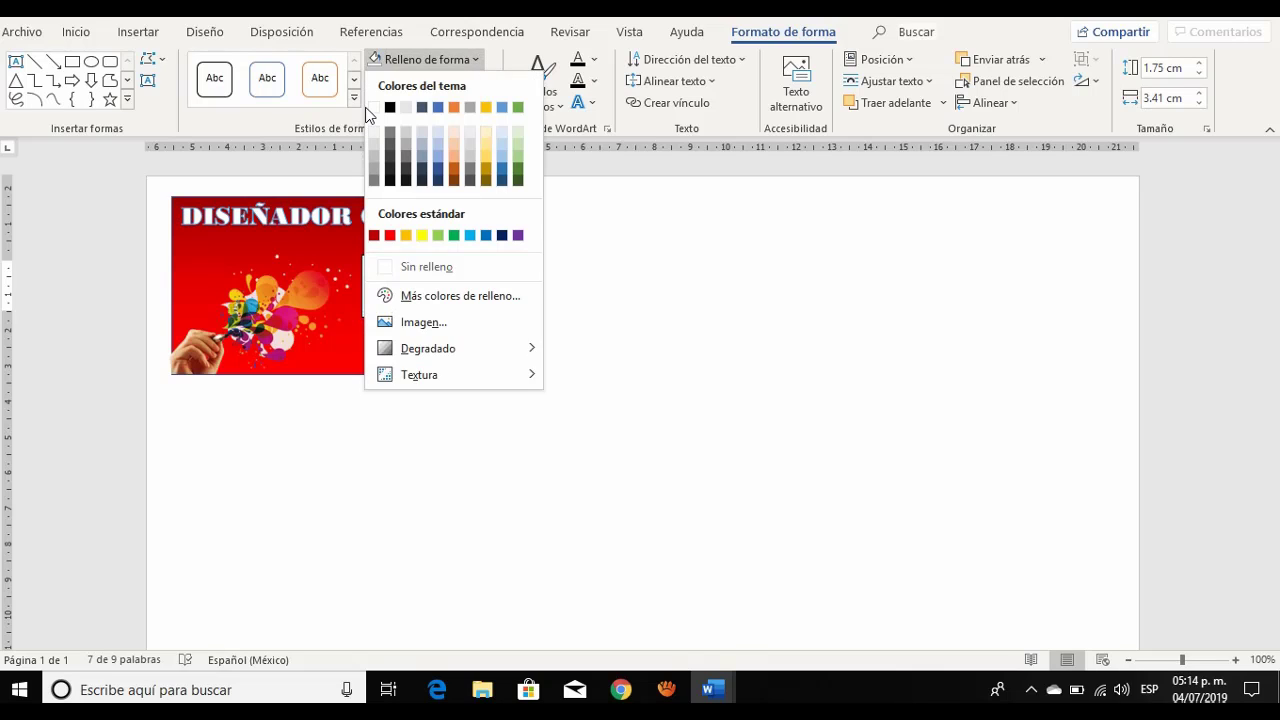
left_click(458, 268)
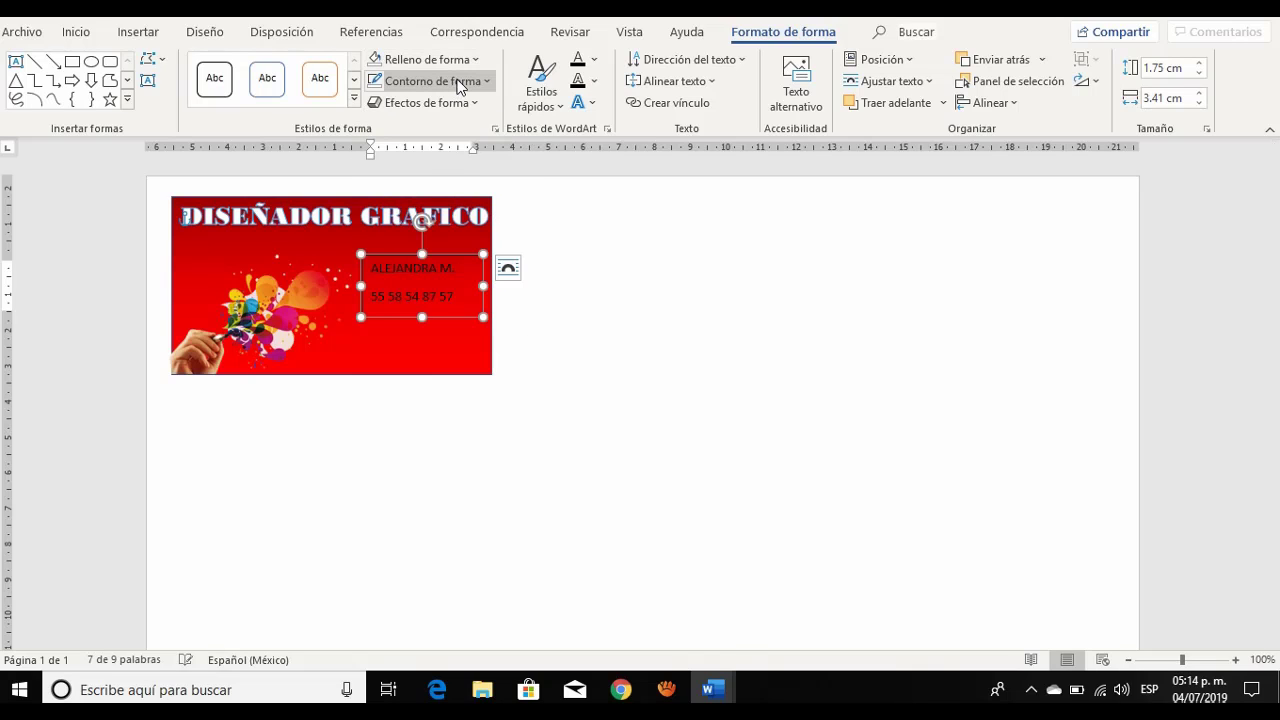
left_click(458, 80)
left_click(448, 288)
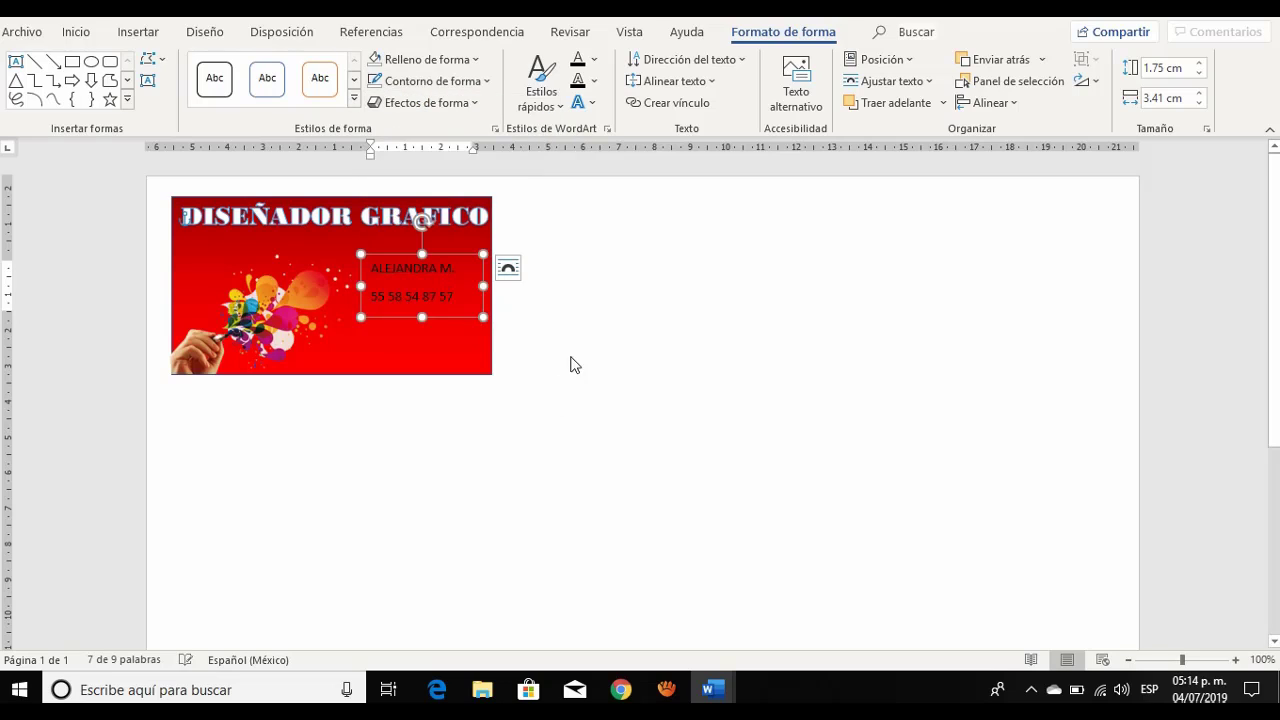
- Make the name and phone text bold, 12 pt and centred
left_click_drag(458, 297, 368, 266)
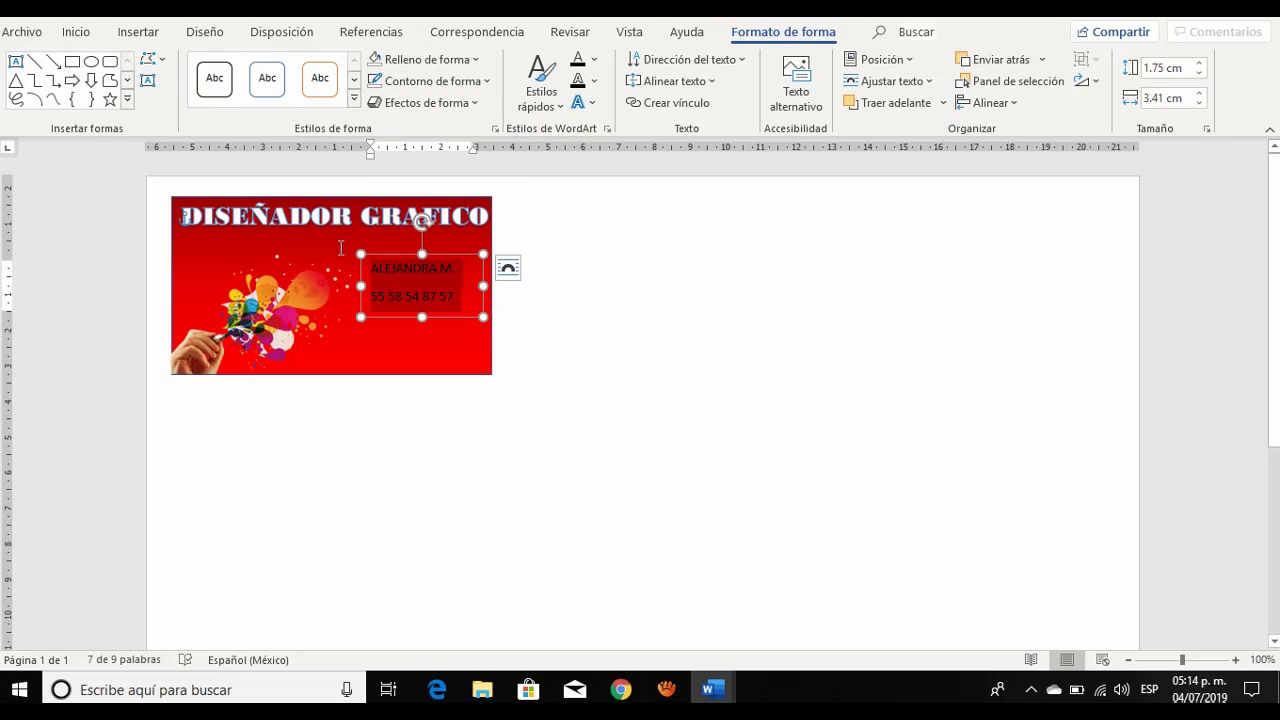
left_click(68, 36)
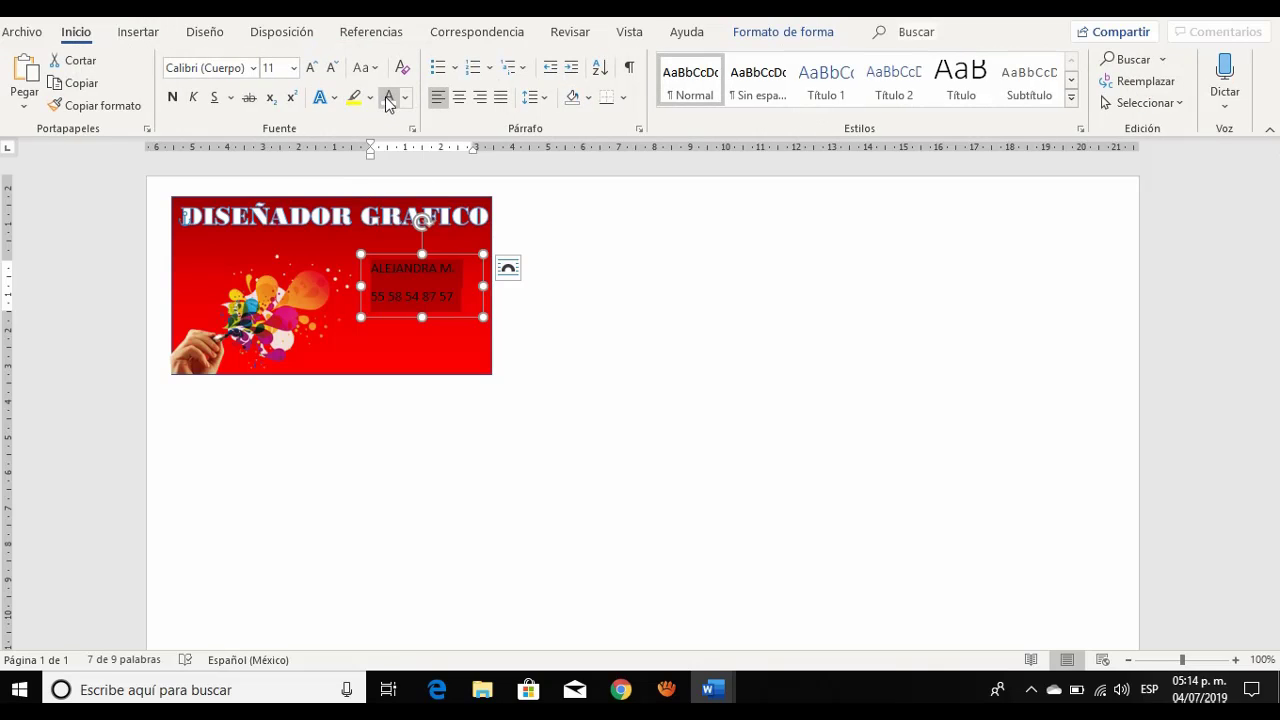
left_click(172, 97)
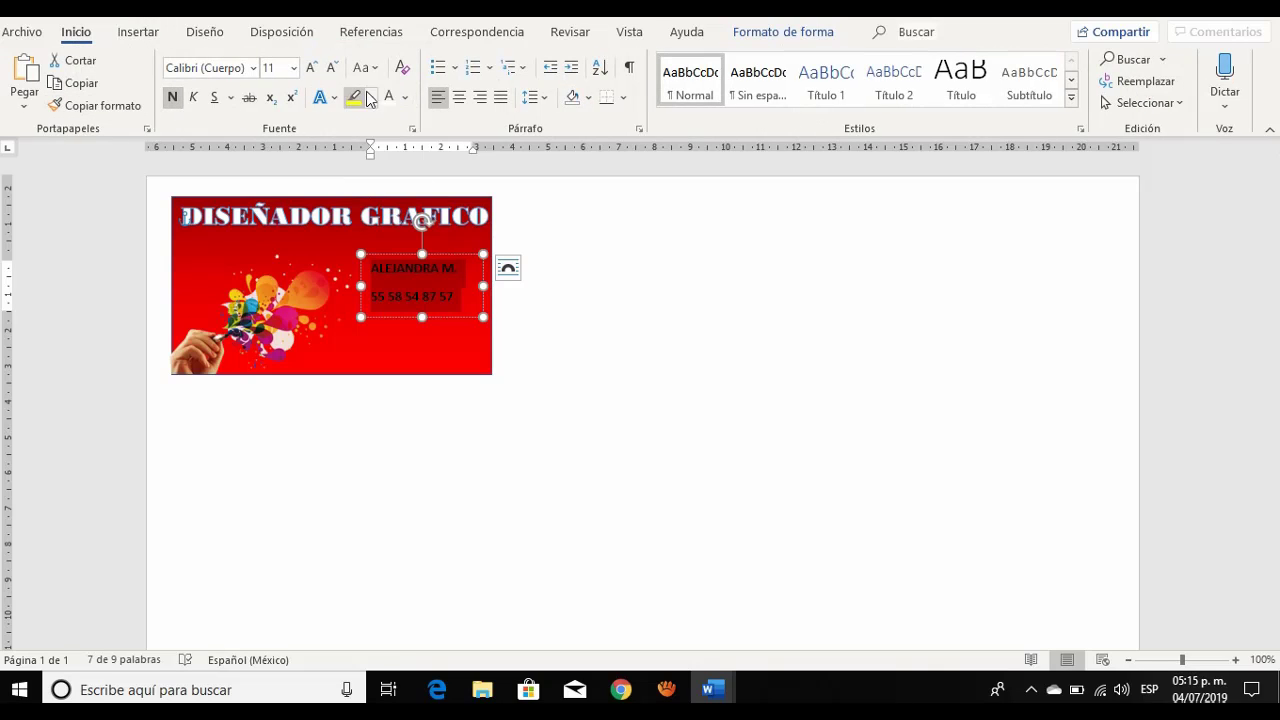
left_click(318, 67)
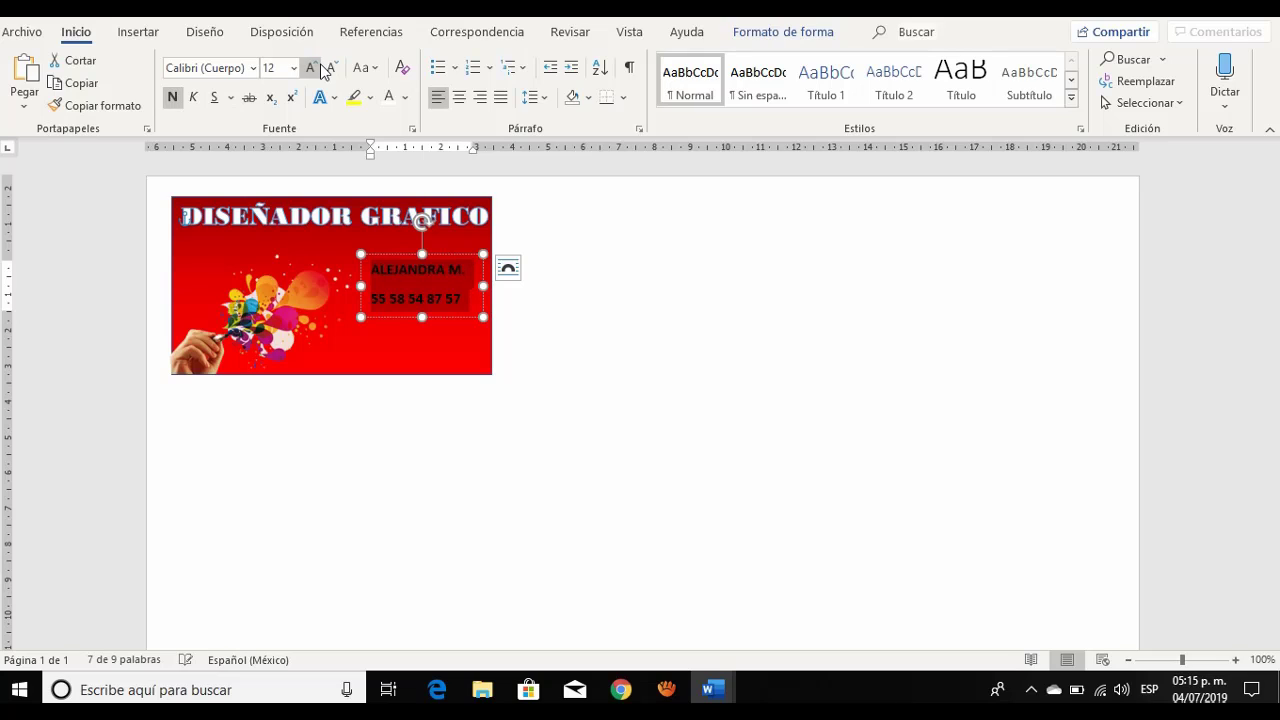
left_click(460, 100)
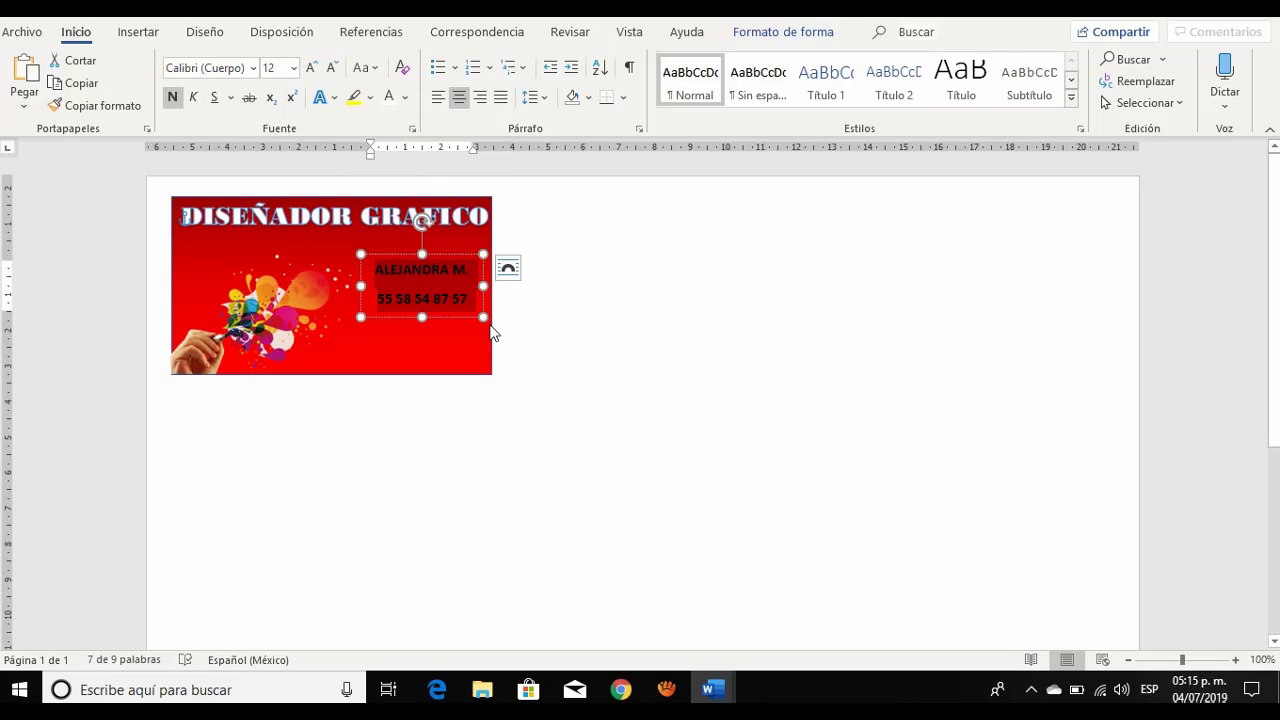
left_click(566, 374)
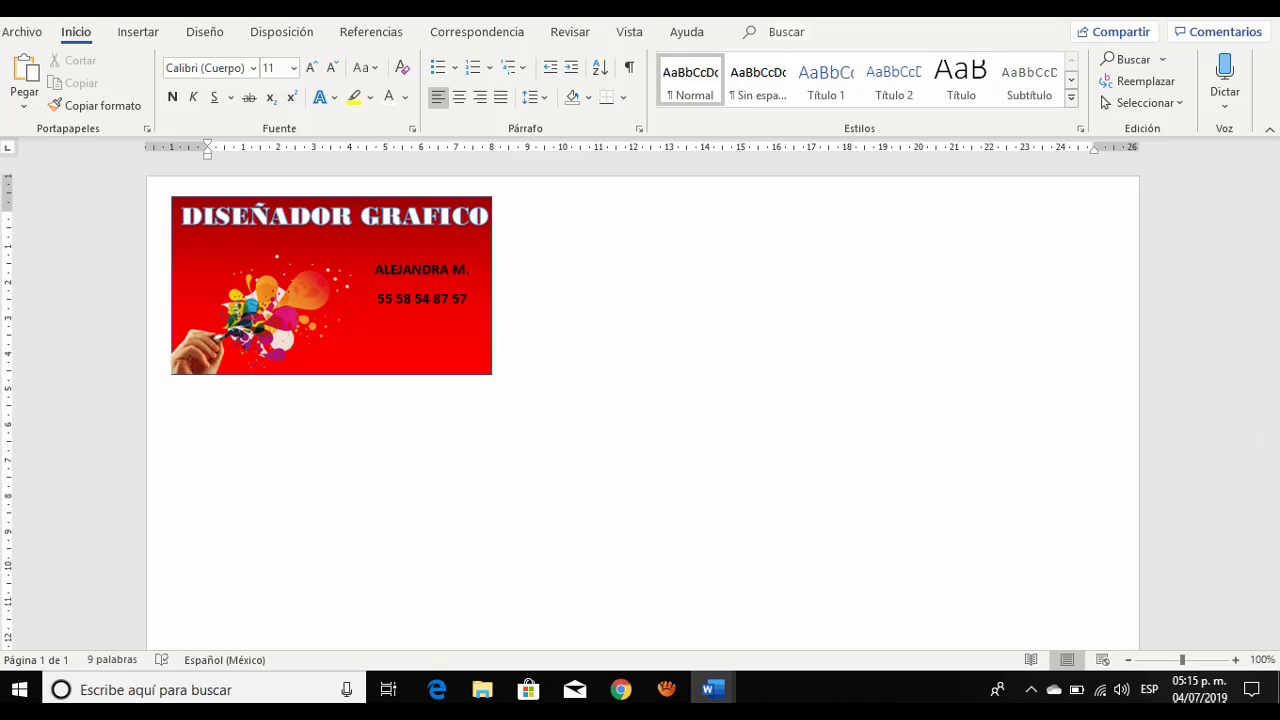
- Search online images for 'FACEBOOK PNG' and insert the first Facebook logo
left_click(144, 36)
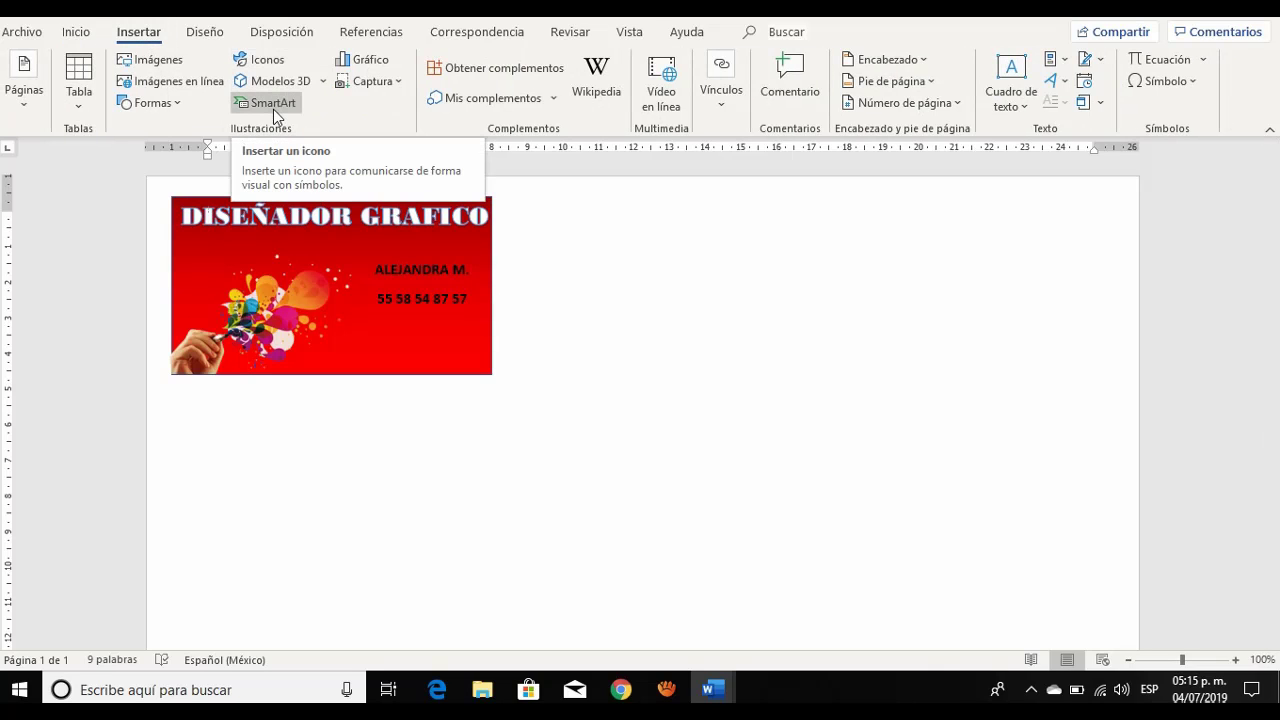
left_click(150, 80)
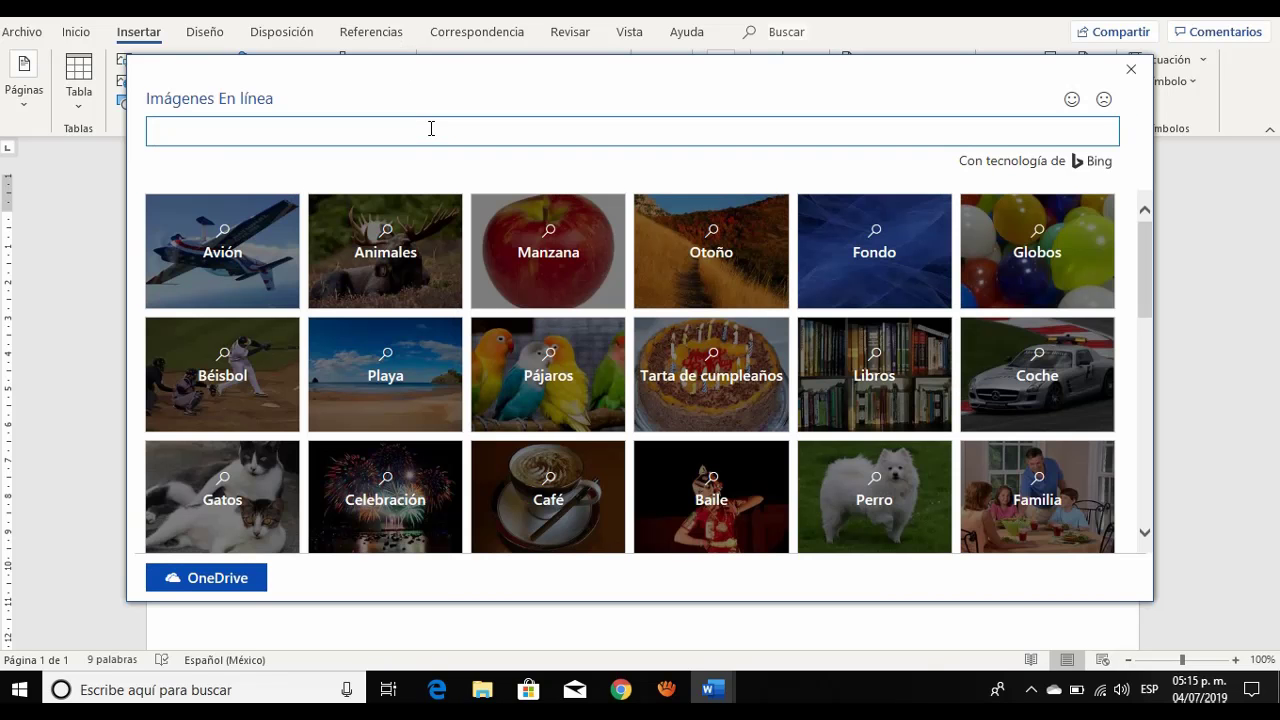
type("FACEBOOK PN")
type("G")
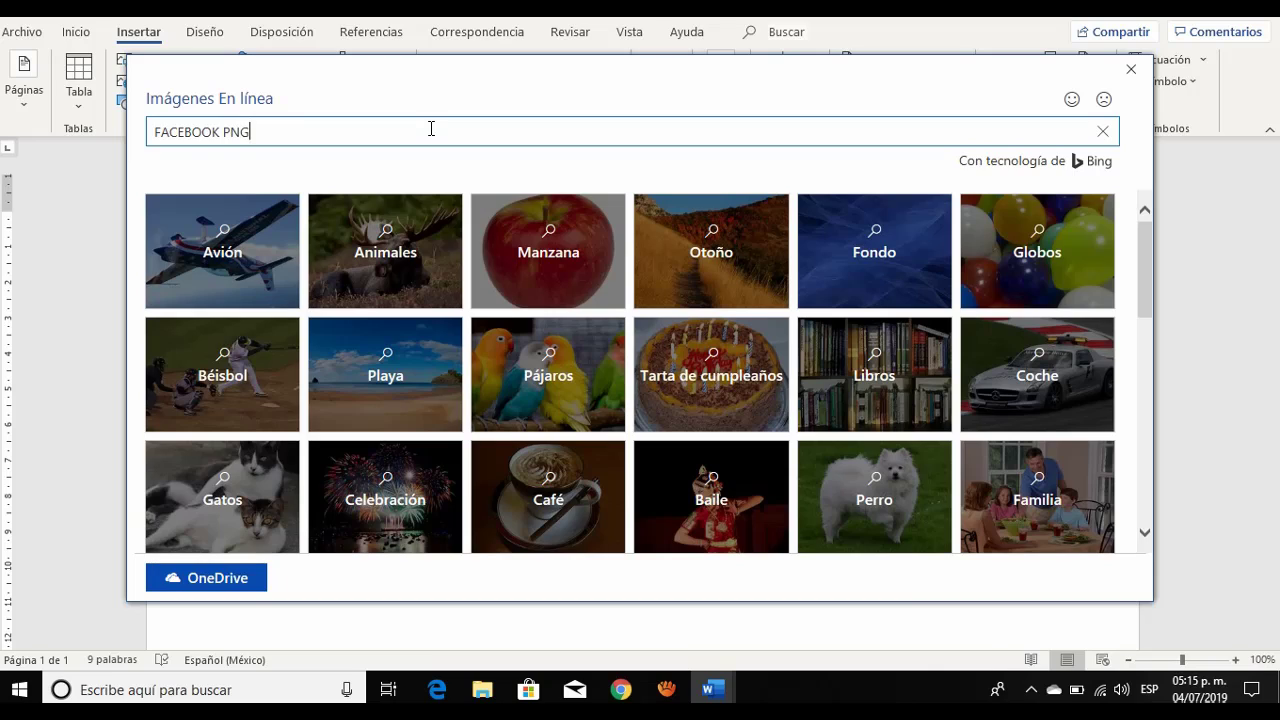
key("Return")
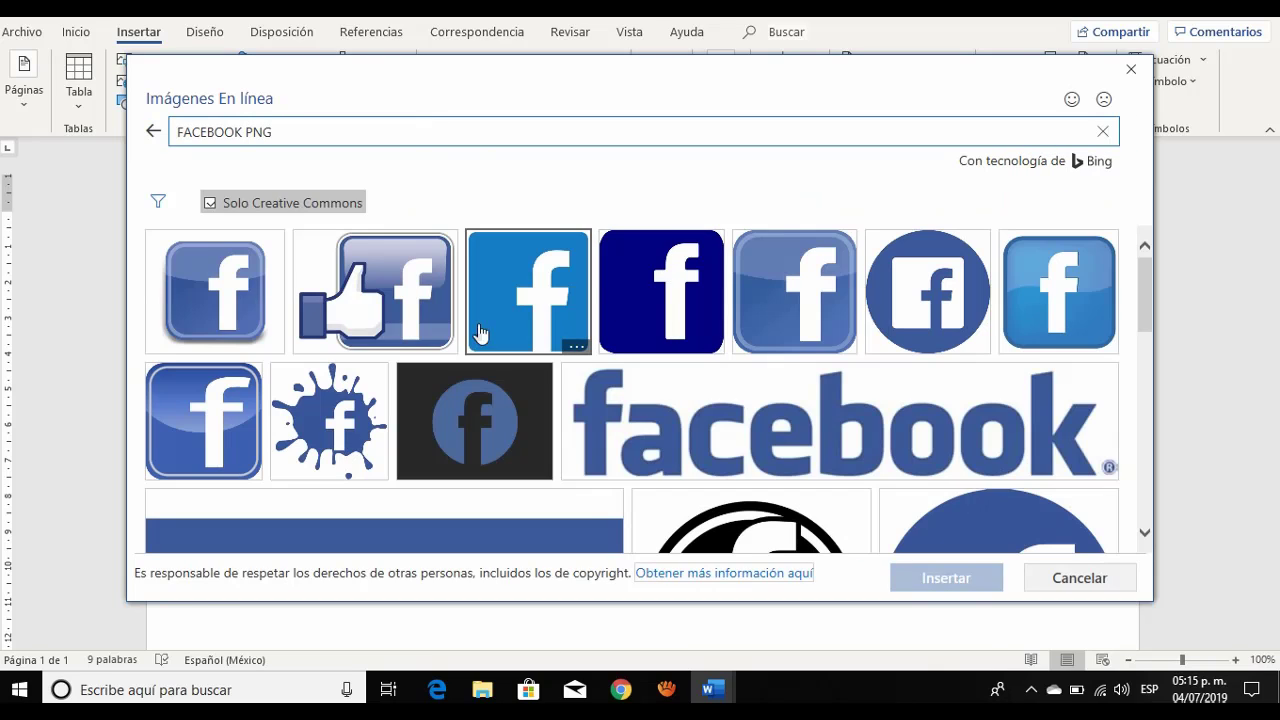
left_click(193, 306)
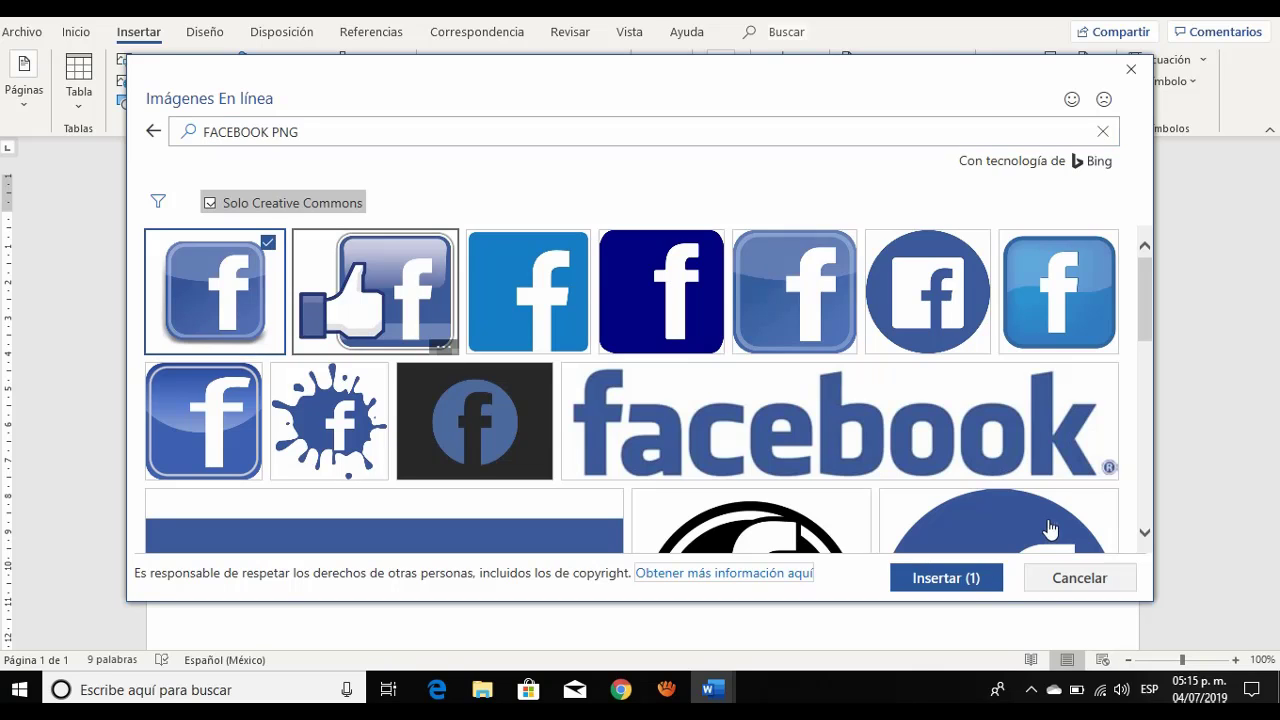
left_click(965, 588)
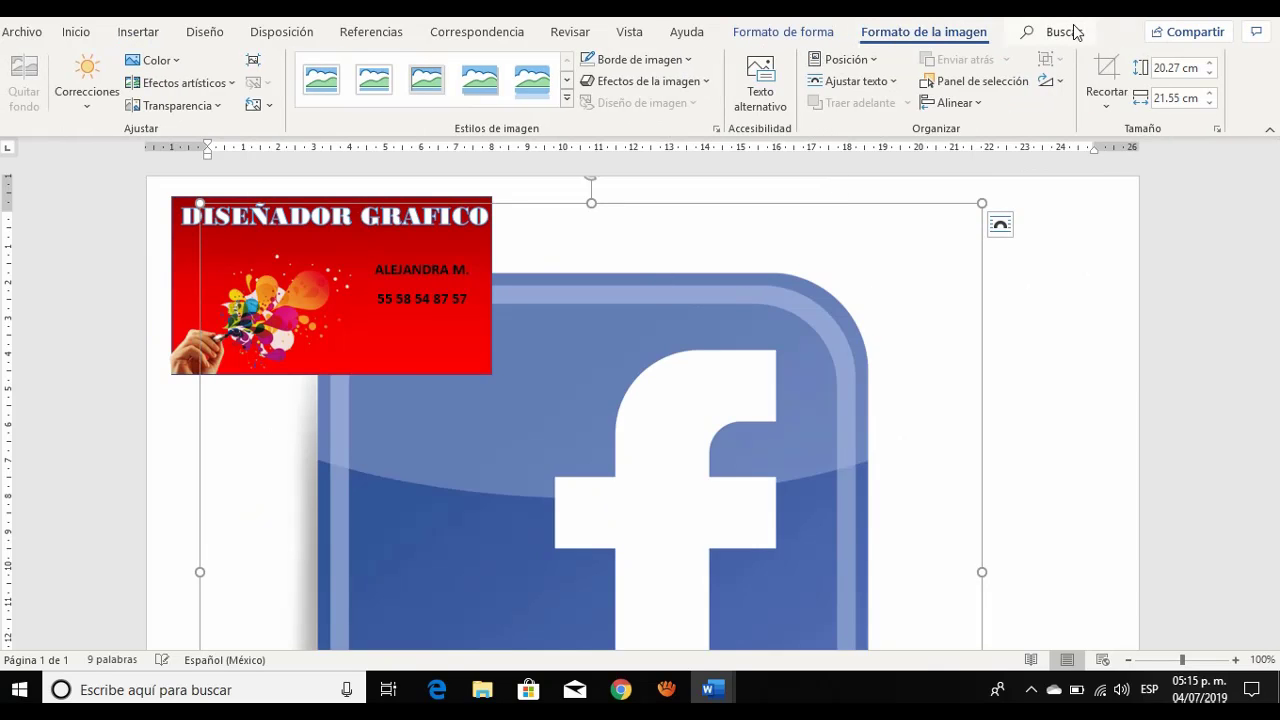
- Set the logo's wrapping to Delante del texto and shrink it partway
left_click(872, 81)
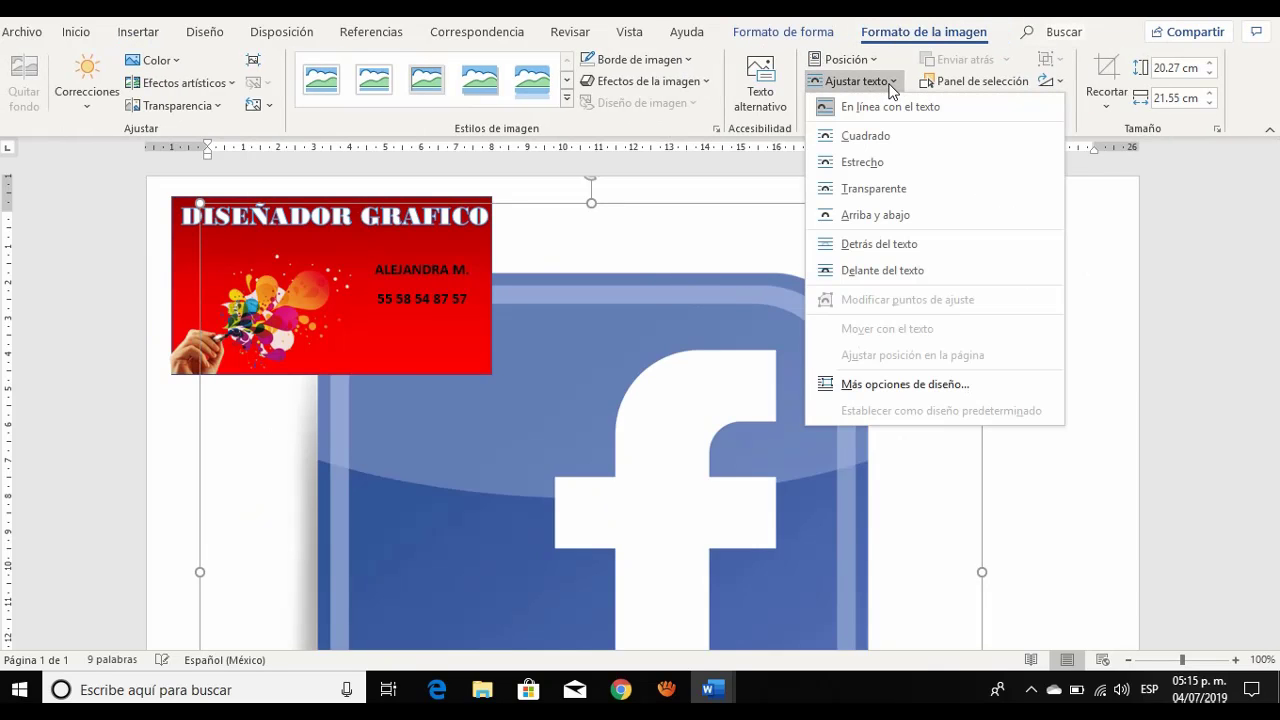
left_click(902, 270)
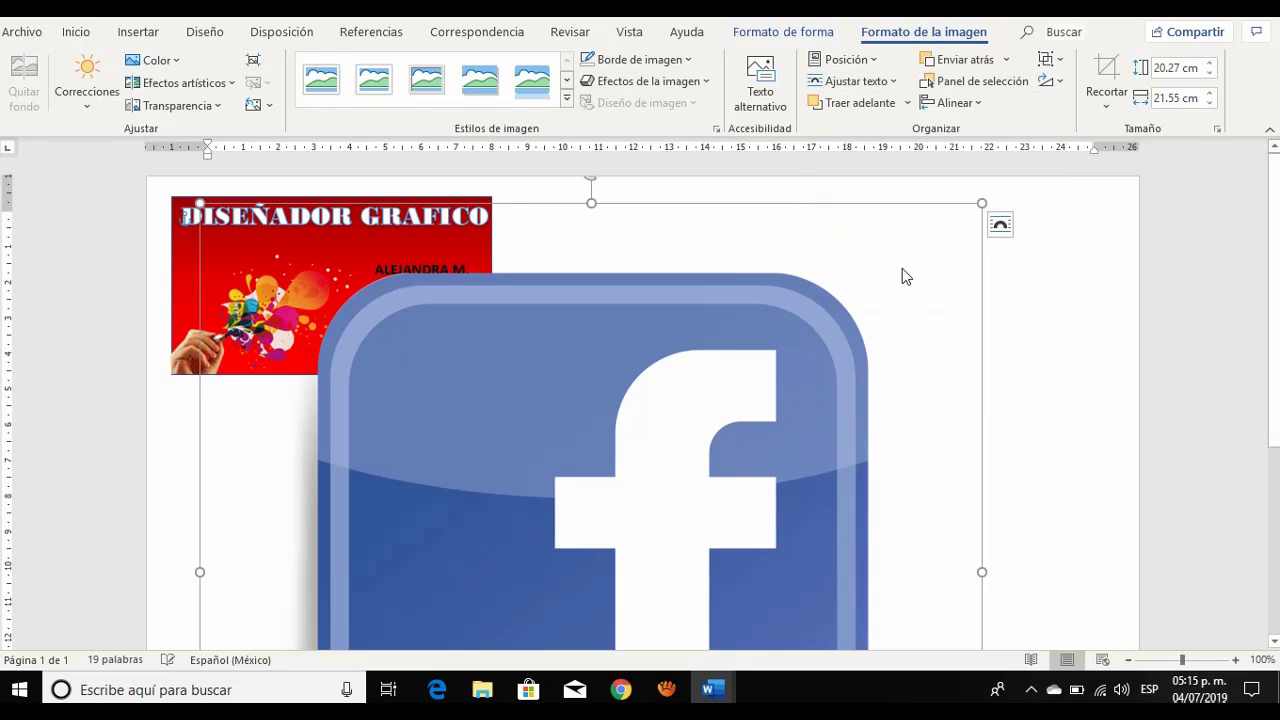
left_click_drag(201, 205, 756, 544)
left_click(722, 441)
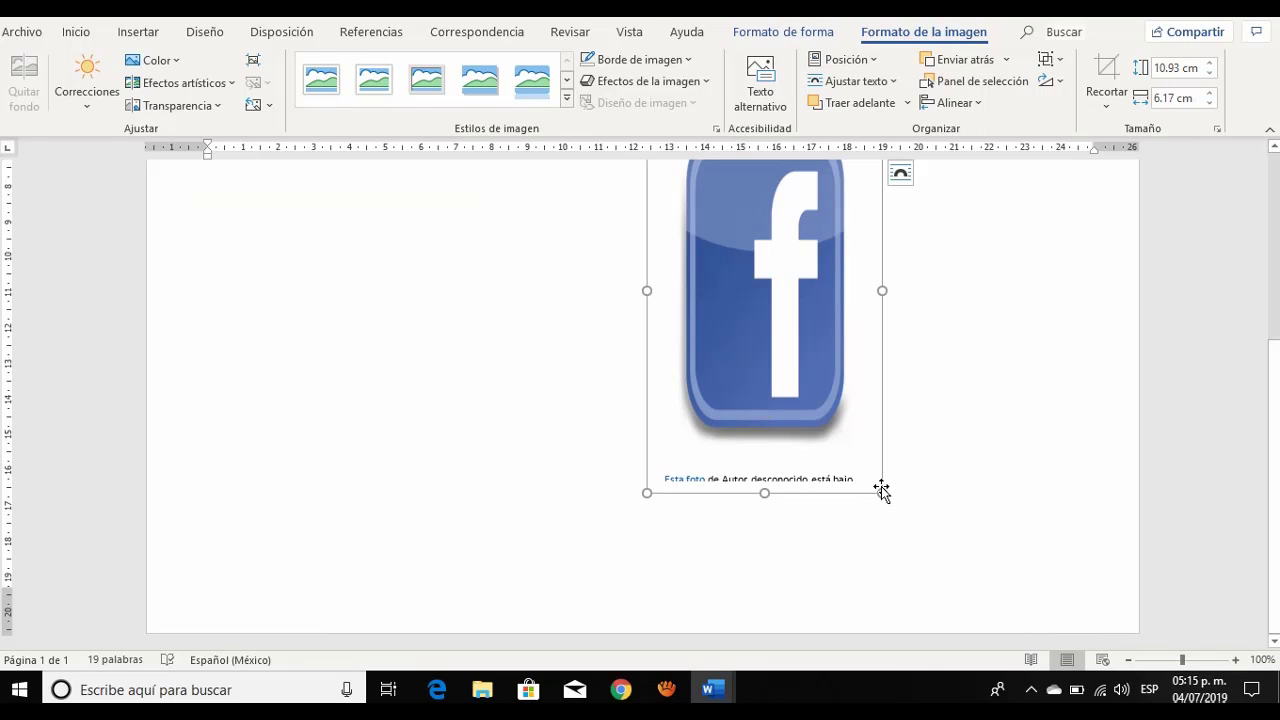
- Shrink the logo to a small icon and place it at the bottom of the red card
left_click_drag(881, 494, 706, 168)
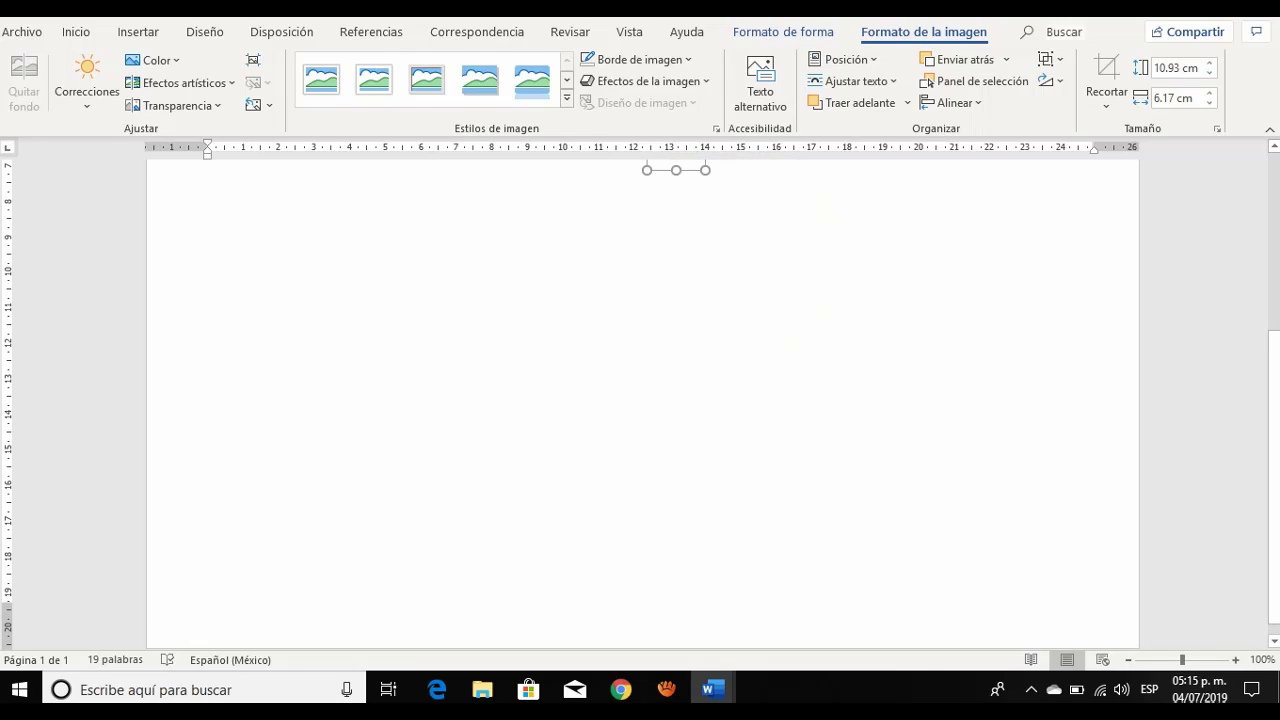
scroll(700, 250, "up", 2)
scroll(700, 250, "up", 1)
scroll(700, 350, "up", 2)
scroll(700, 350, "up", 2)
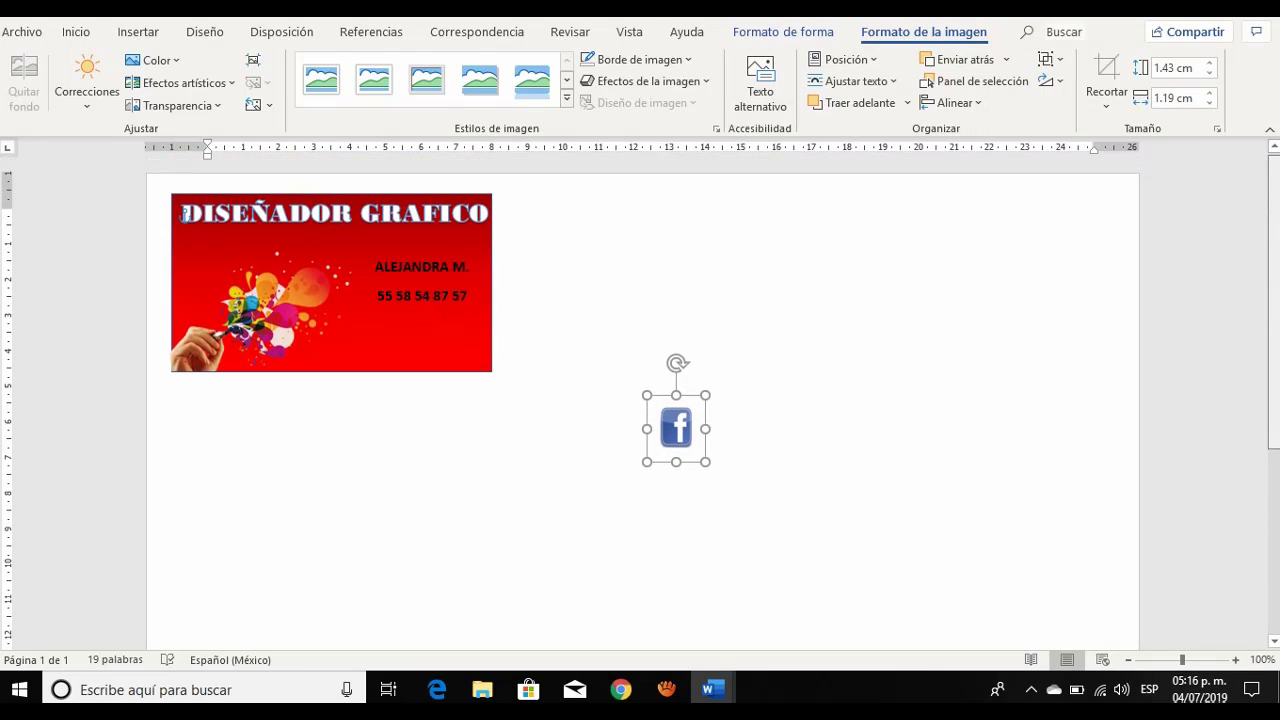
left_click_drag(671, 425, 355, 342)
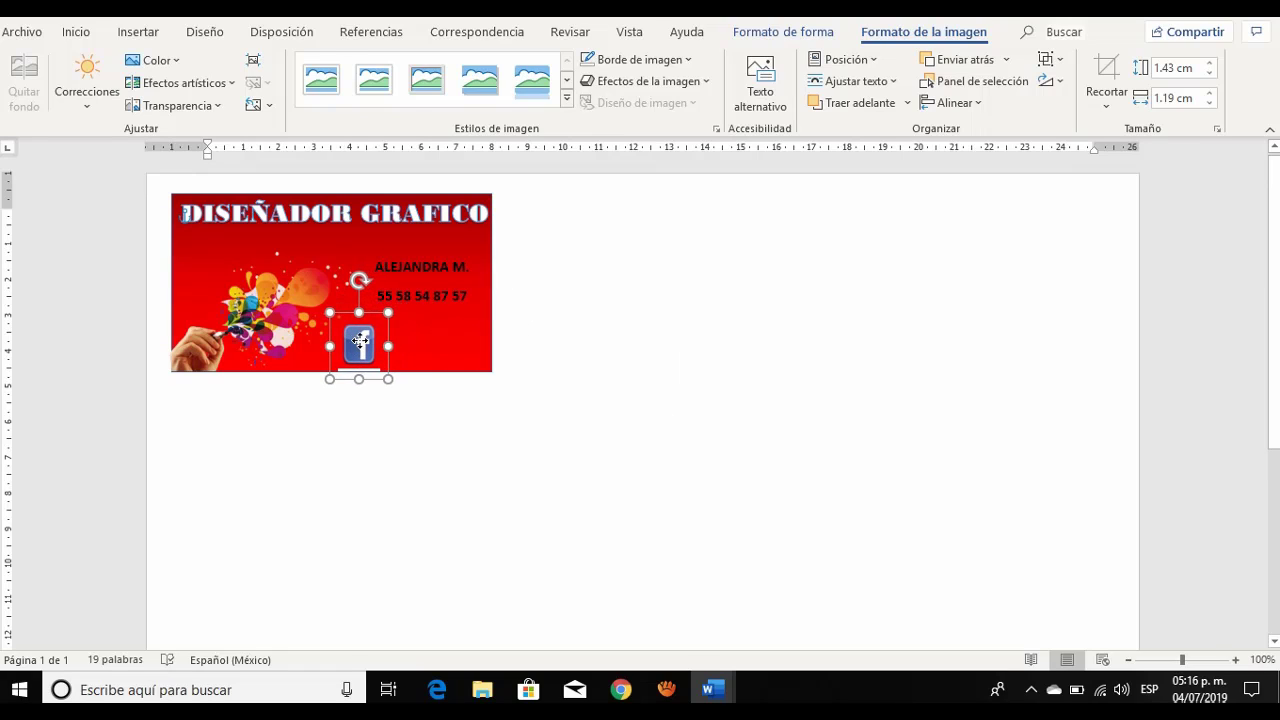
mouse_move(389, 312)
left_mouse_down()
mouse_move(398, 305)
mouse_move(360, 325)
left_mouse_up()
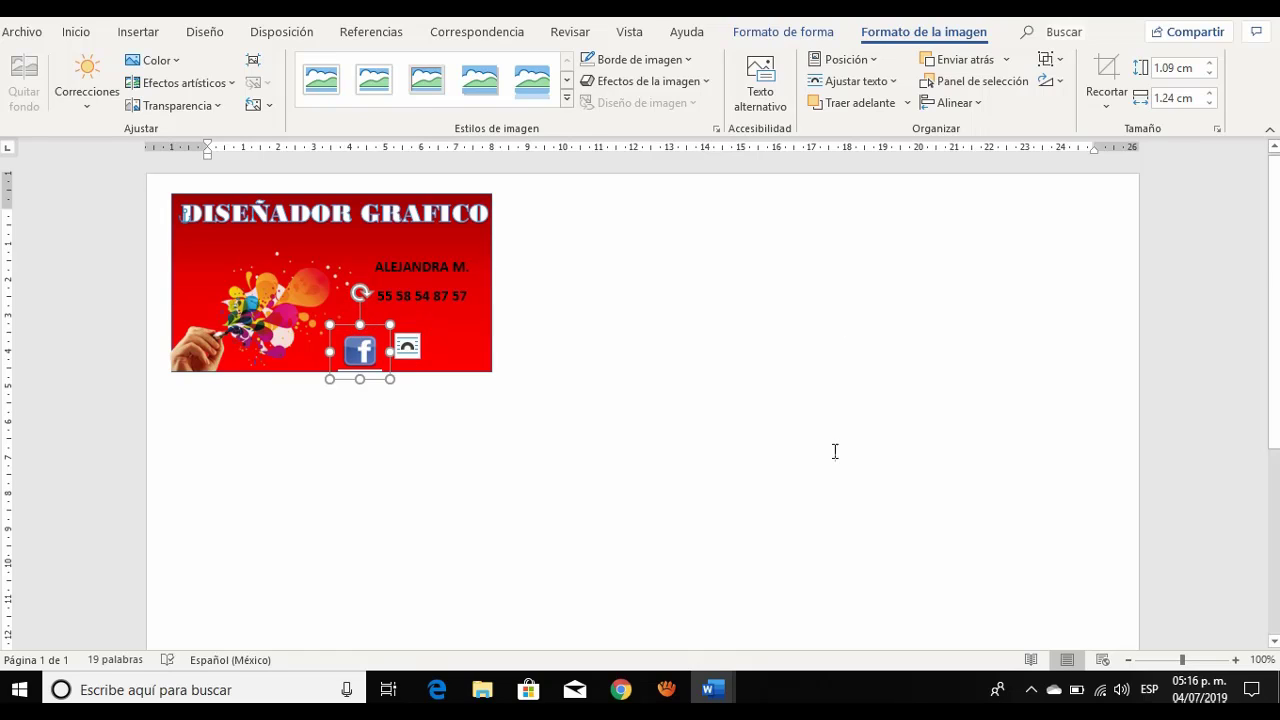
left_click(656, 514)
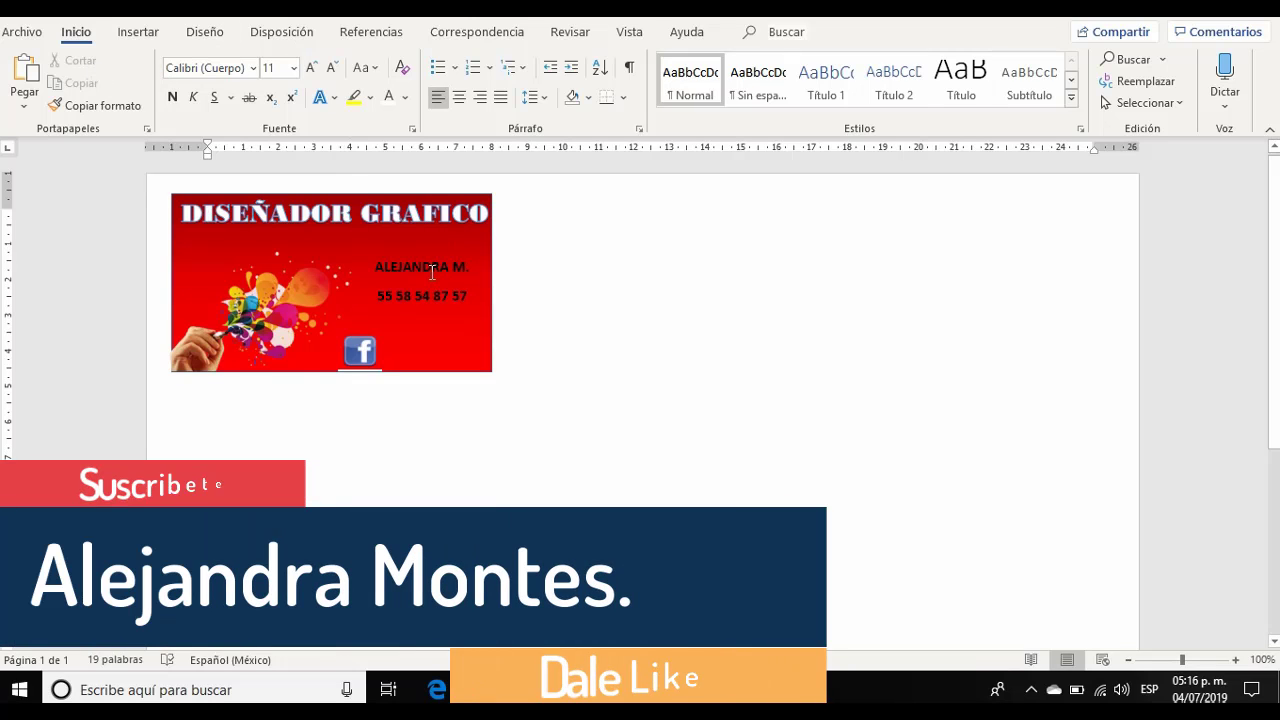
- Draw a text box beside the Facebook icon, type 'FOTO DIGITEXT', and widen it to one line
left_click(142, 33)
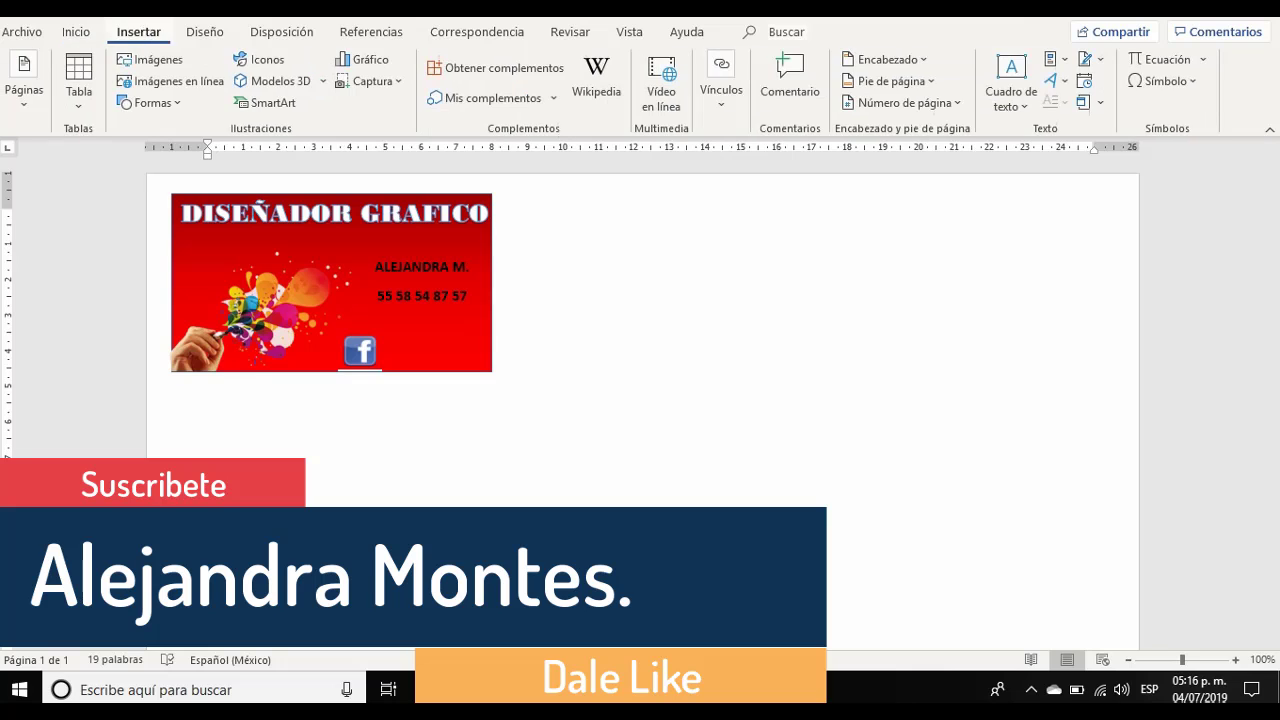
left_click(1010, 92)
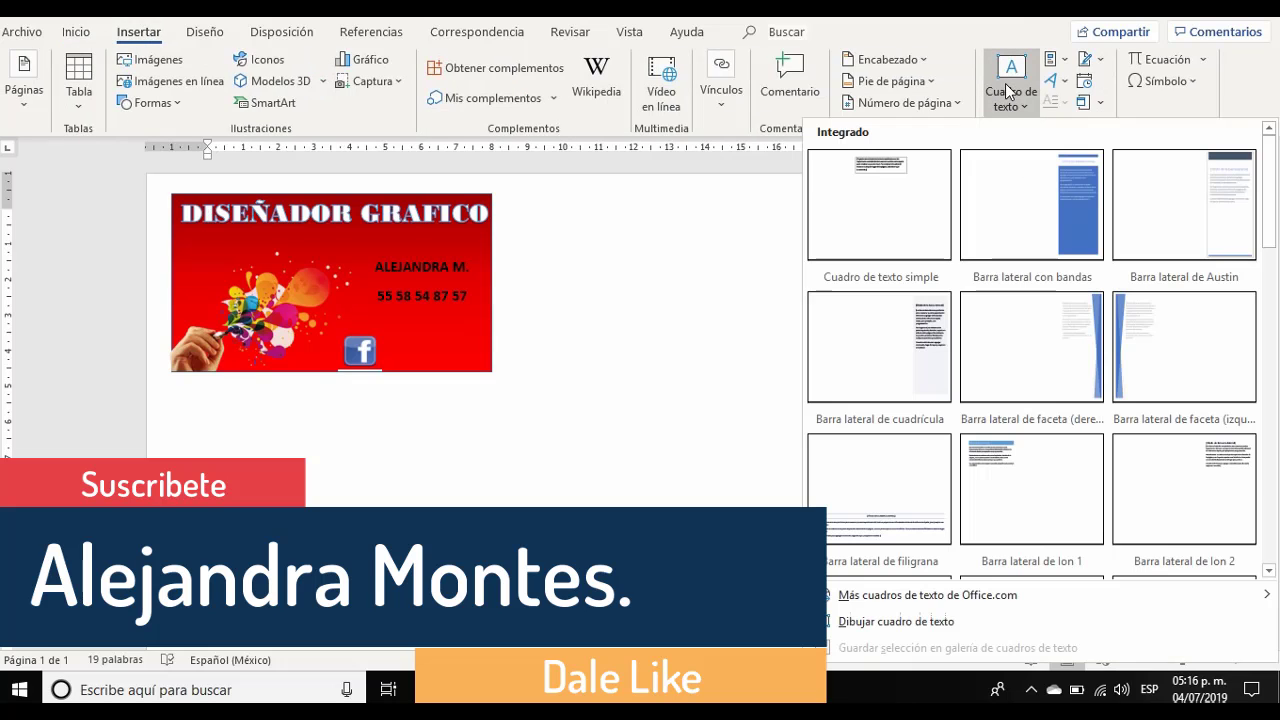
left_click(896, 621)
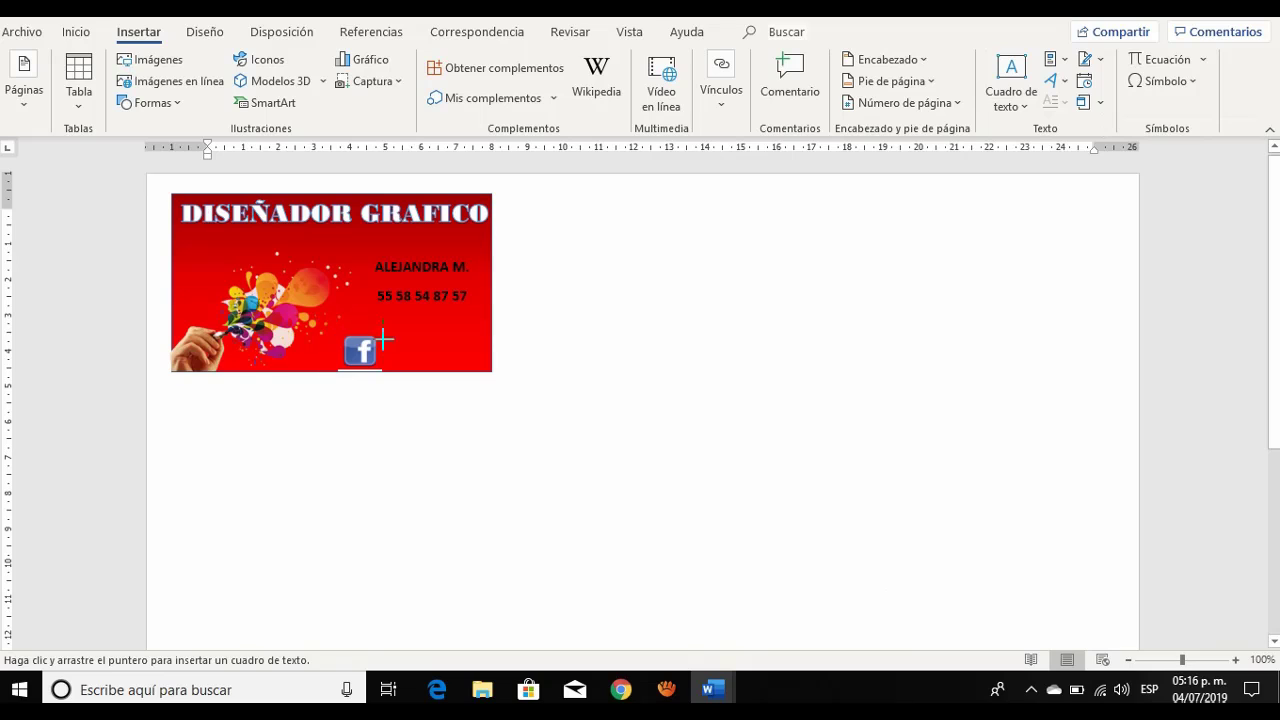
left_click_drag(390, 323, 479, 357)
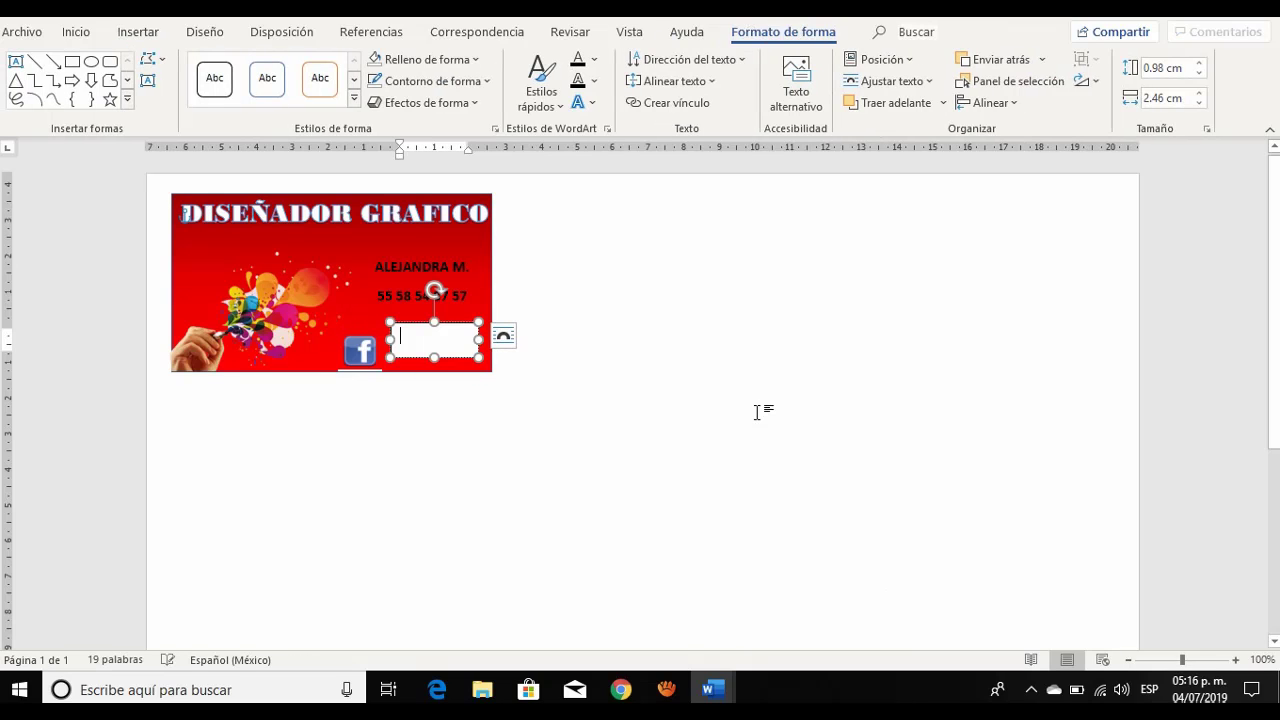
type("fo")
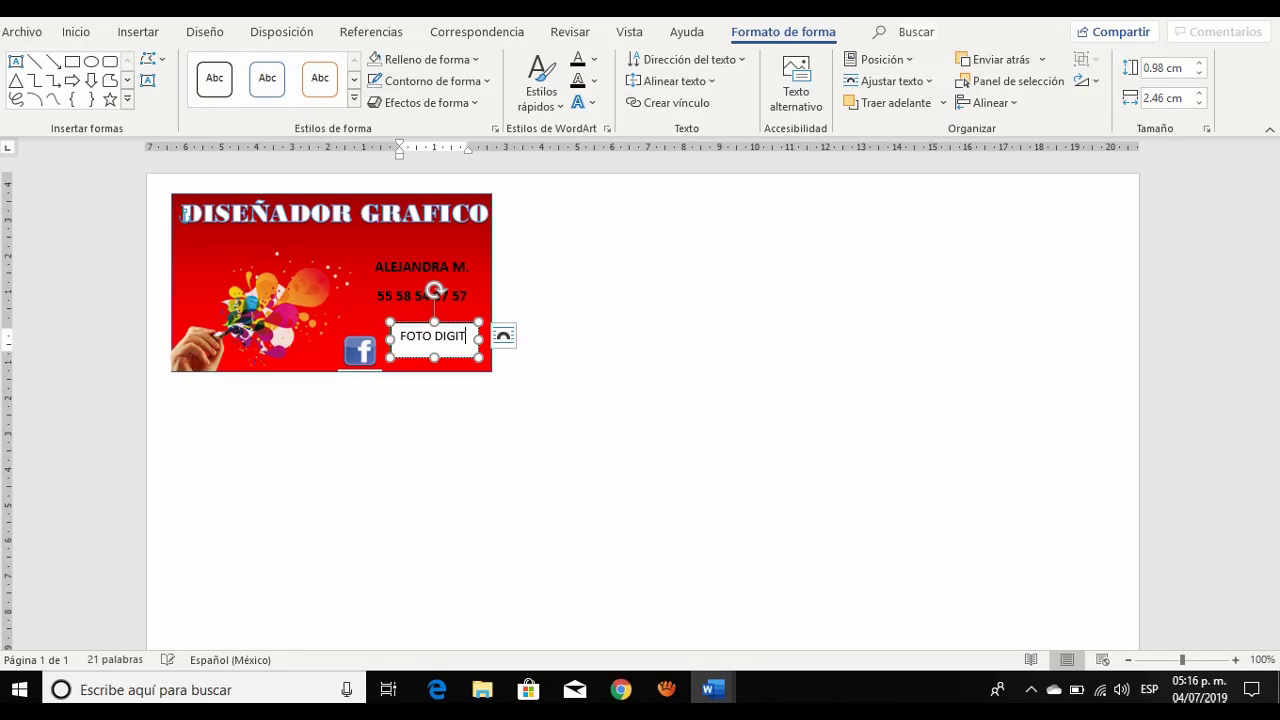
type("AL")
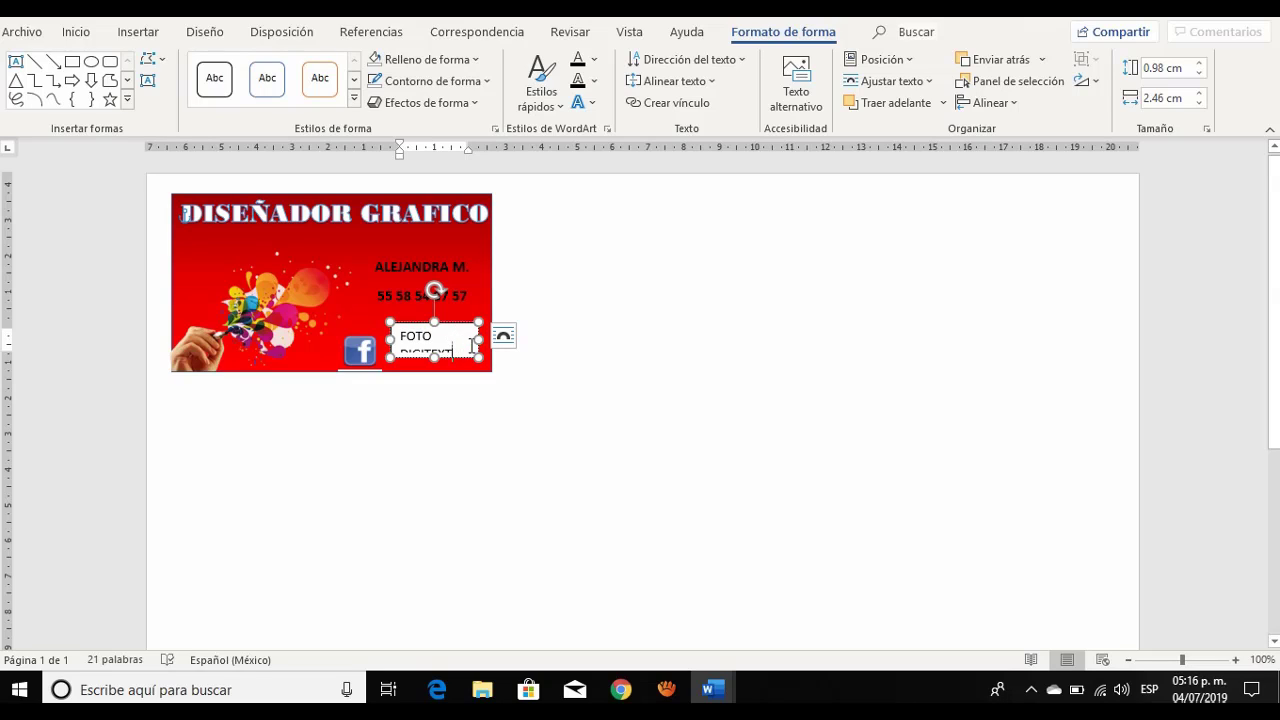
left_click_drag(478, 339, 494, 339)
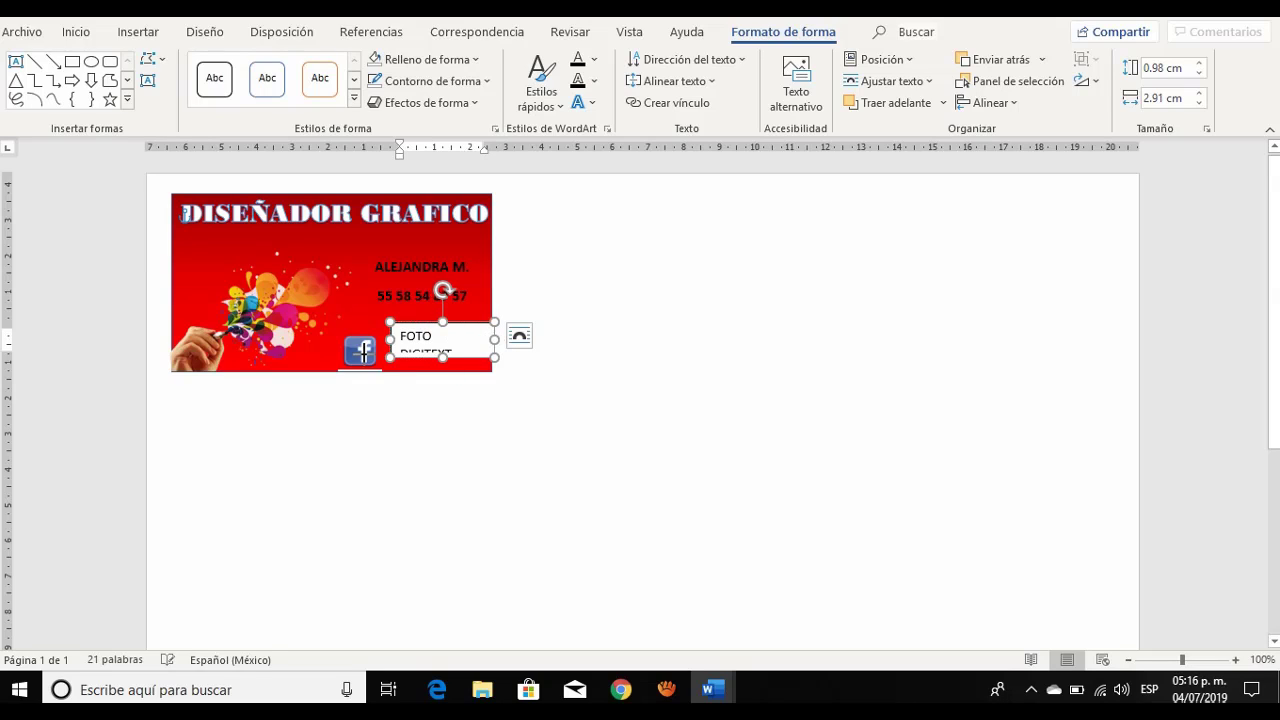
left_click_drag(389, 340, 382, 340)
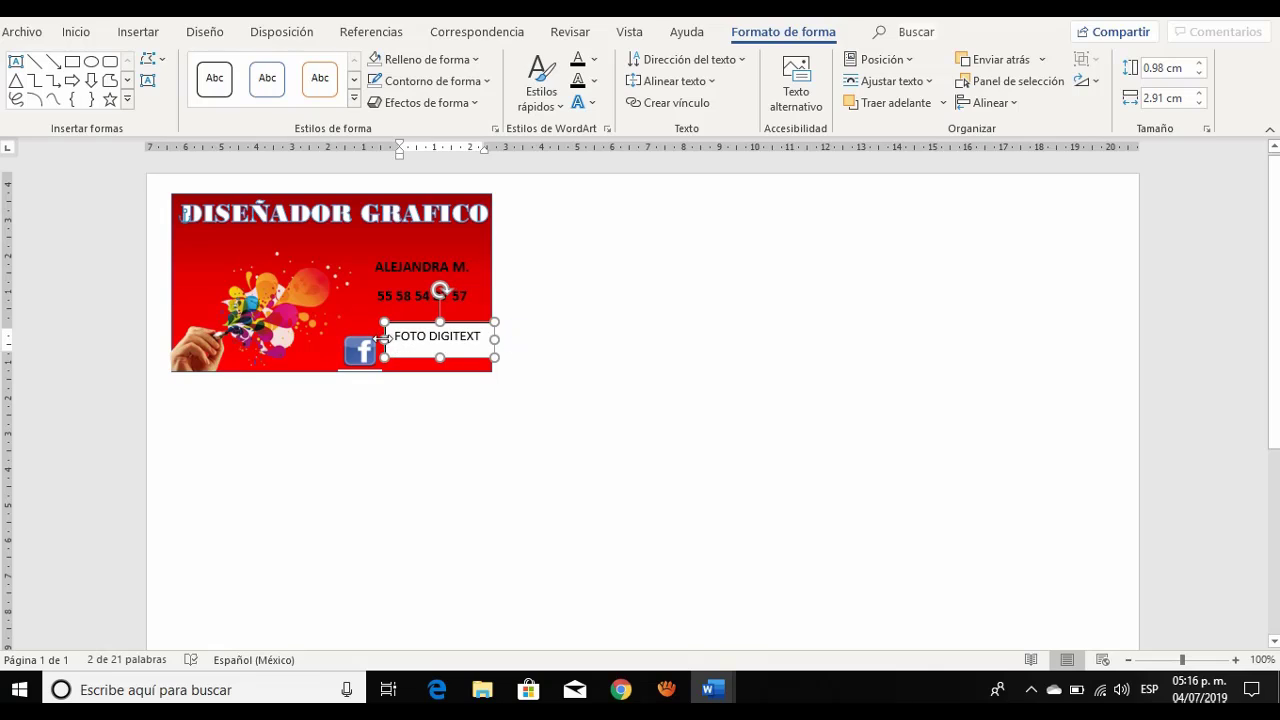
- Give the label Sin relleno and Sin contorno and position it beside the Facebook icon
left_click(474, 60)
left_click(406, 266)
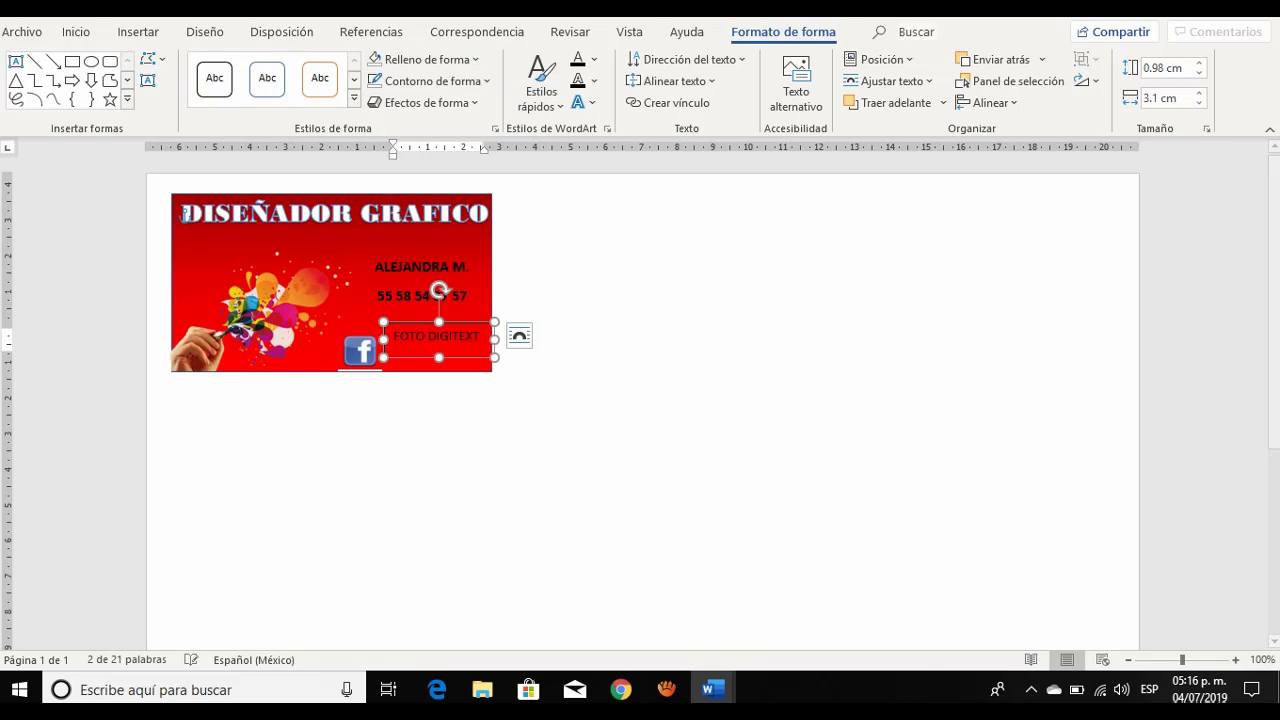
left_click(455, 81)
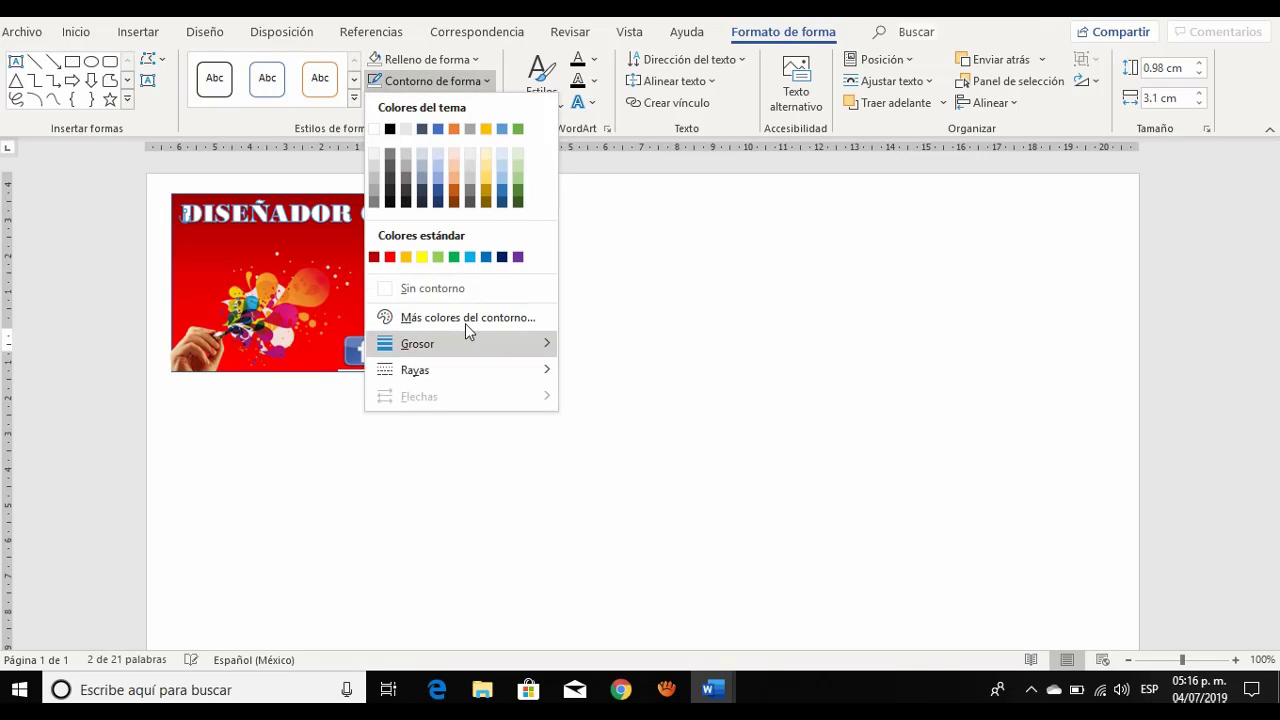
left_click(470, 290)
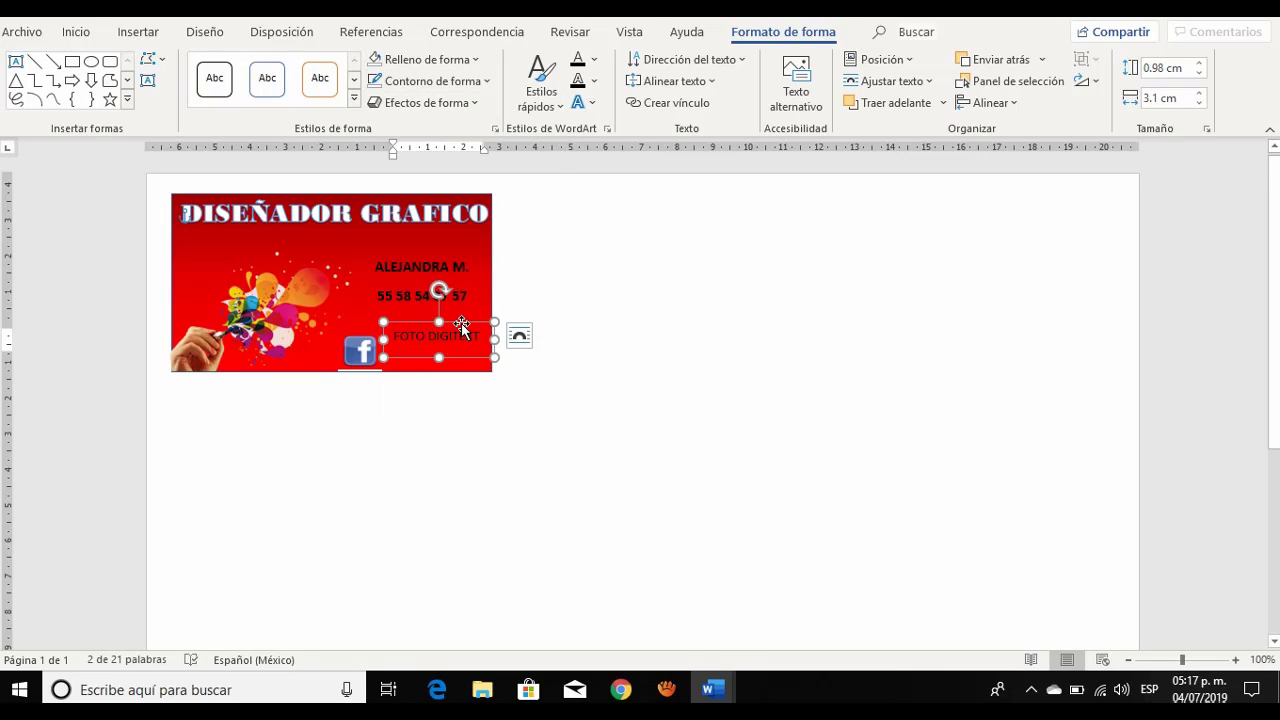
mouse_move(460, 322)
left_mouse_down()
mouse_move(460, 338)
mouse_move(446, 334)
left_mouse_up()
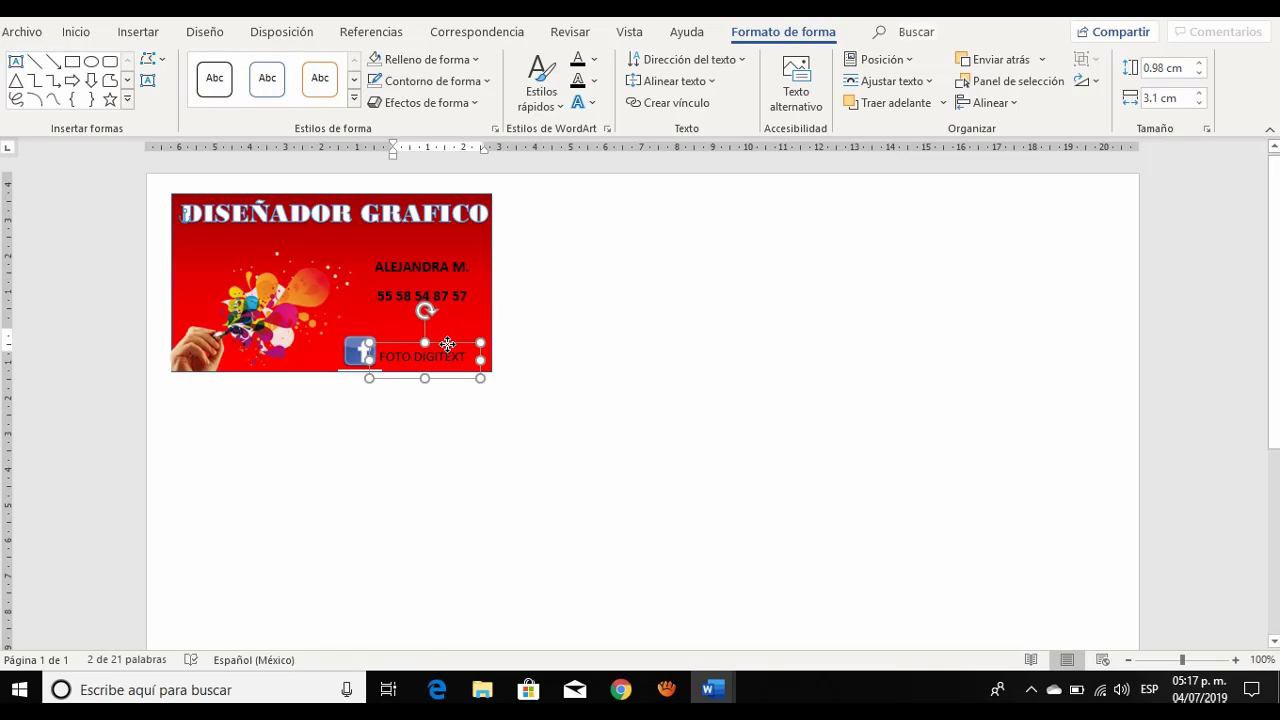
left_click_drag(446, 333, 446, 340)
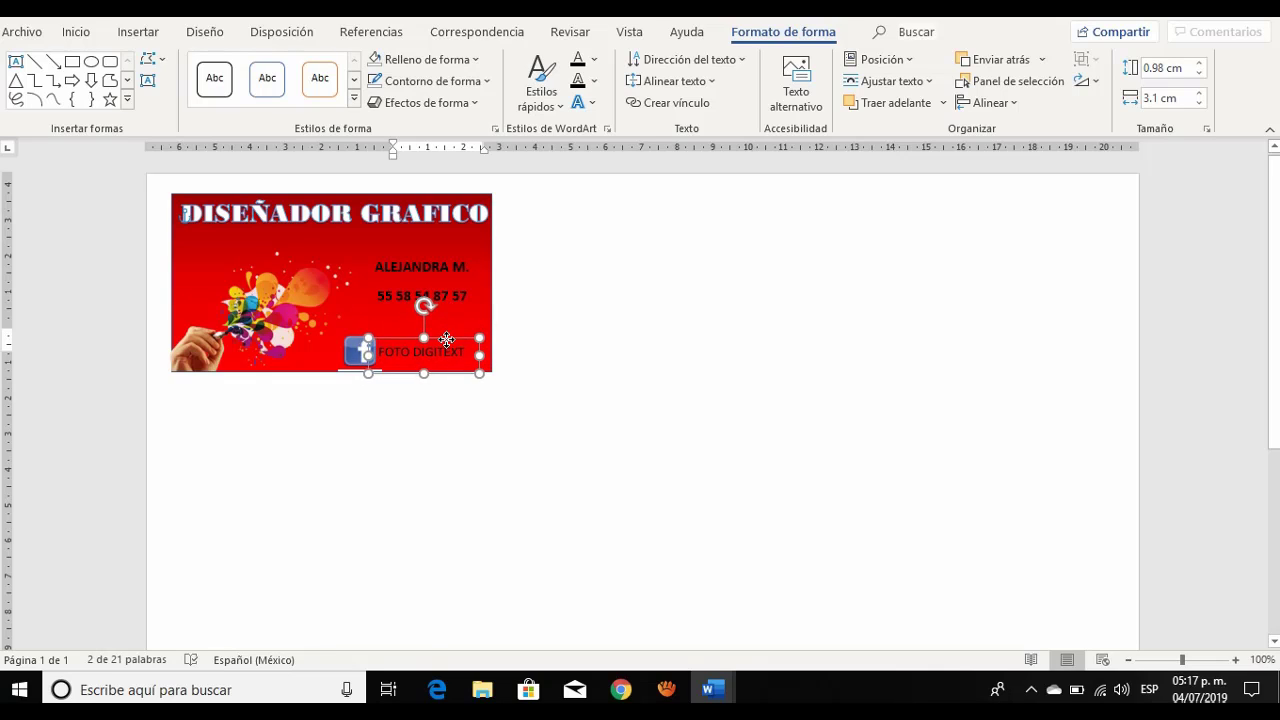
left_click(640, 380)
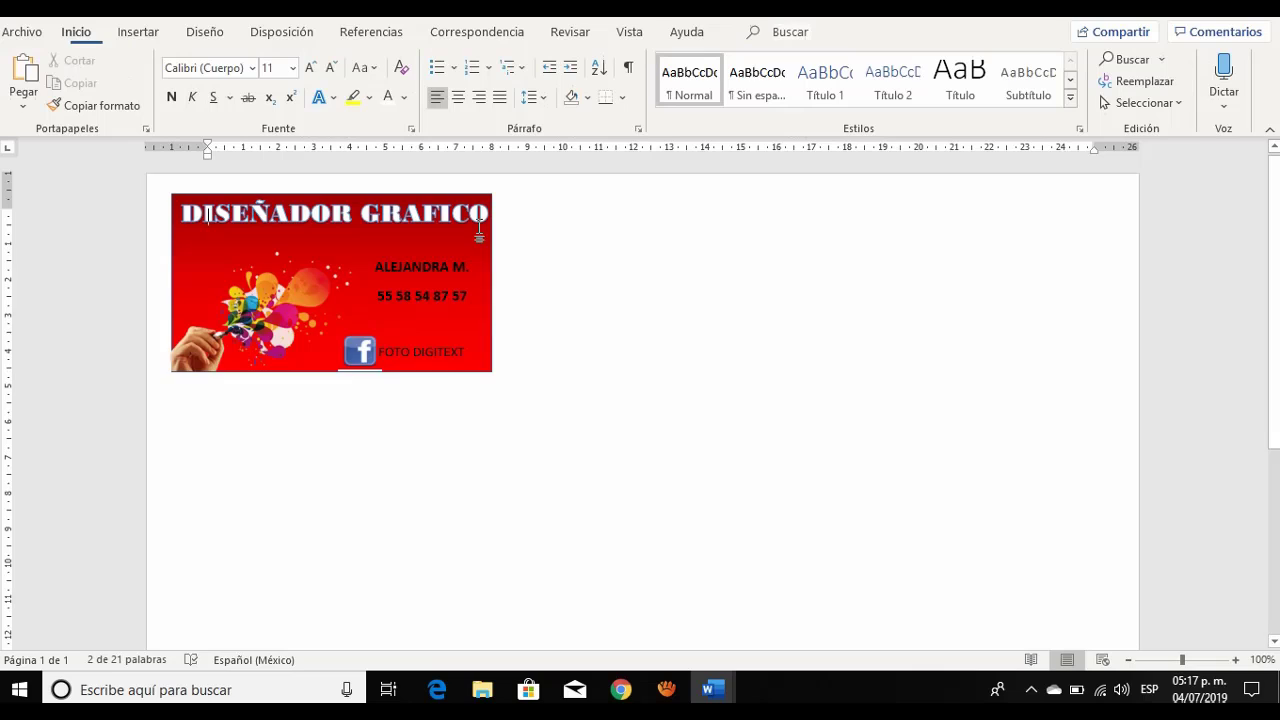
- Paste the cut card back as a single picture (Imagen)
left_click(25, 98)
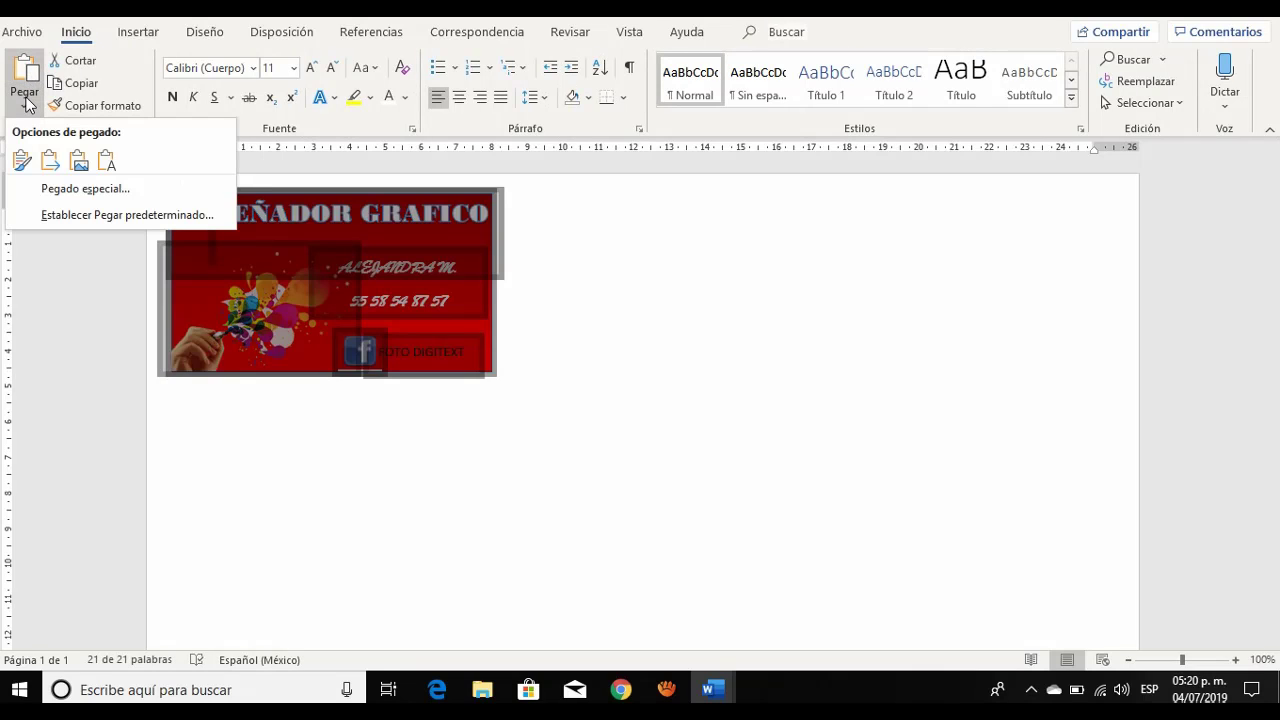
left_click(80, 161)
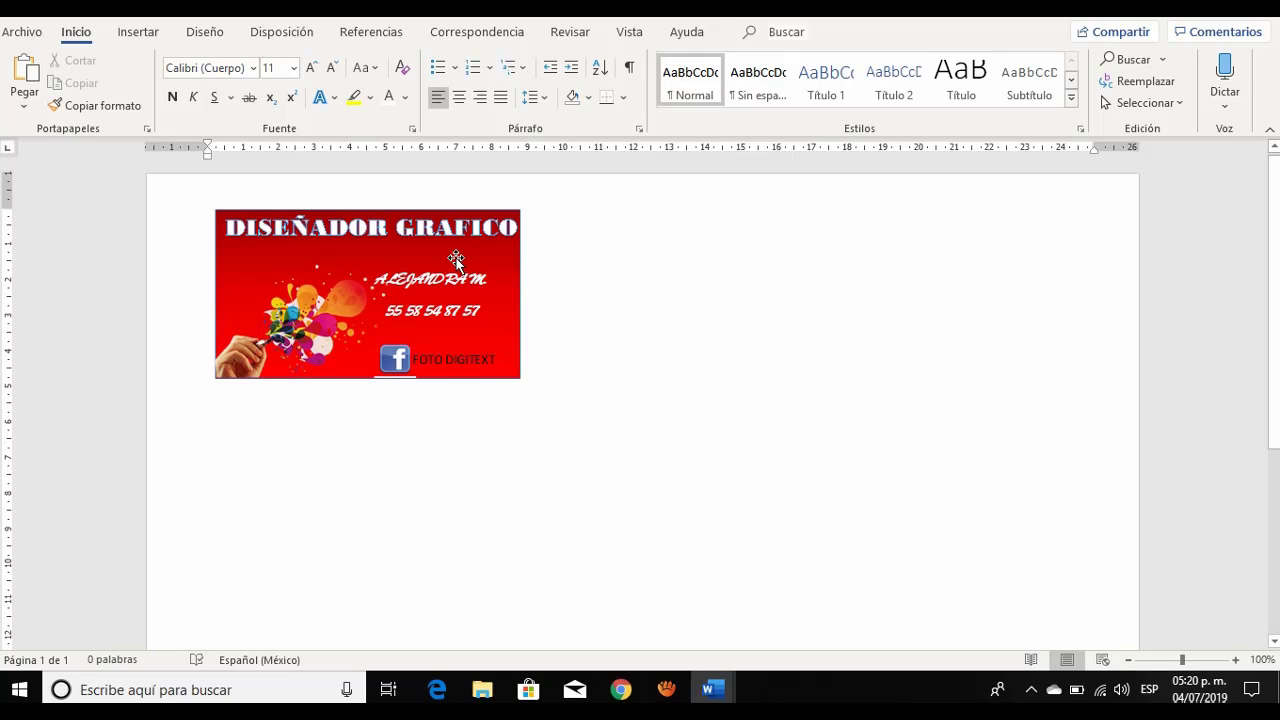
left_click(509, 305)
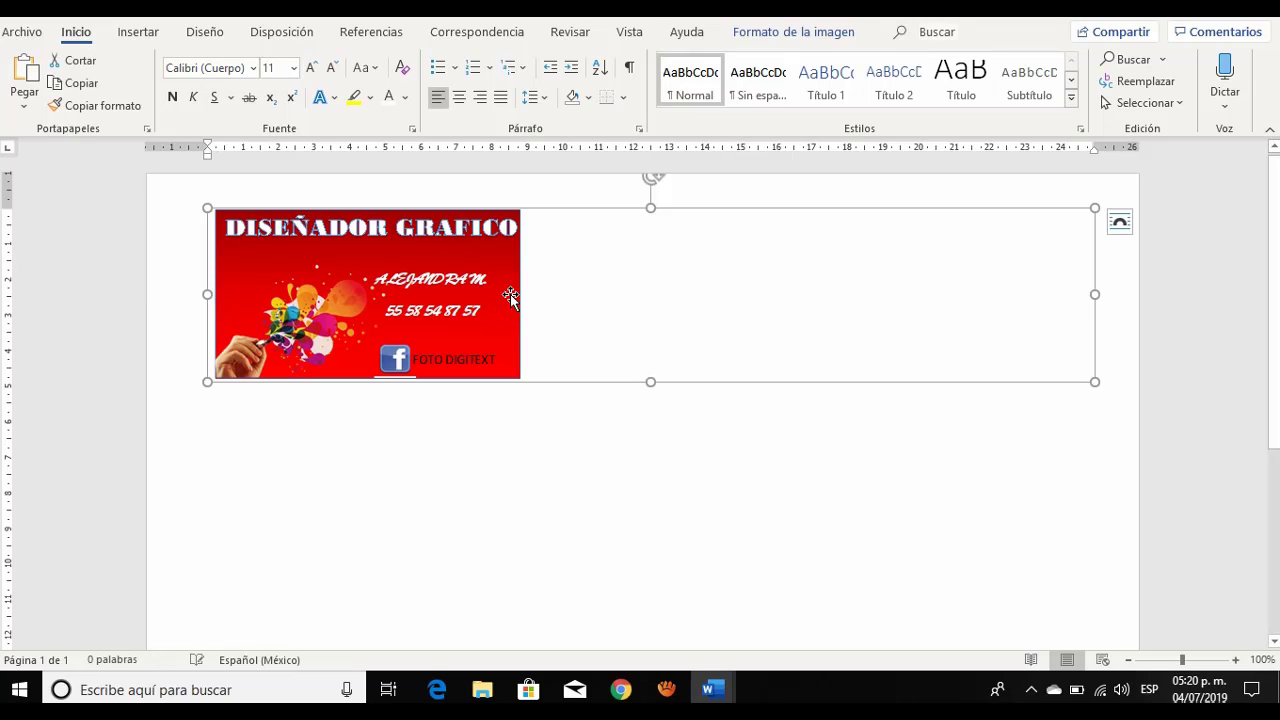
left_click(508, 258)
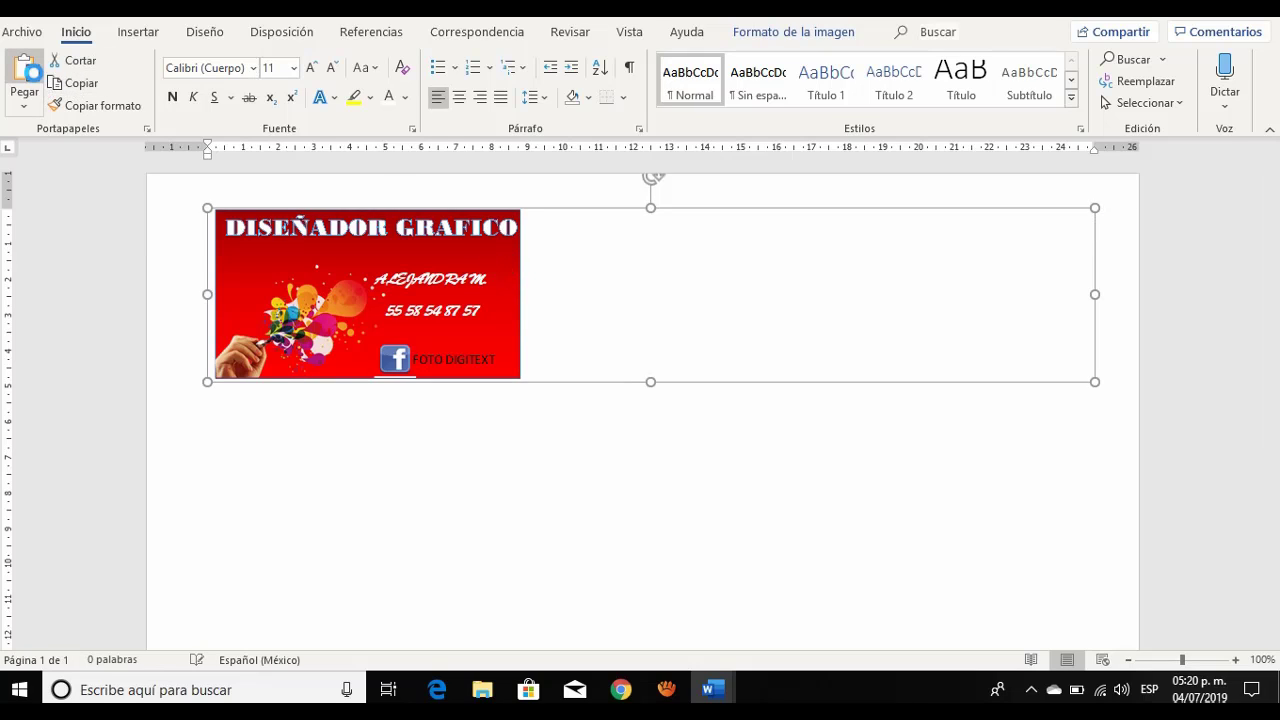
- Paste two more copies of the card below and undo an accidental resize of the top one
left_click(33, 78)
key("Escape")
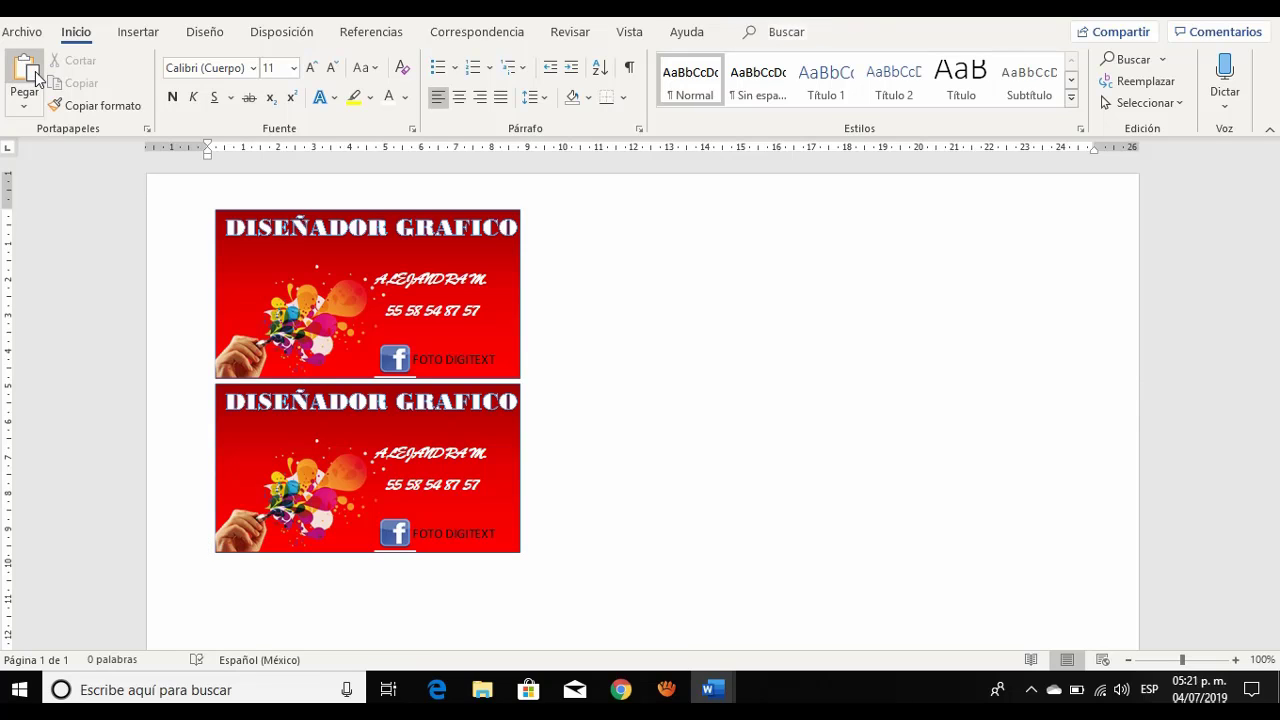
left_click(35, 78)
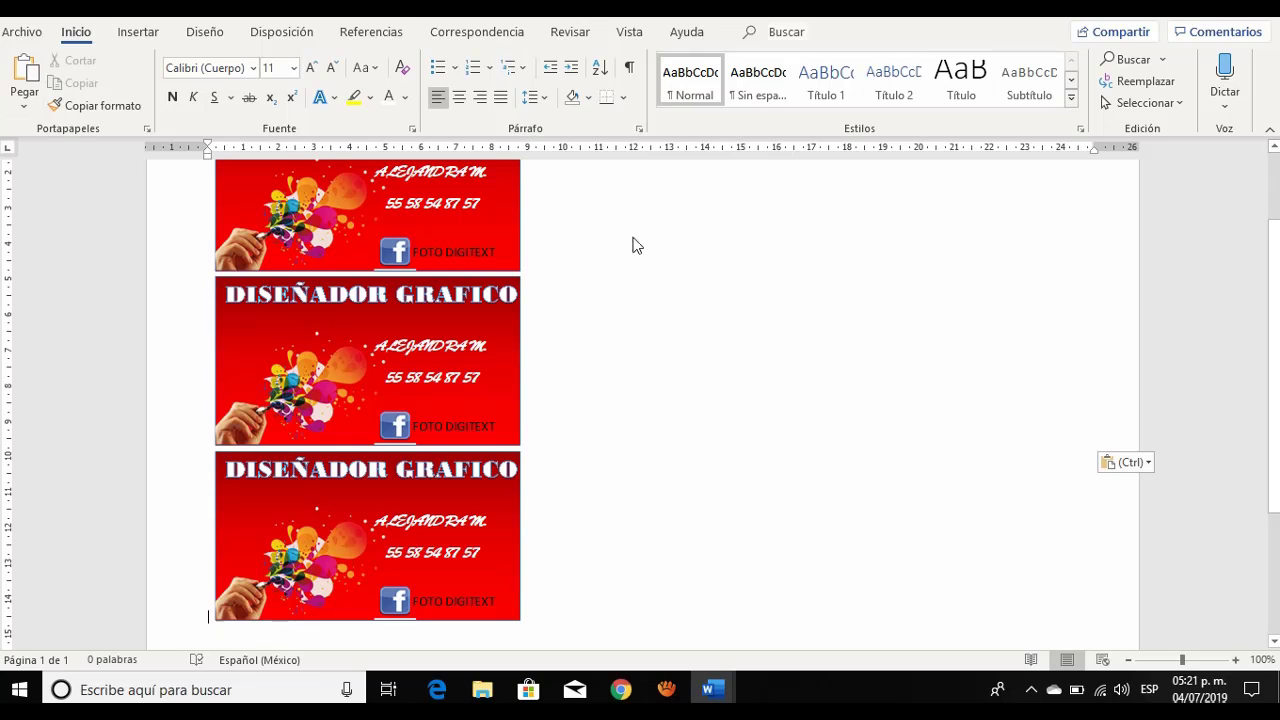
left_click(672, 247)
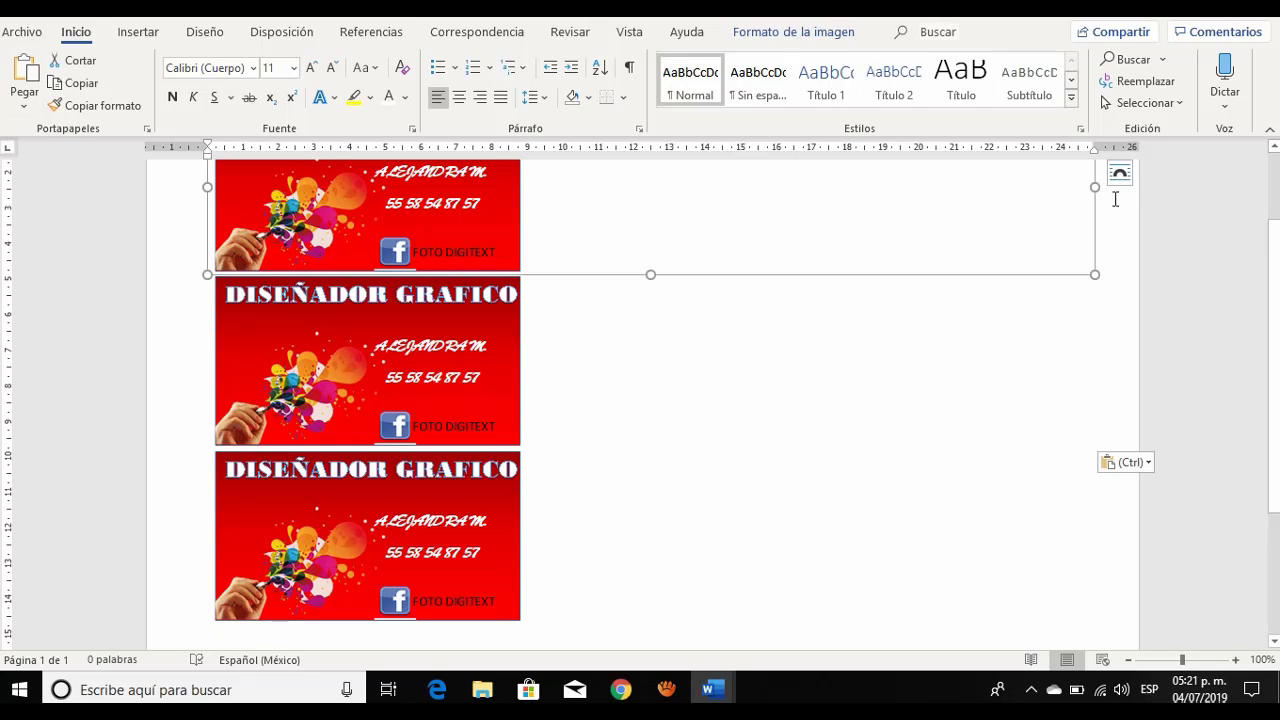
left_click_drag(1094, 189, 534, 193)
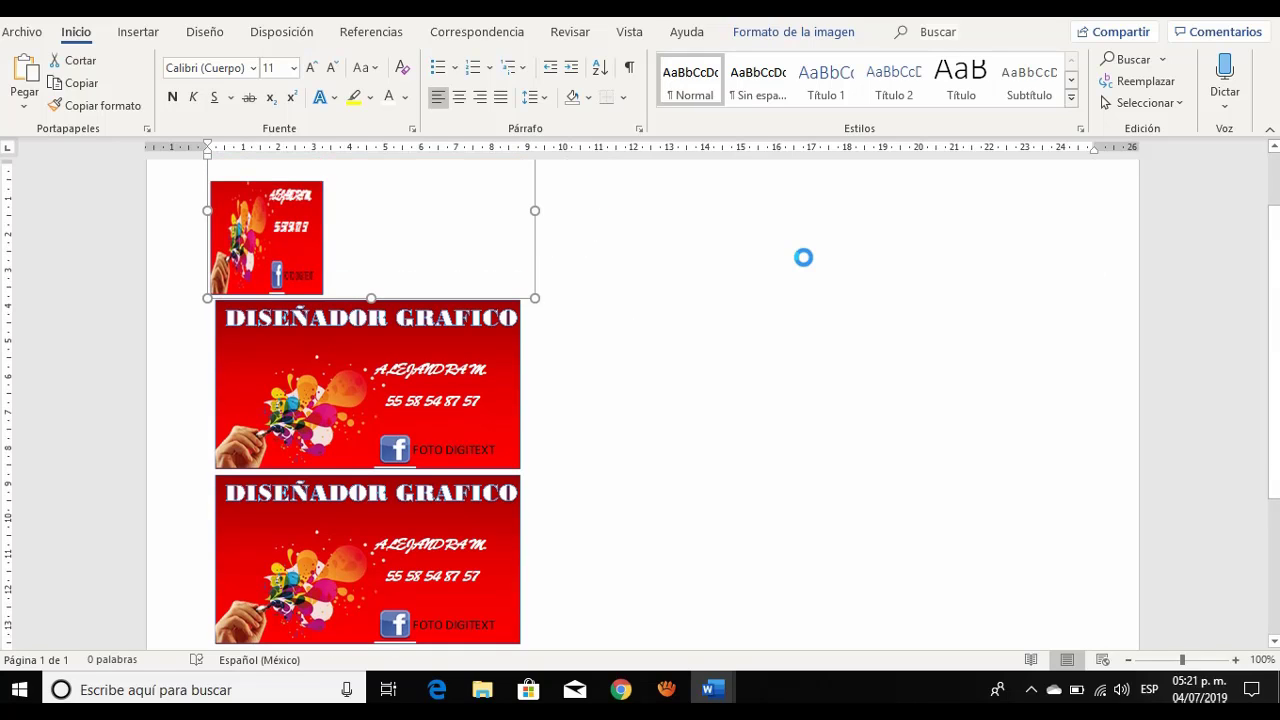
key("ctrl+z")
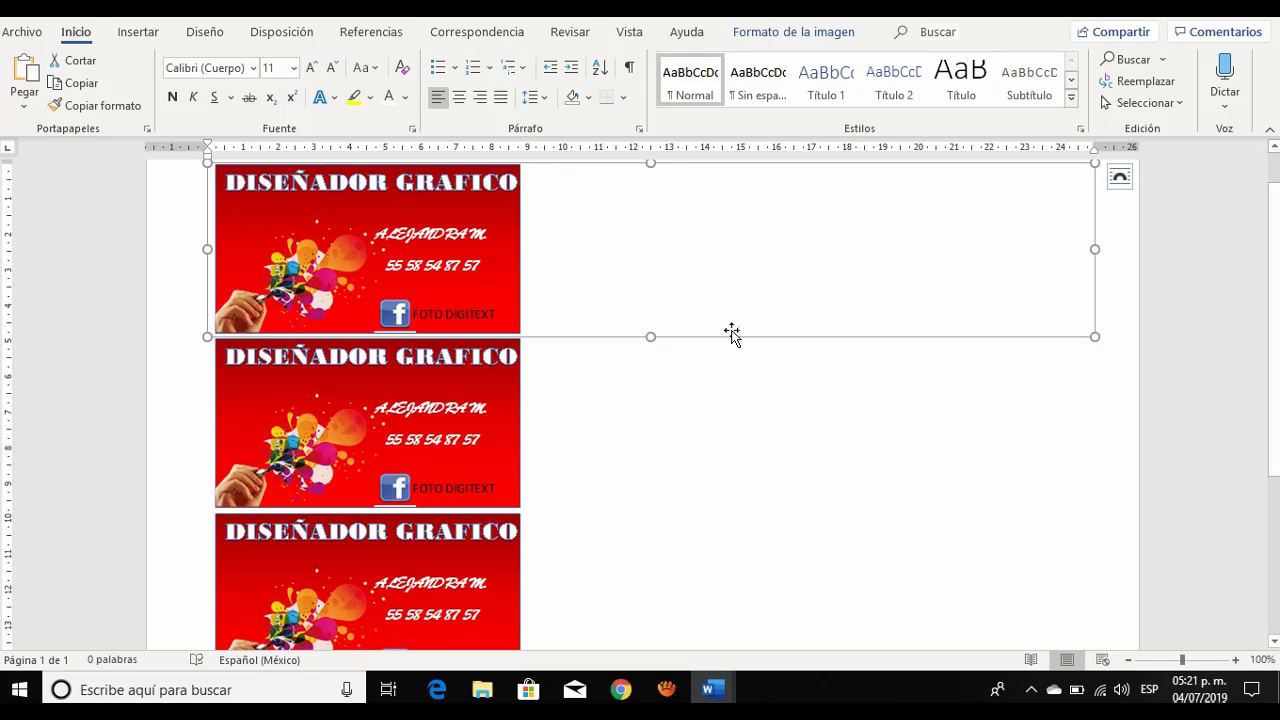
- Check the stacked cards, scroll back up, and go to the Archivo information screen
left_click(672, 407)
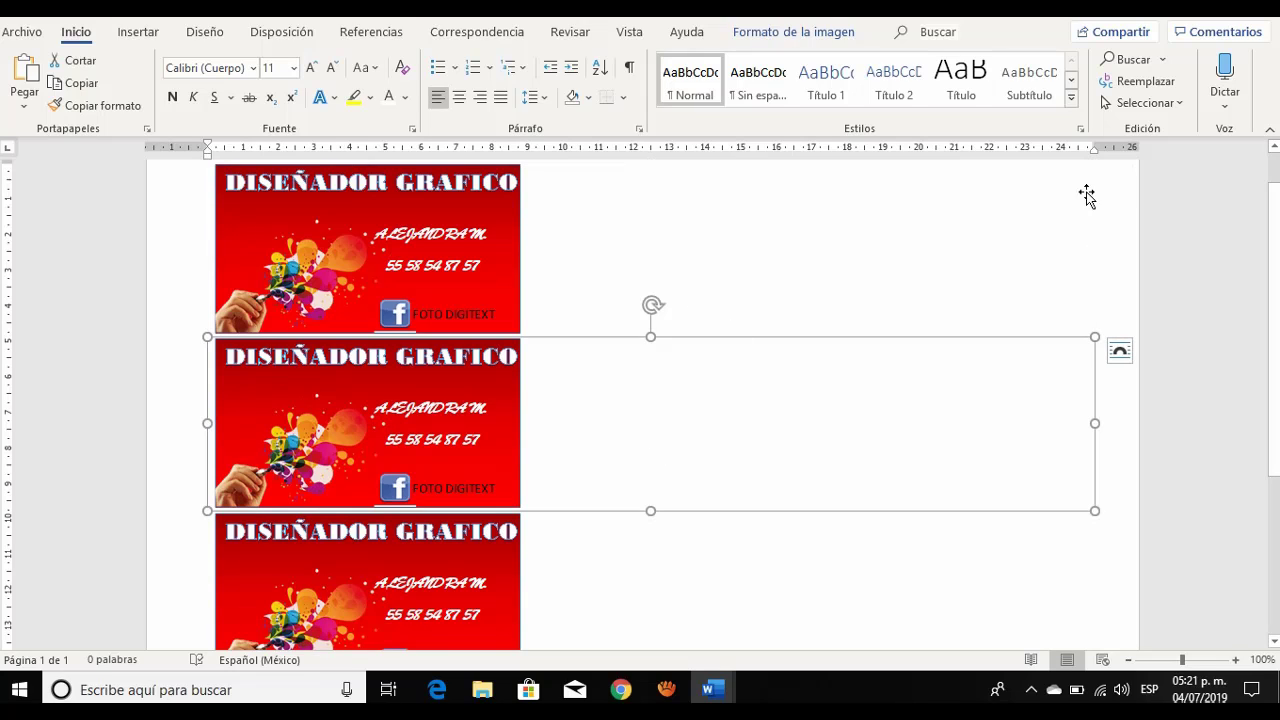
left_click(1092, 326)
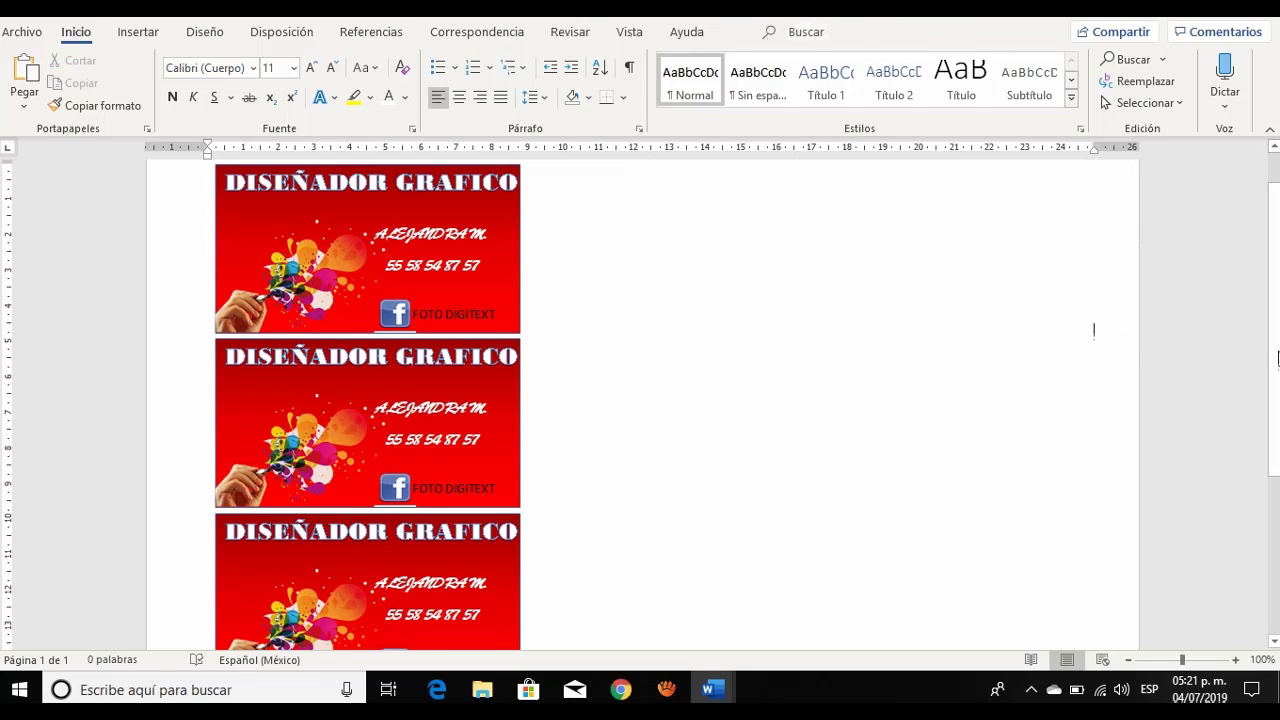
left_click_drag(1278, 261, 1277, 416)
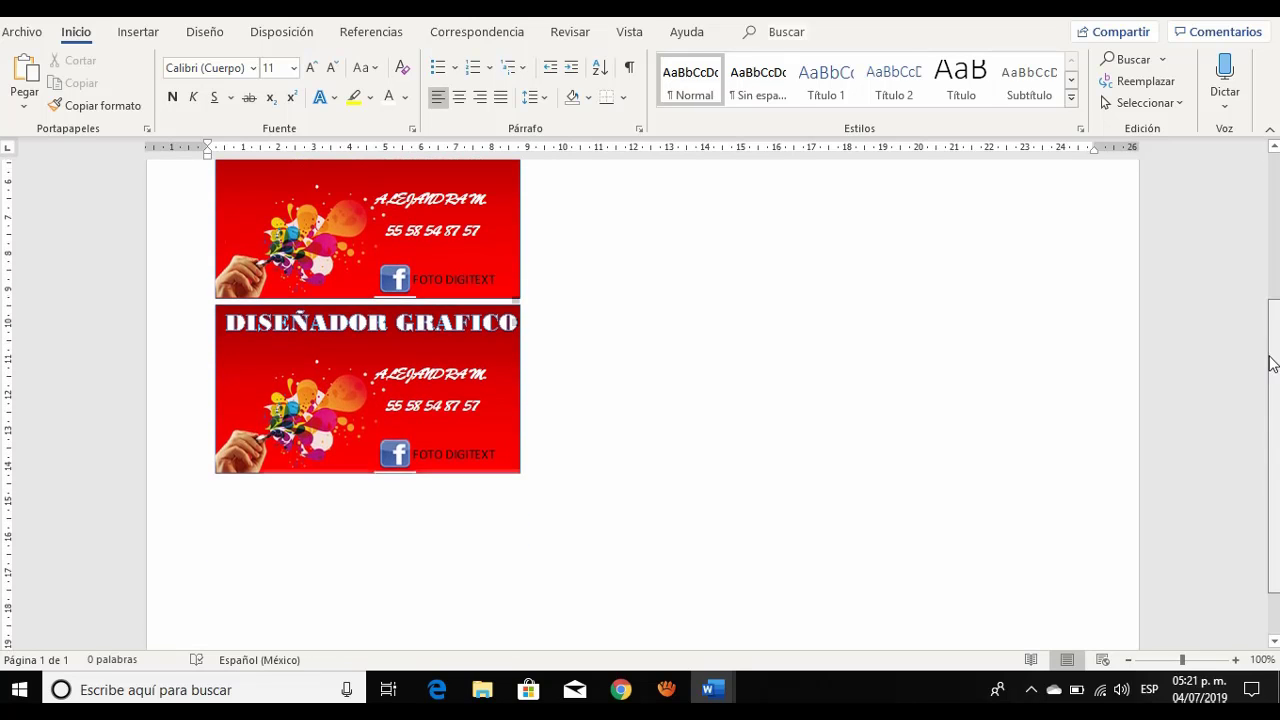
scroll(1094, 336, "up", 5)
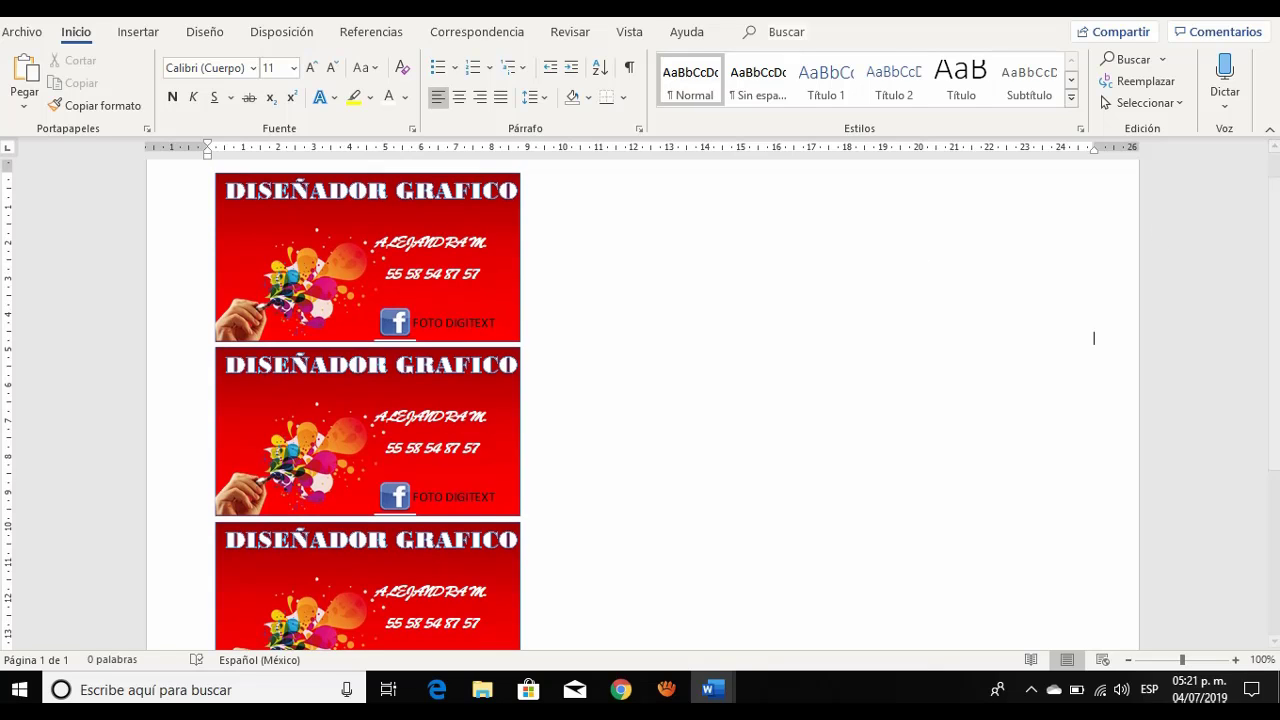
left_click(24, 32)
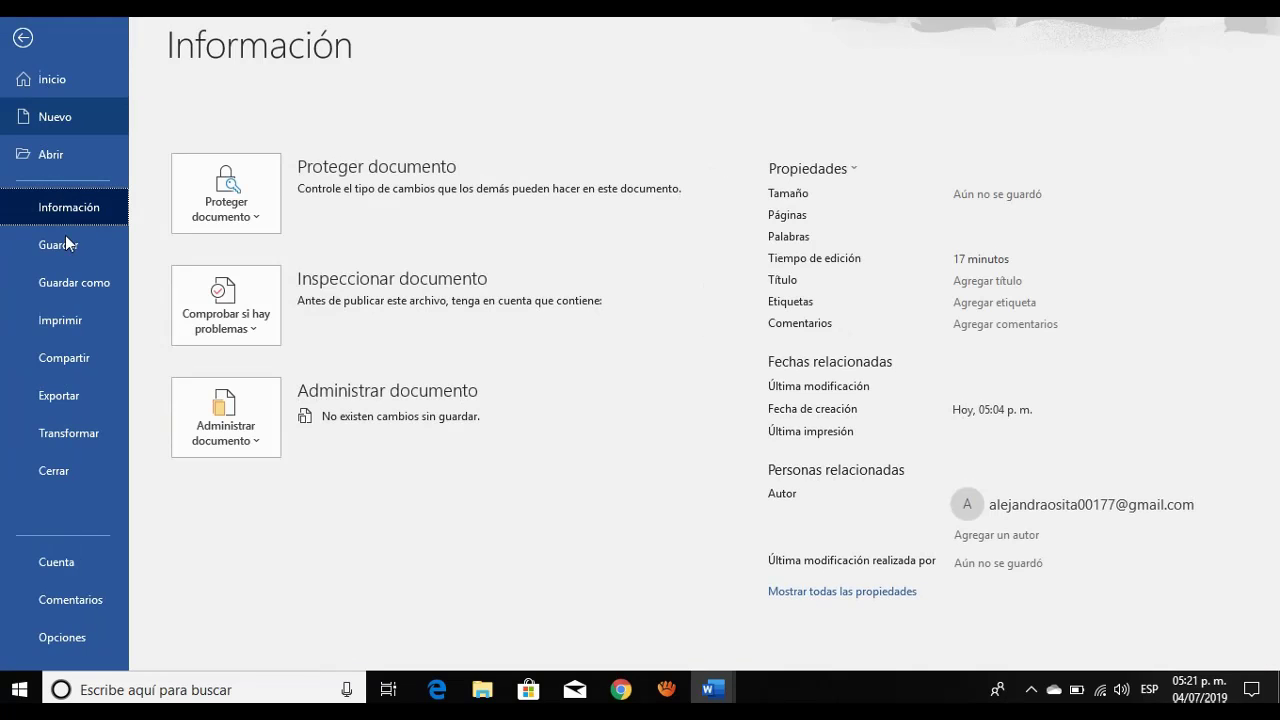
- Show the Imprimir preview of the three stacked cards on the landscape Carta page
left_click(86, 311)
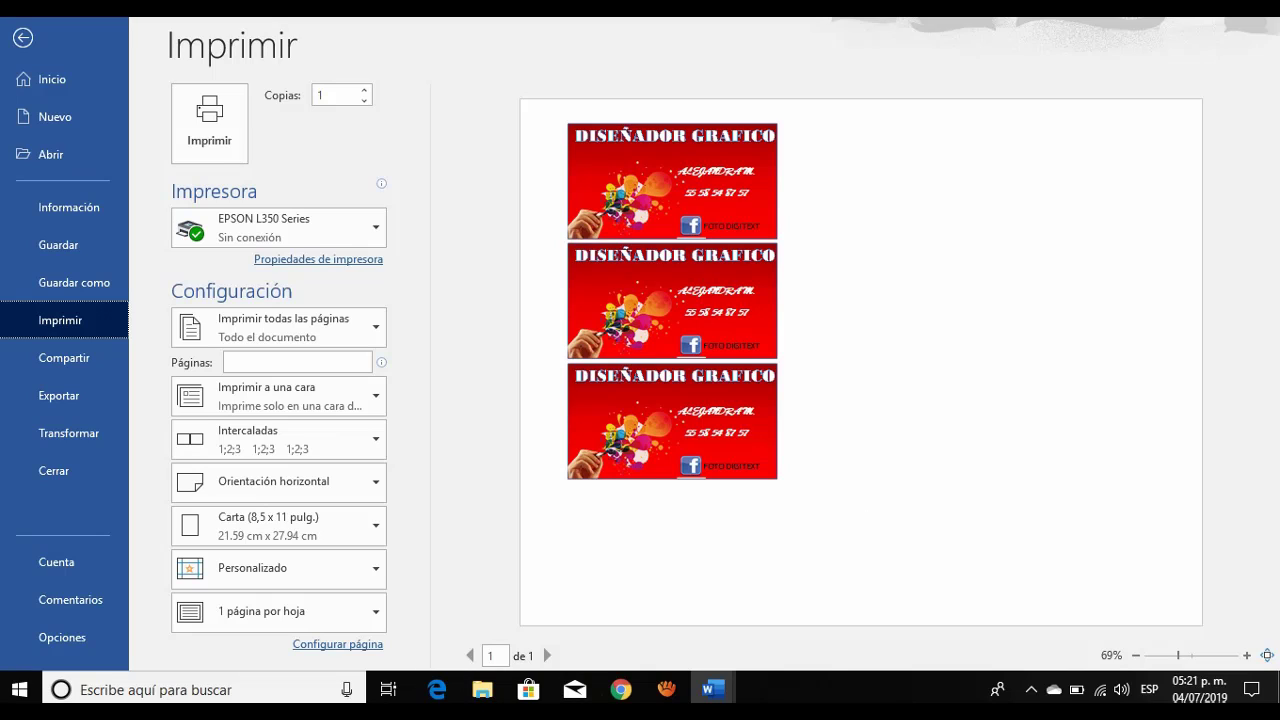
mouse_move(712, 689)
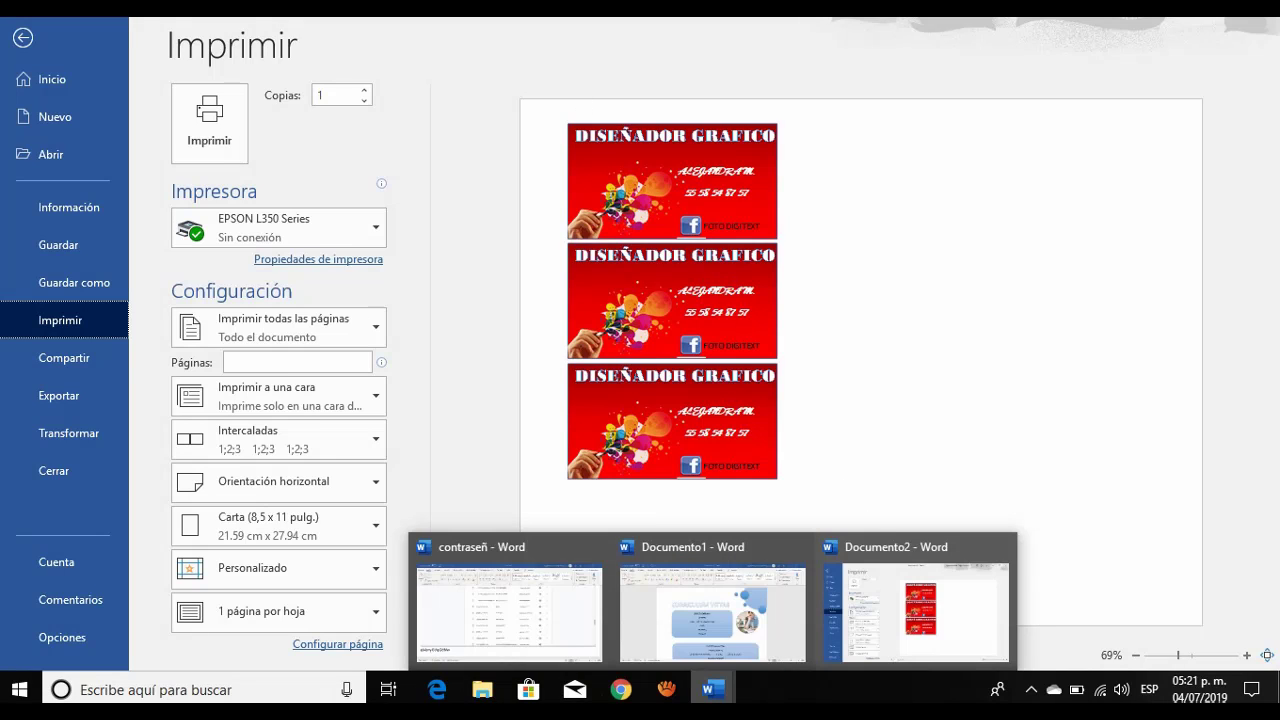
left_click(672, 693)
left_click(850, 440)
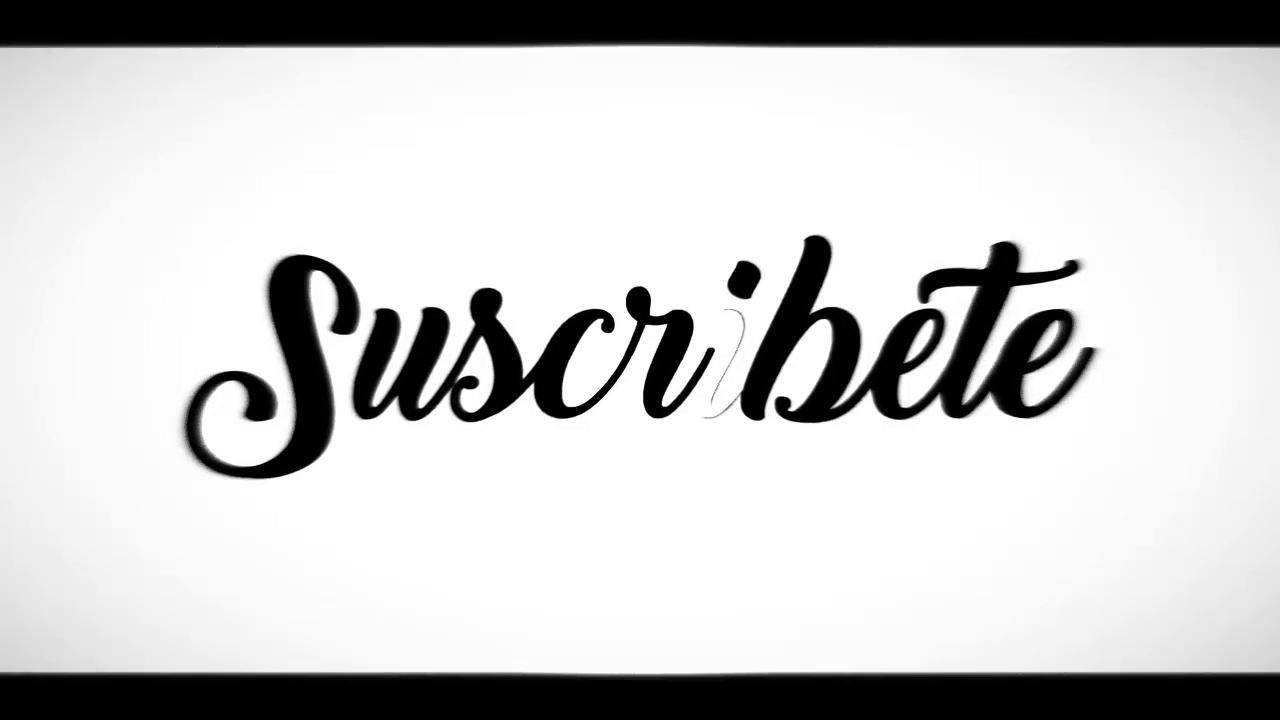